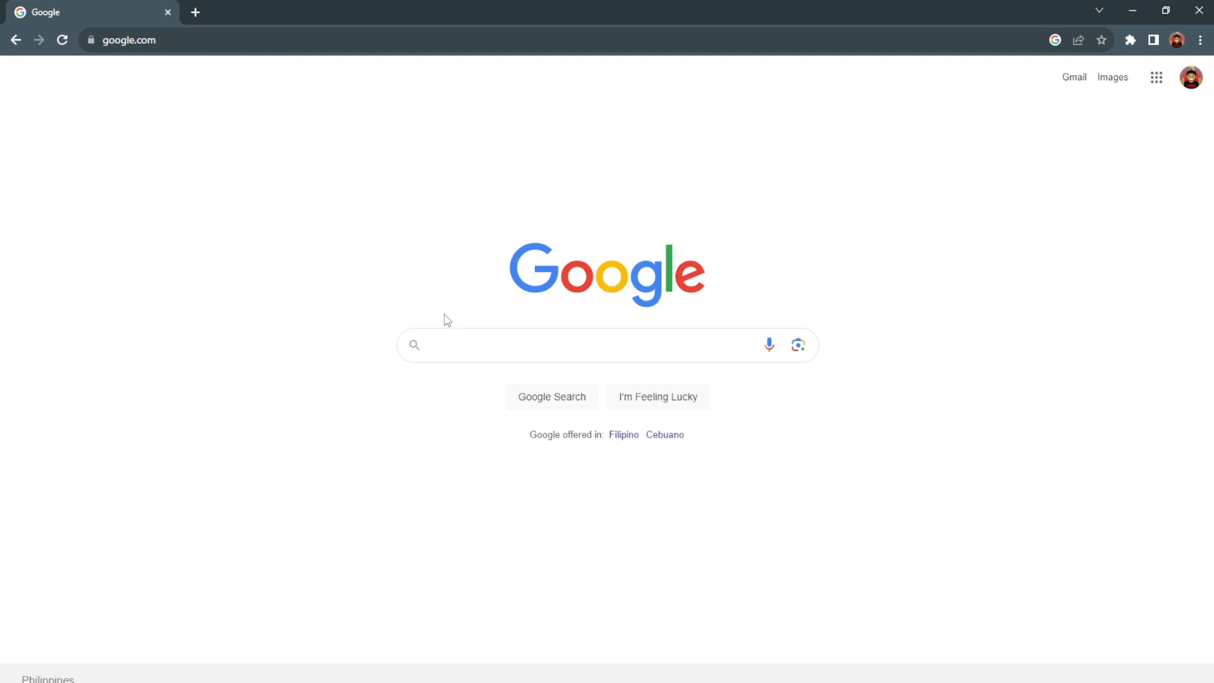
# Find Photopea through a Google search for "photopea", open its website and start a new project
pyautogui.write('pho')
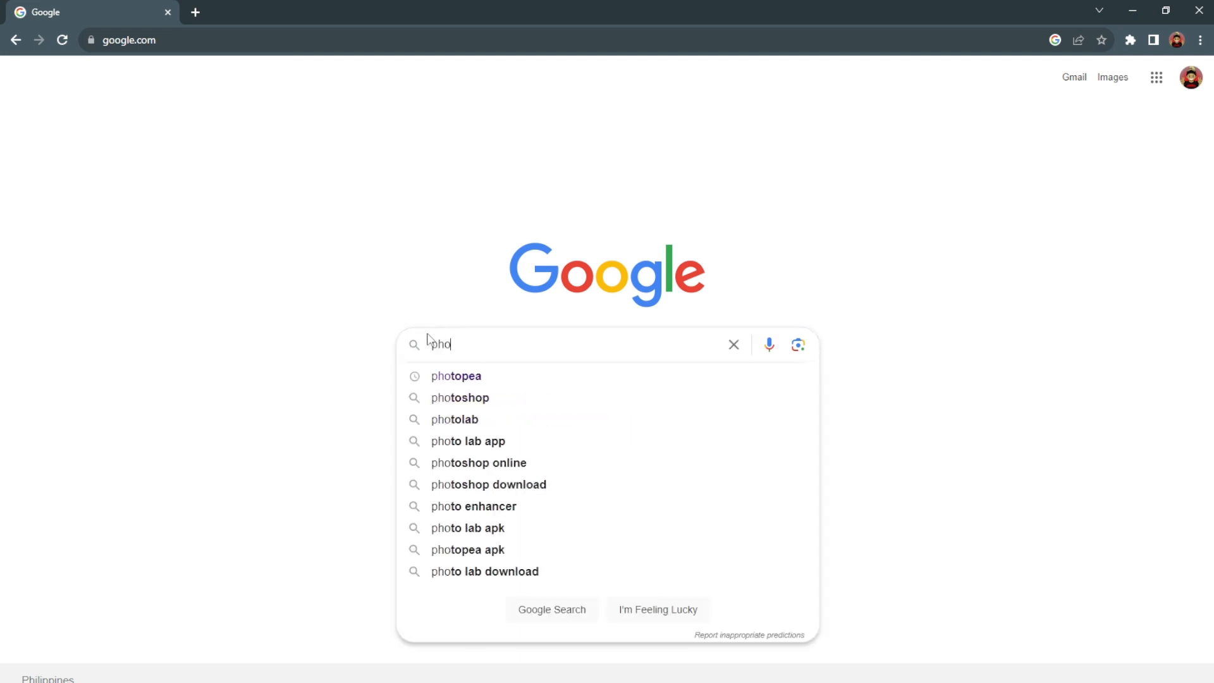
pyautogui.write('topea')
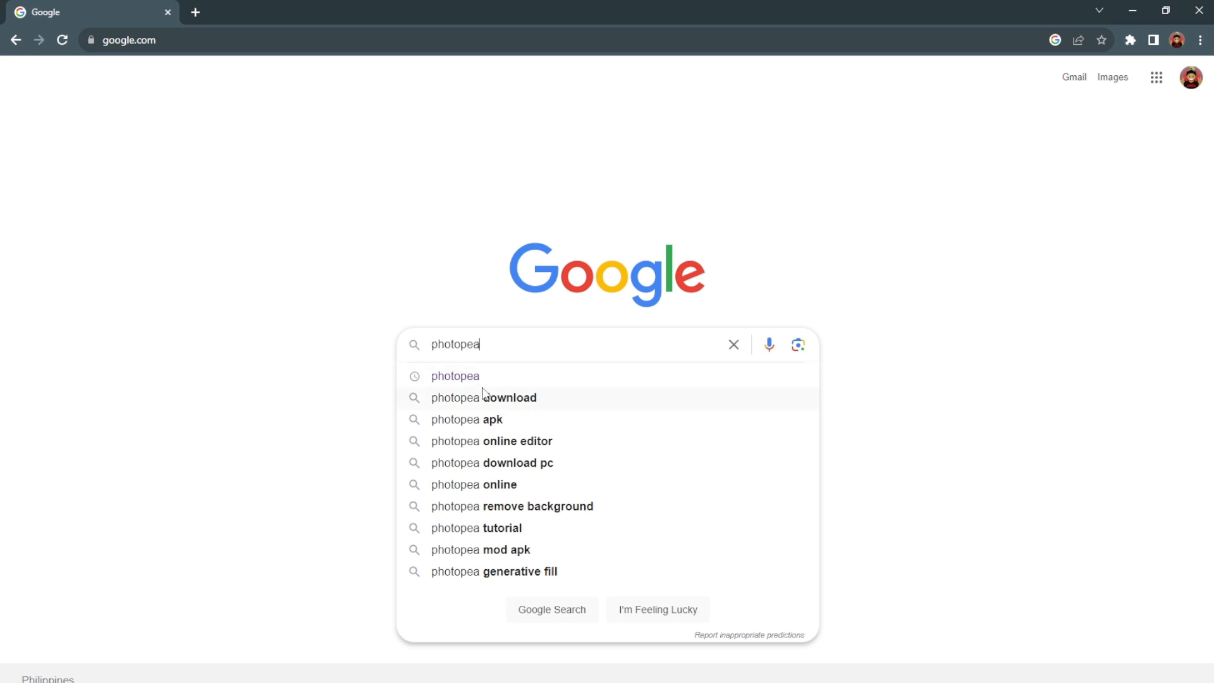
pyautogui.click(476, 379)
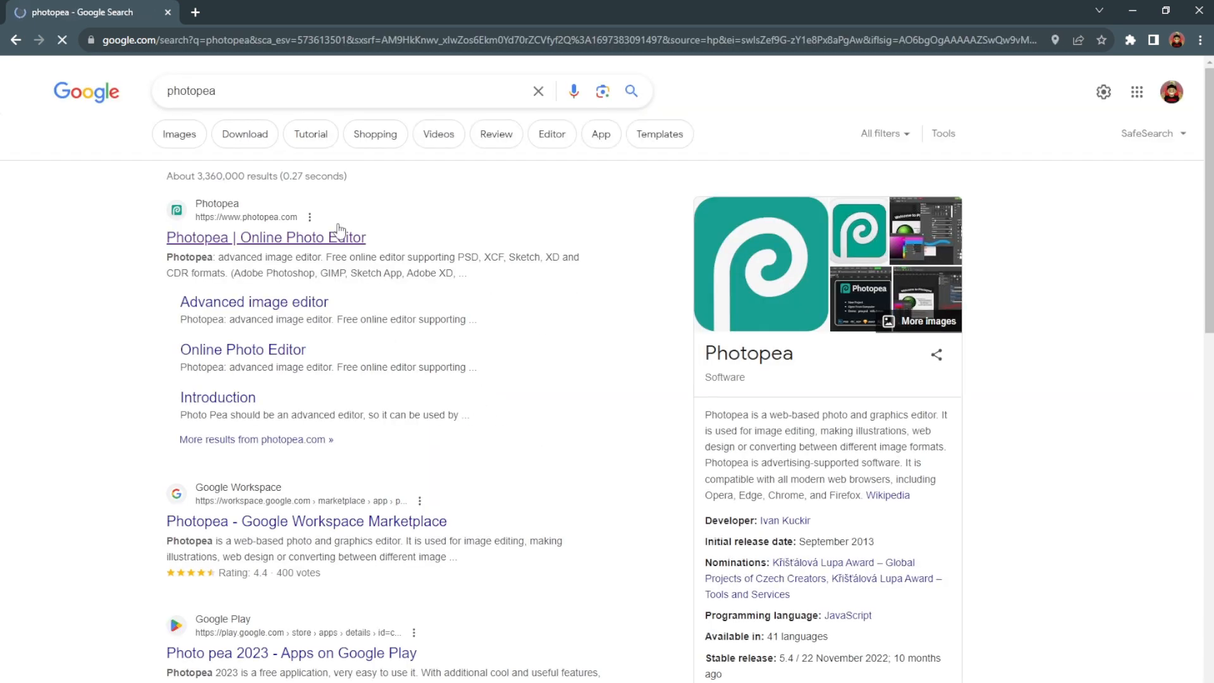
pyautogui.click(251, 239)
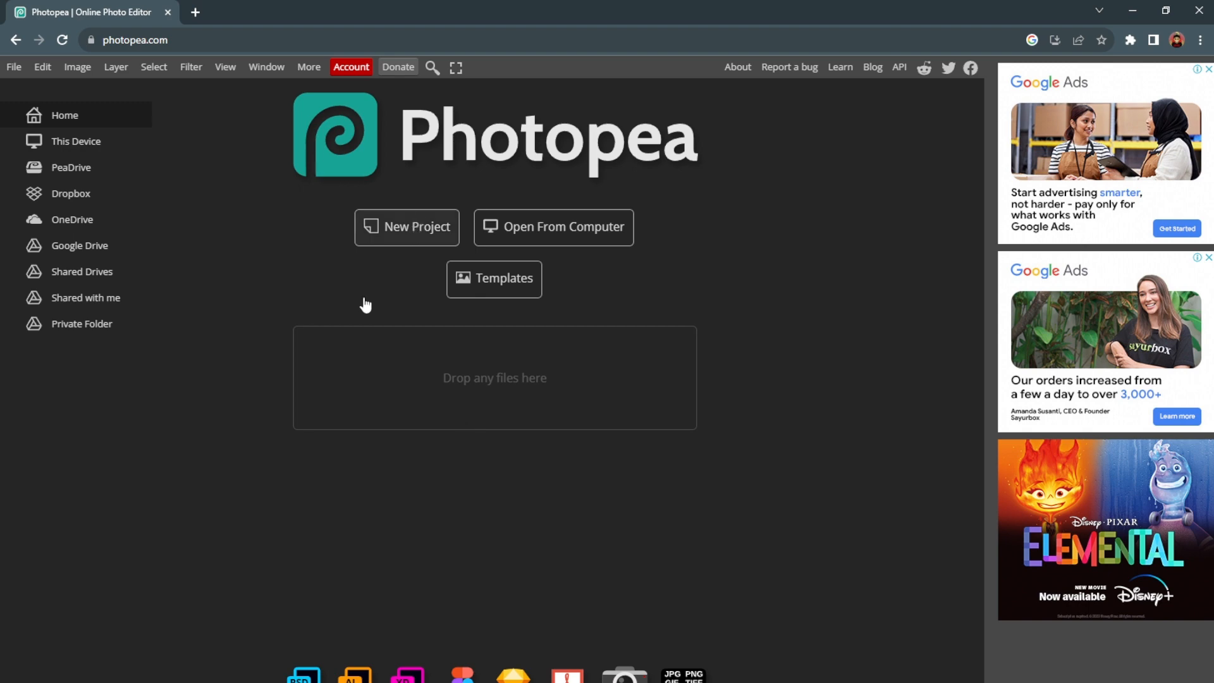
pyautogui.click(494, 278)
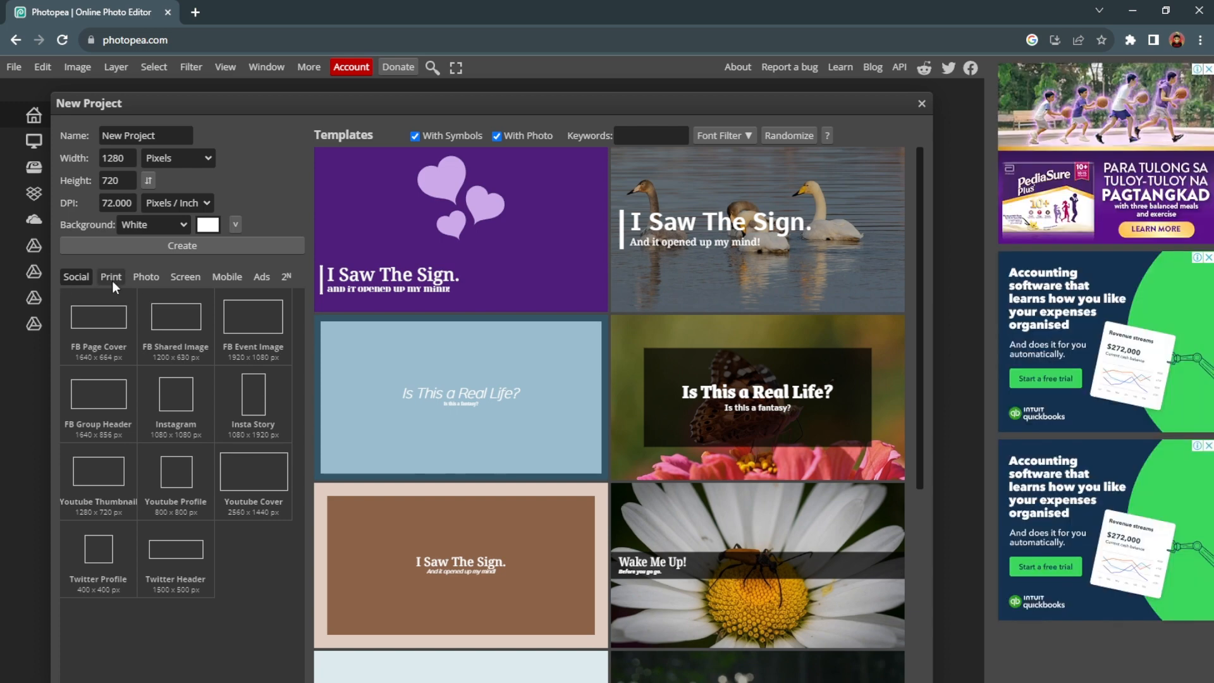
# Look through the Print, Photo, Screen, Mobile, Ads and Social preset sizes for the new project
pyautogui.click(112, 281)
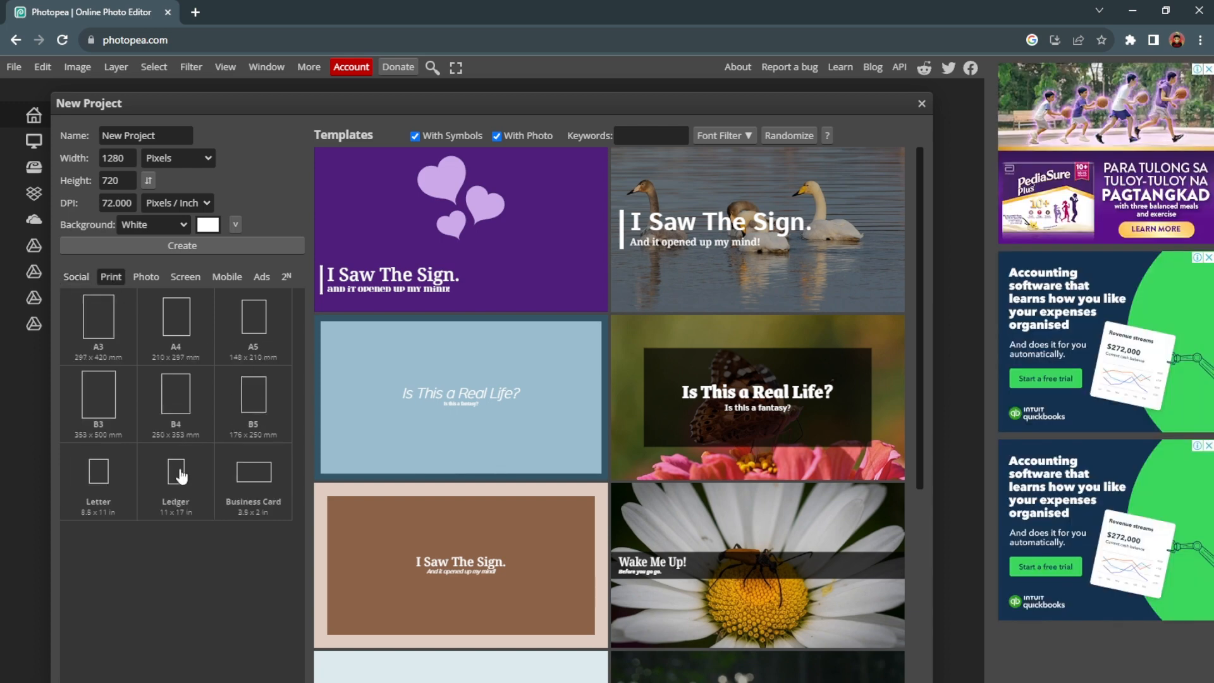
pyautogui.click(147, 279)
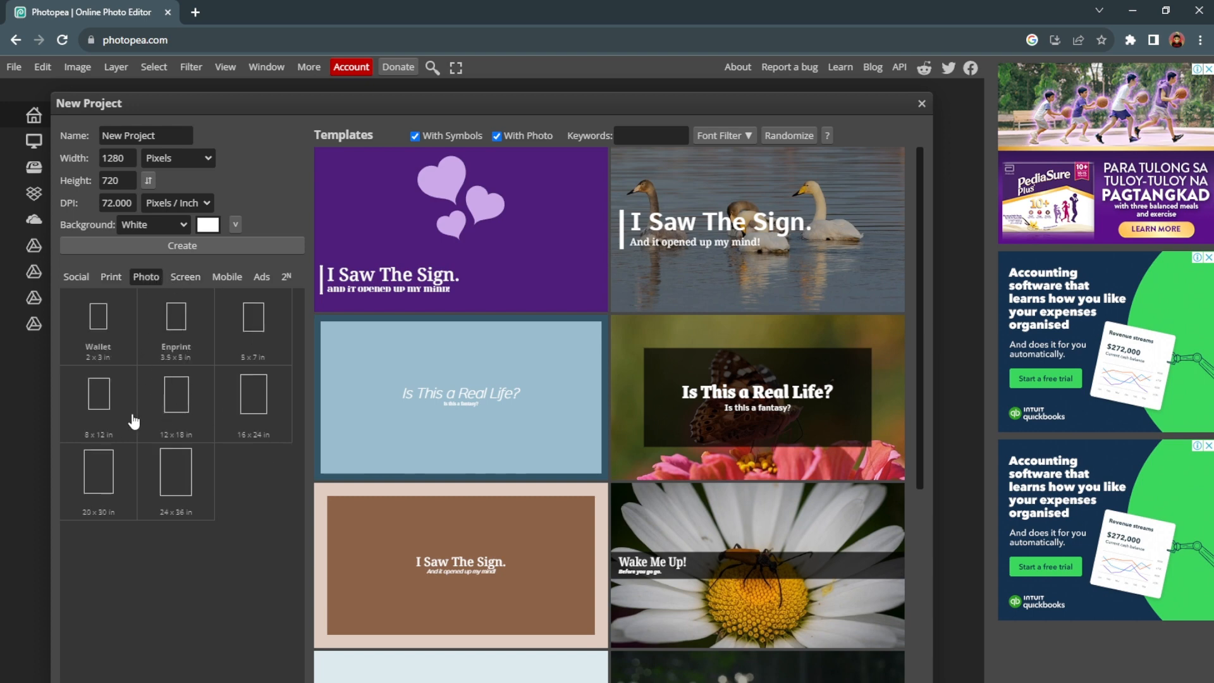
pyautogui.click(191, 276)
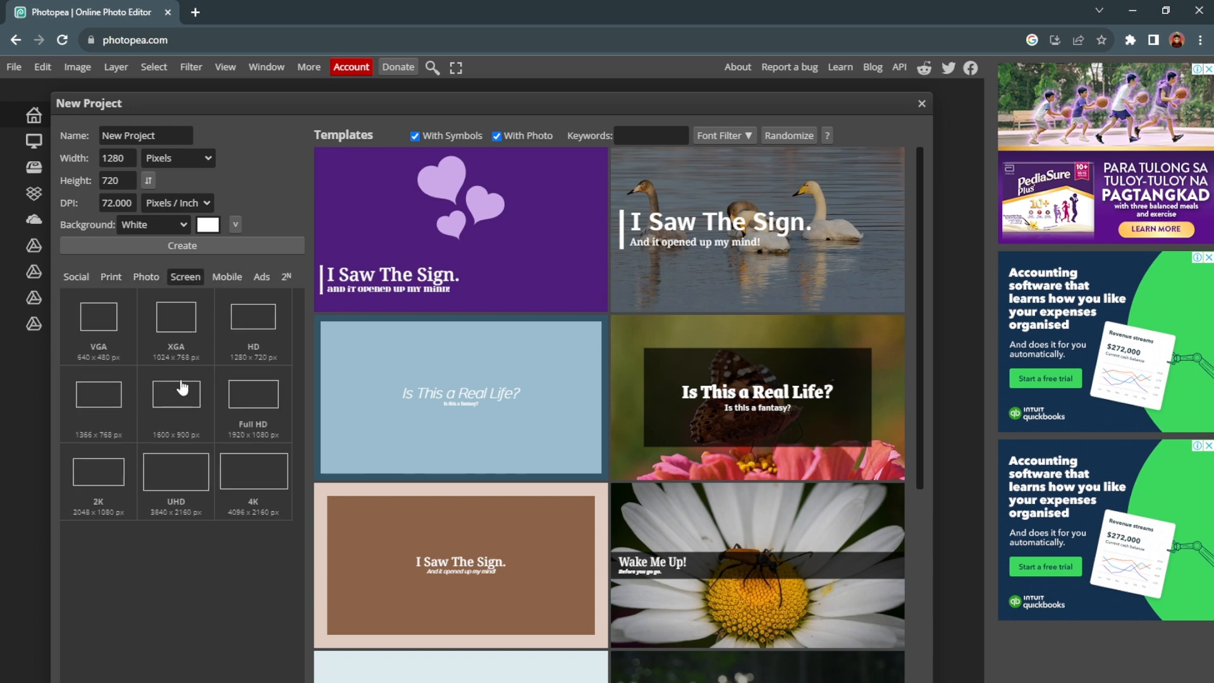
pyautogui.click(226, 278)
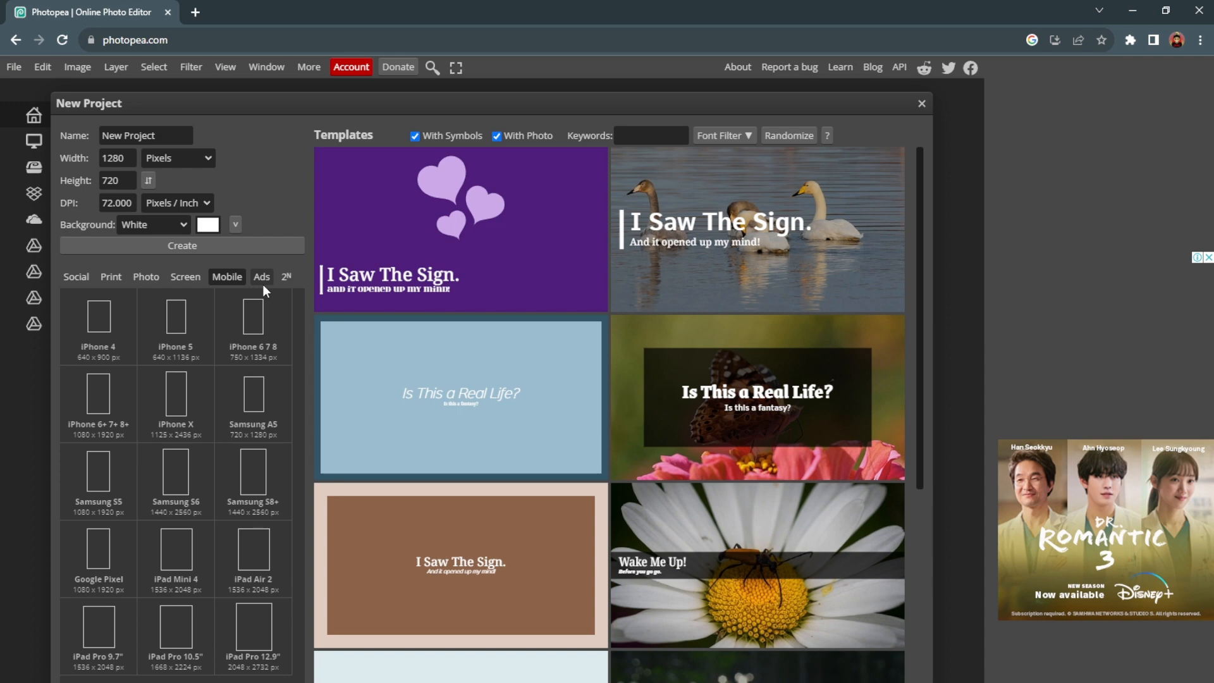
pyautogui.click(263, 284)
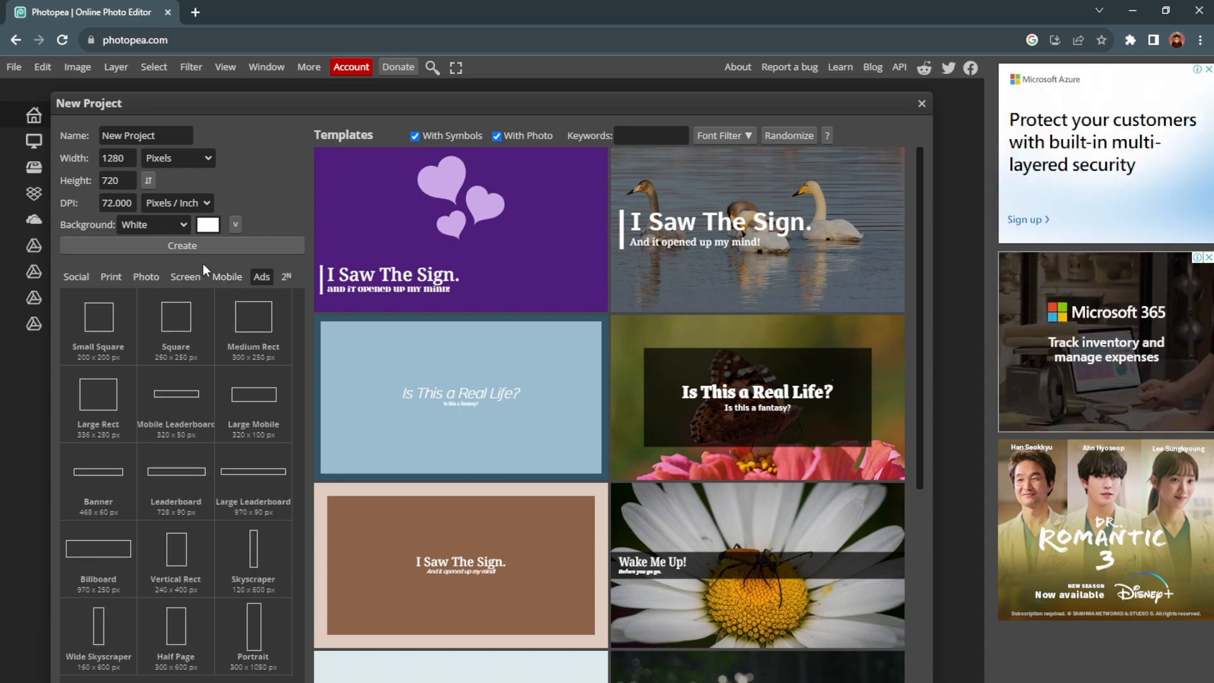
pyautogui.click(75, 277)
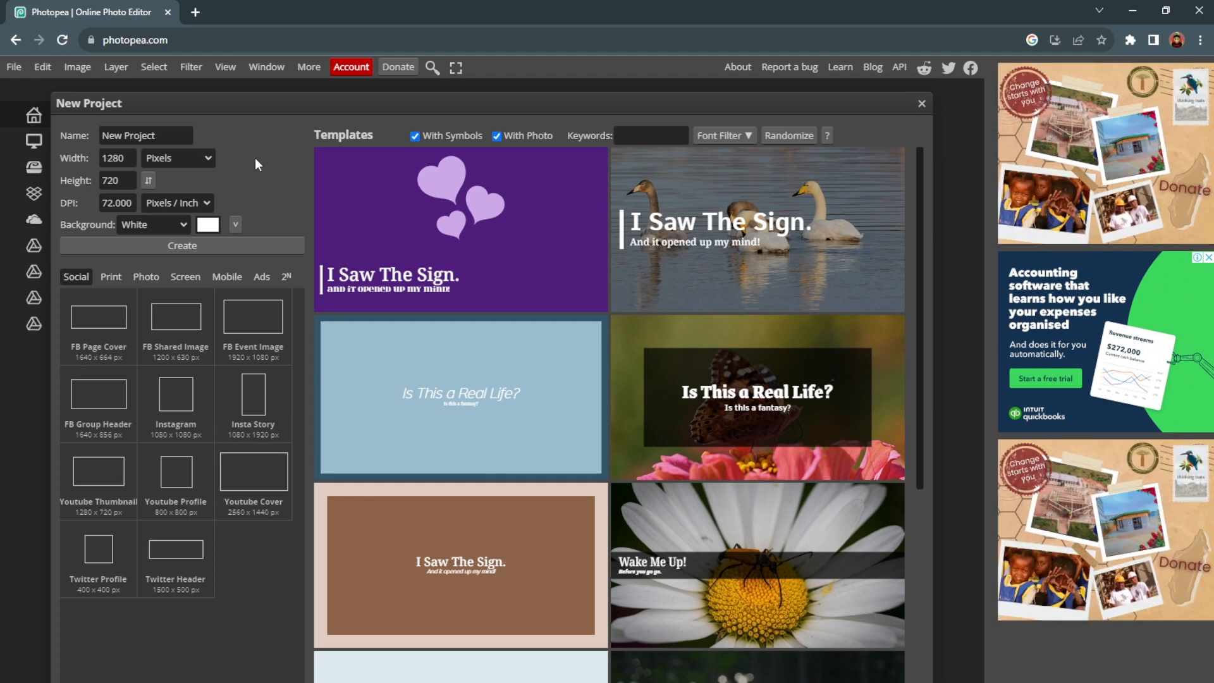
# Set the new project's width and height units to Inches
pyautogui.click(131, 158)
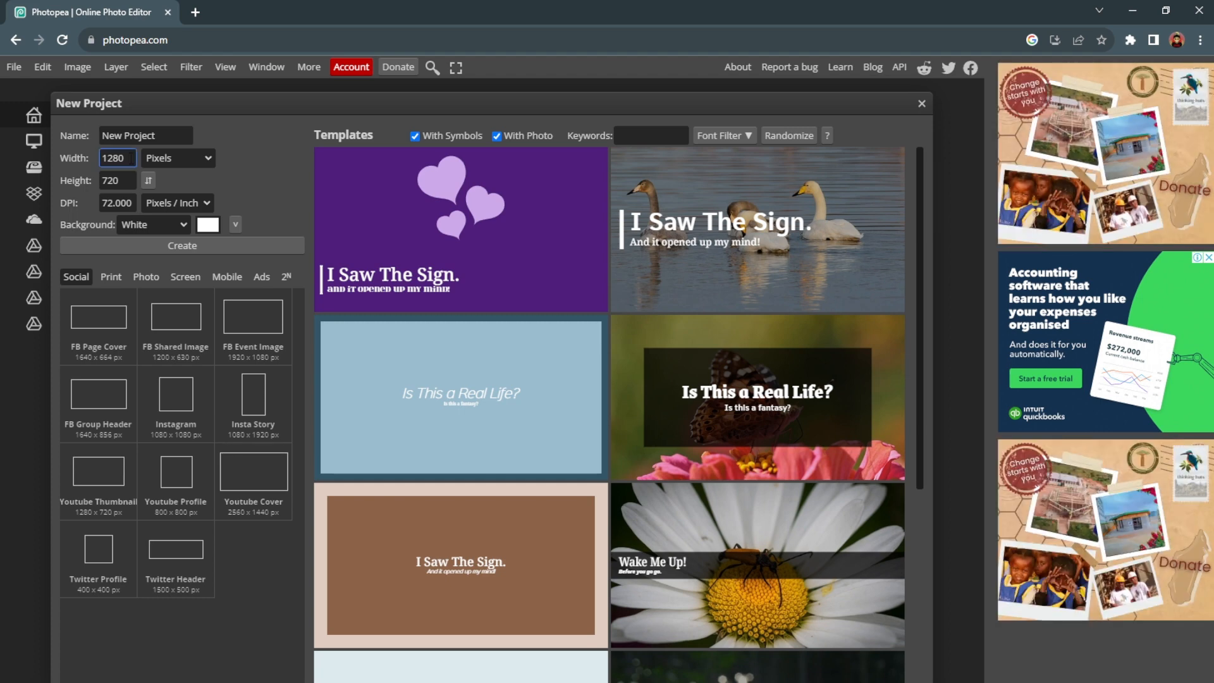
pyautogui.doubleClick(131, 158)
pyautogui.click(184, 160)
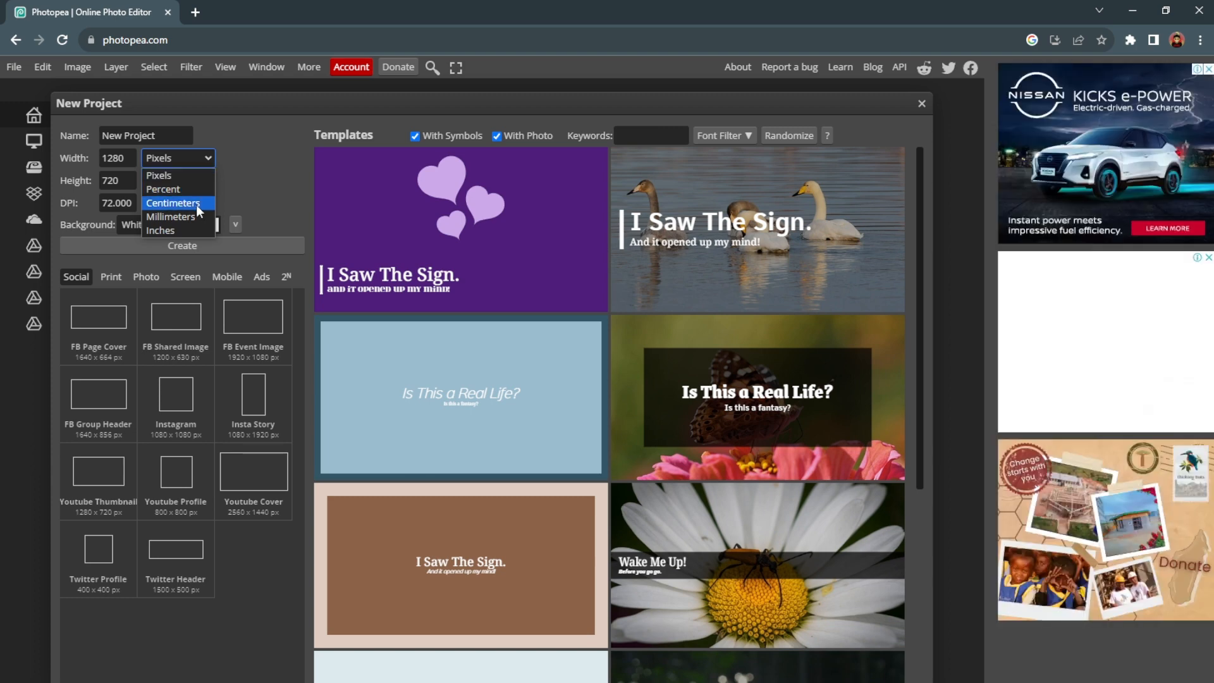
pyautogui.click(176, 231)
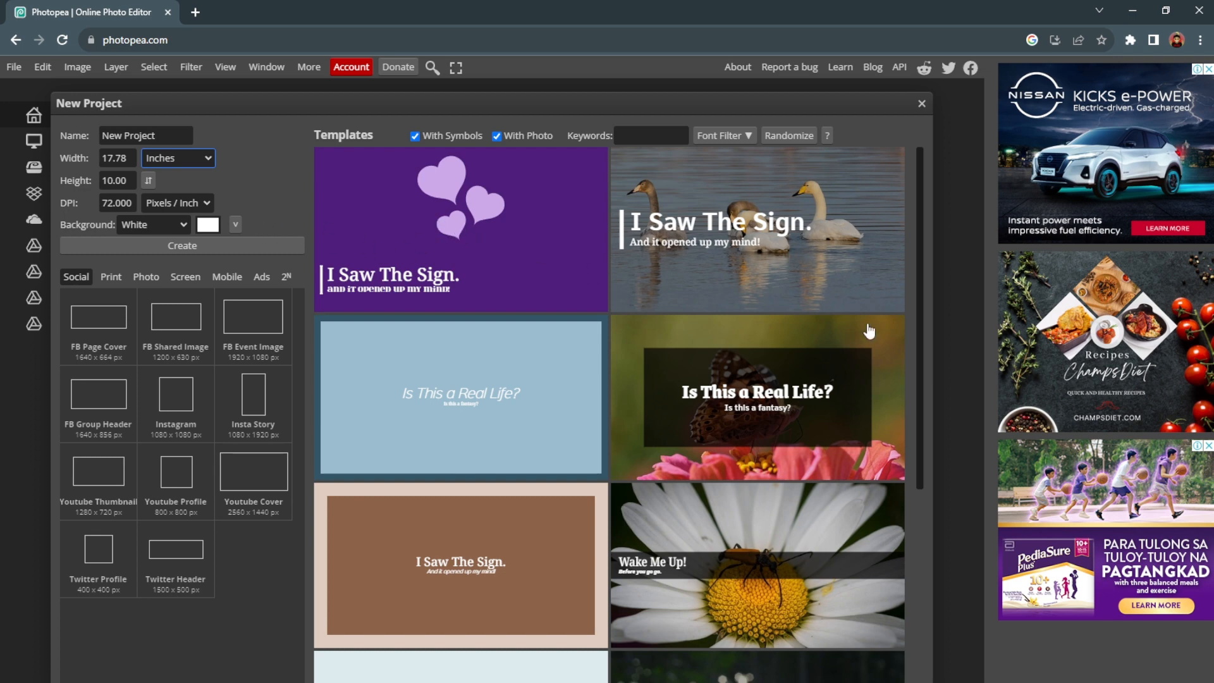
pyautogui.moveTo(920, 219); pyautogui.dragTo(920, 179)
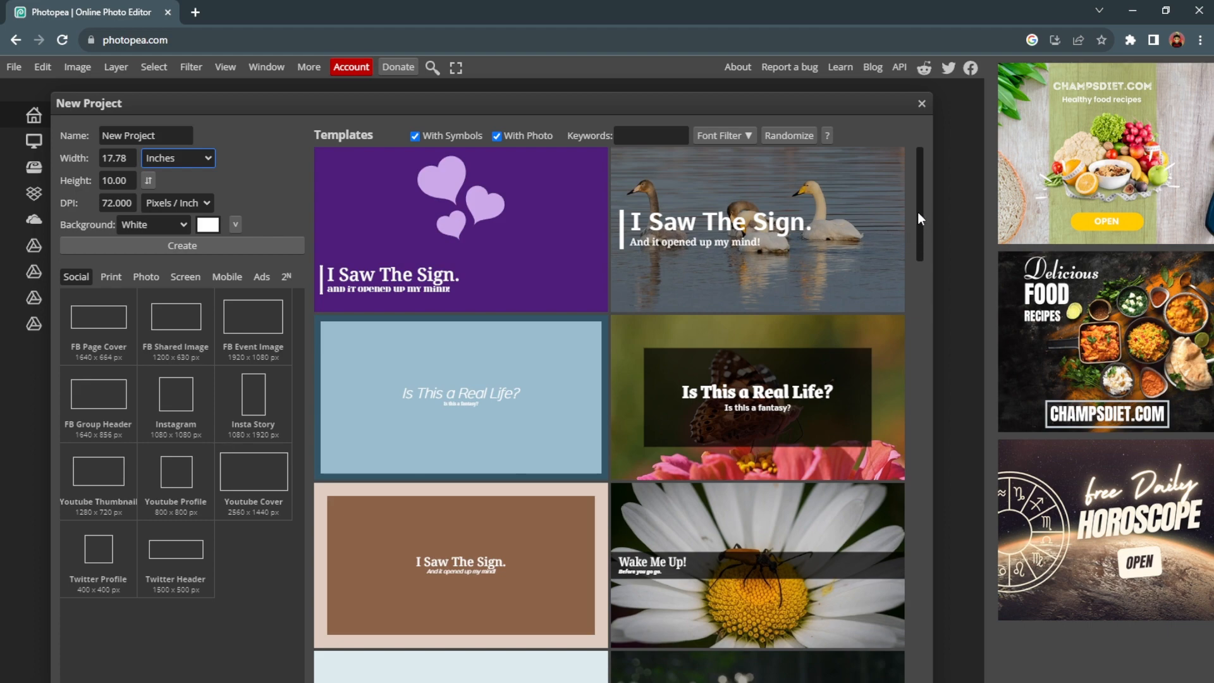
pyautogui.moveTo(918, 213); pyautogui.dragTo(927, 154)
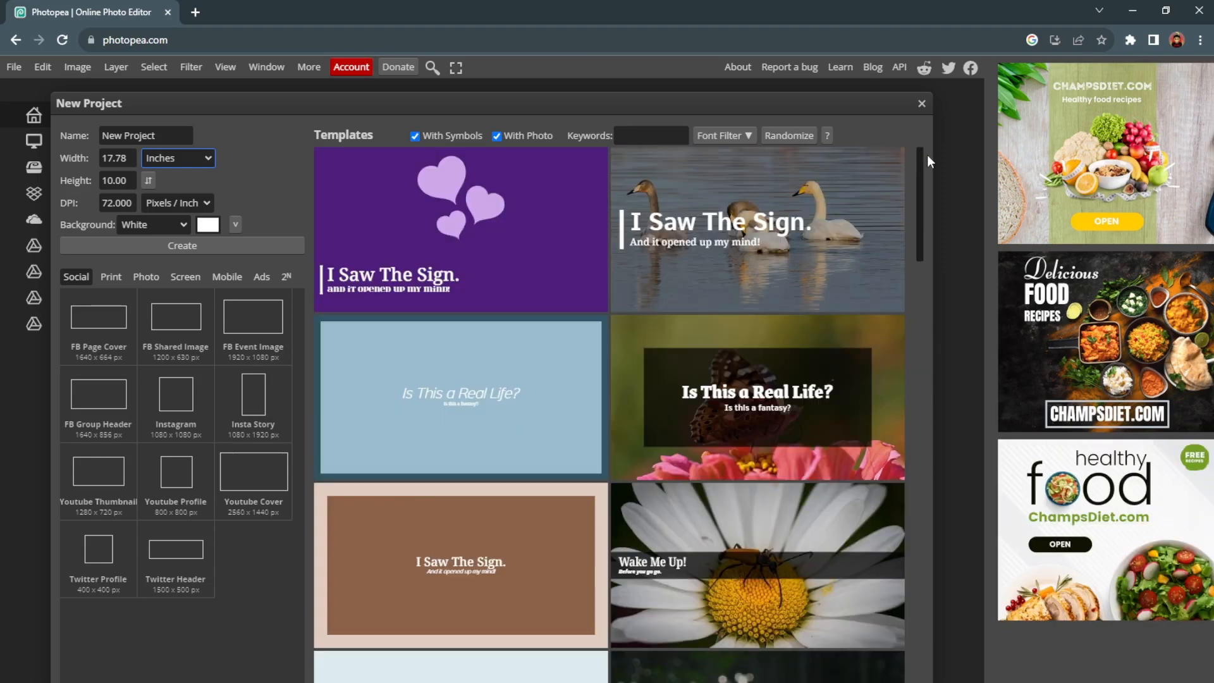
# Set the new project's width and height to 3 inches each
pyautogui.click(112, 164)
pyautogui.moveTo(127, 158); pyautogui.dragTo(86, 158)
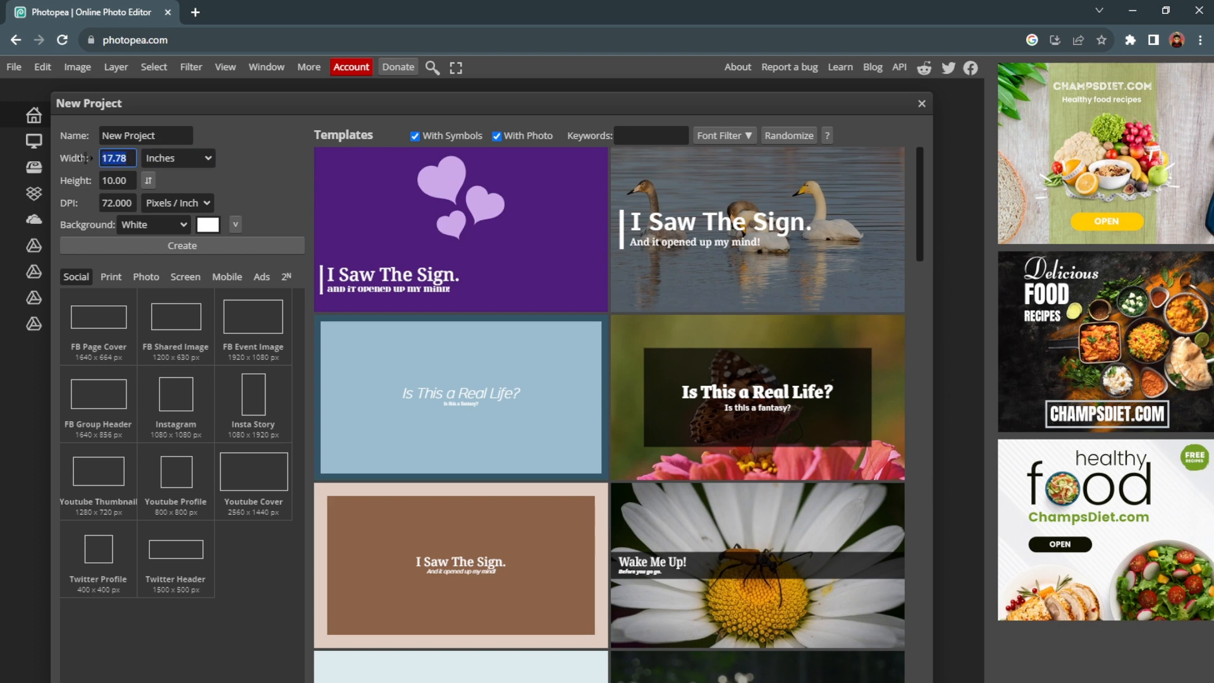
pyautogui.write('3')
pyautogui.press('Tab')
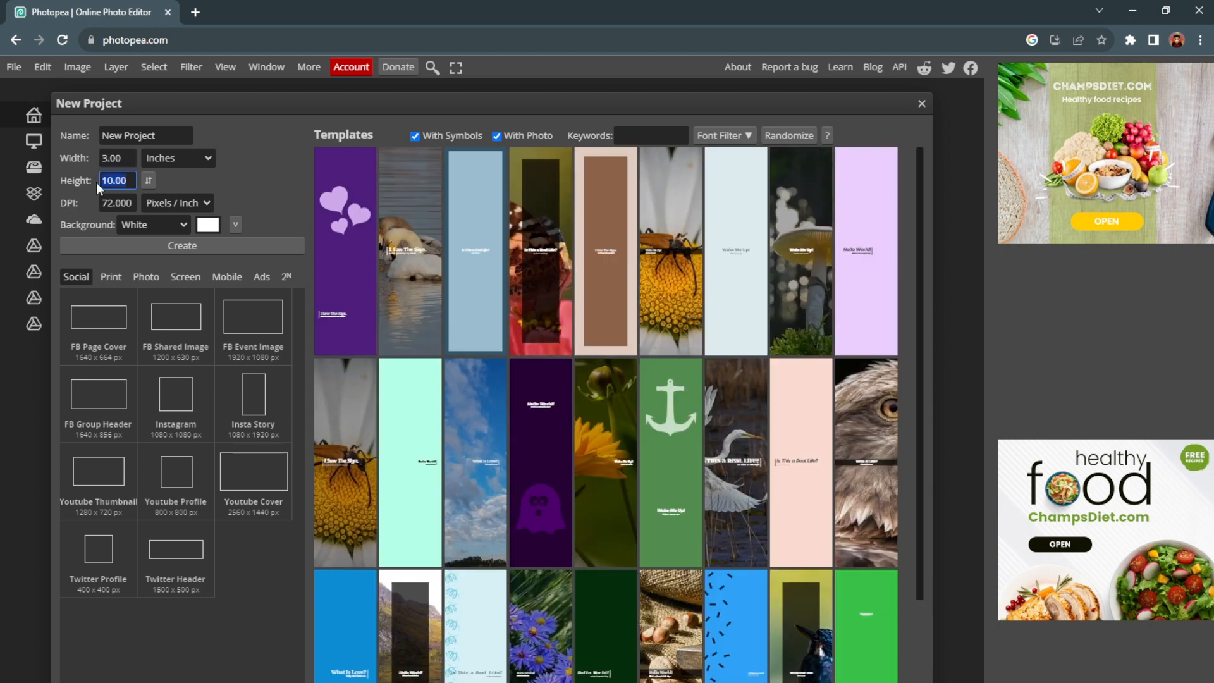
pyautogui.write('3')
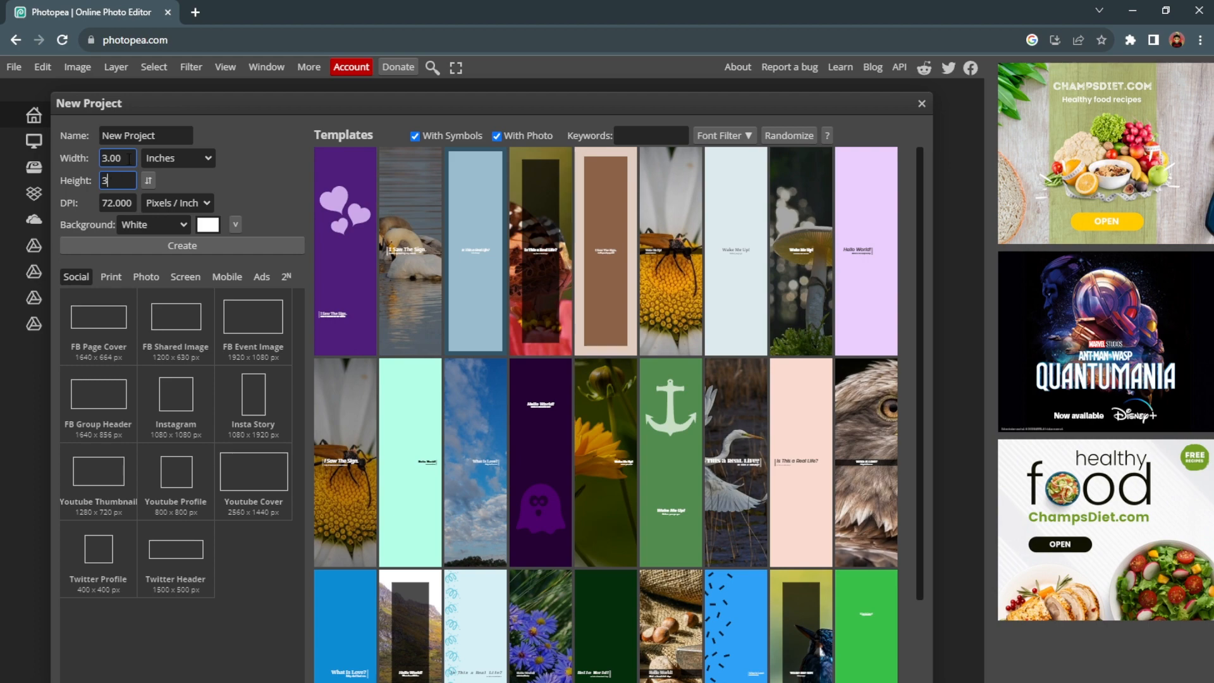
pyautogui.write('.00')
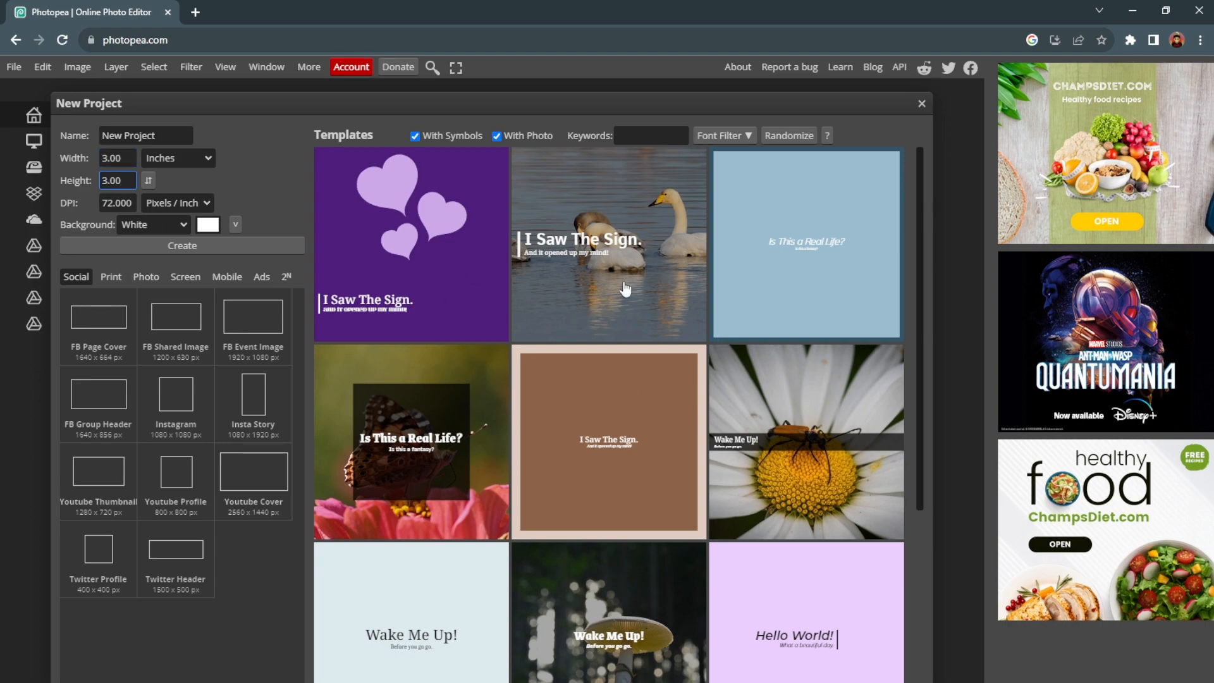
pyautogui.scroll(-4, 713, 294)
pyautogui.scroll(4, 718, 298)
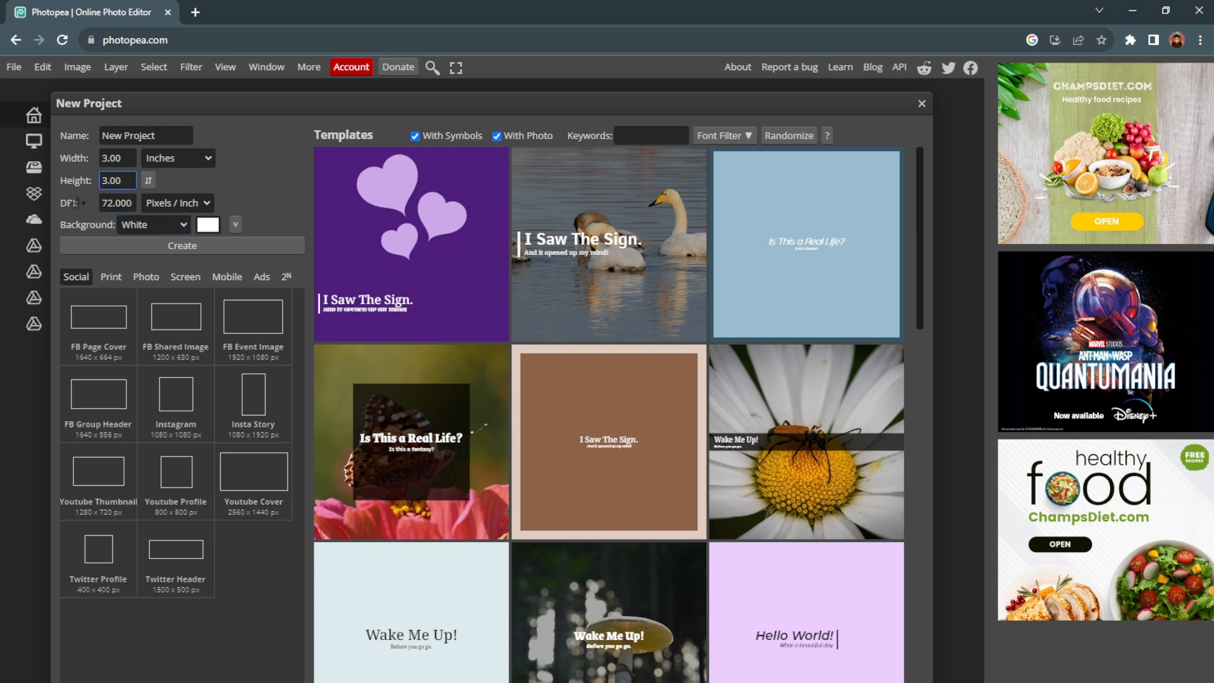
# Set the resolution to 300 Pixels / Inch and re-enter 3 inches for both the width and the height
pyautogui.click(193, 207)
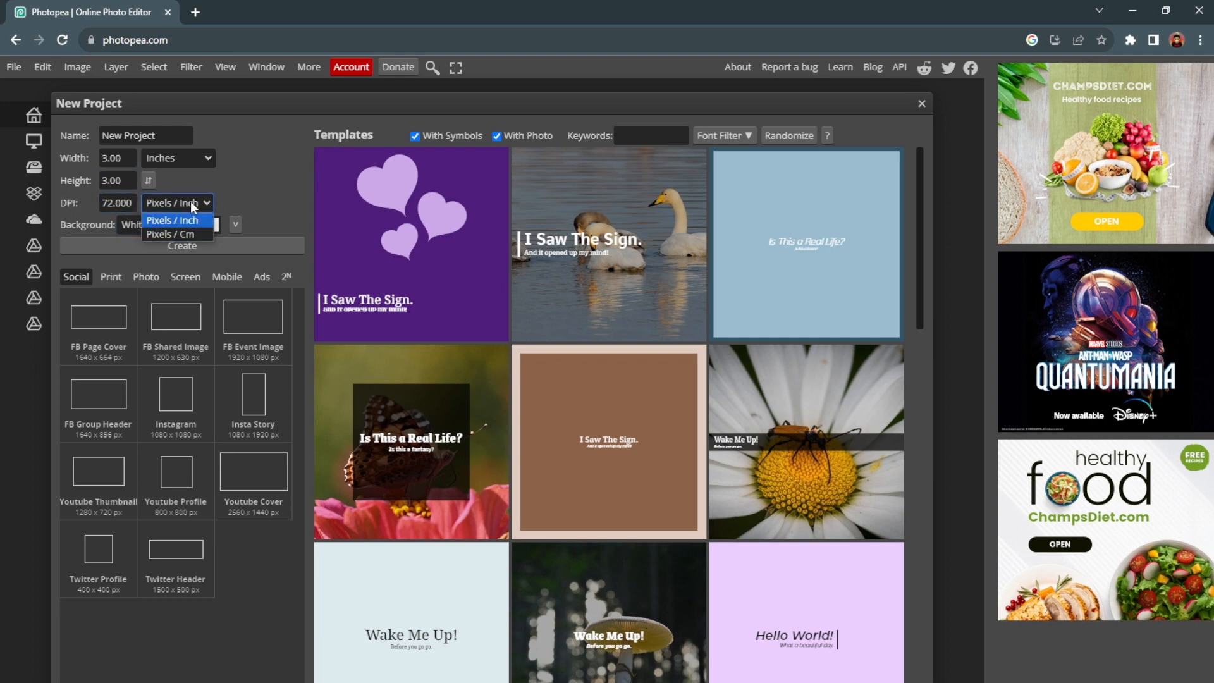
pyautogui.click(193, 207)
pyautogui.click(129, 203)
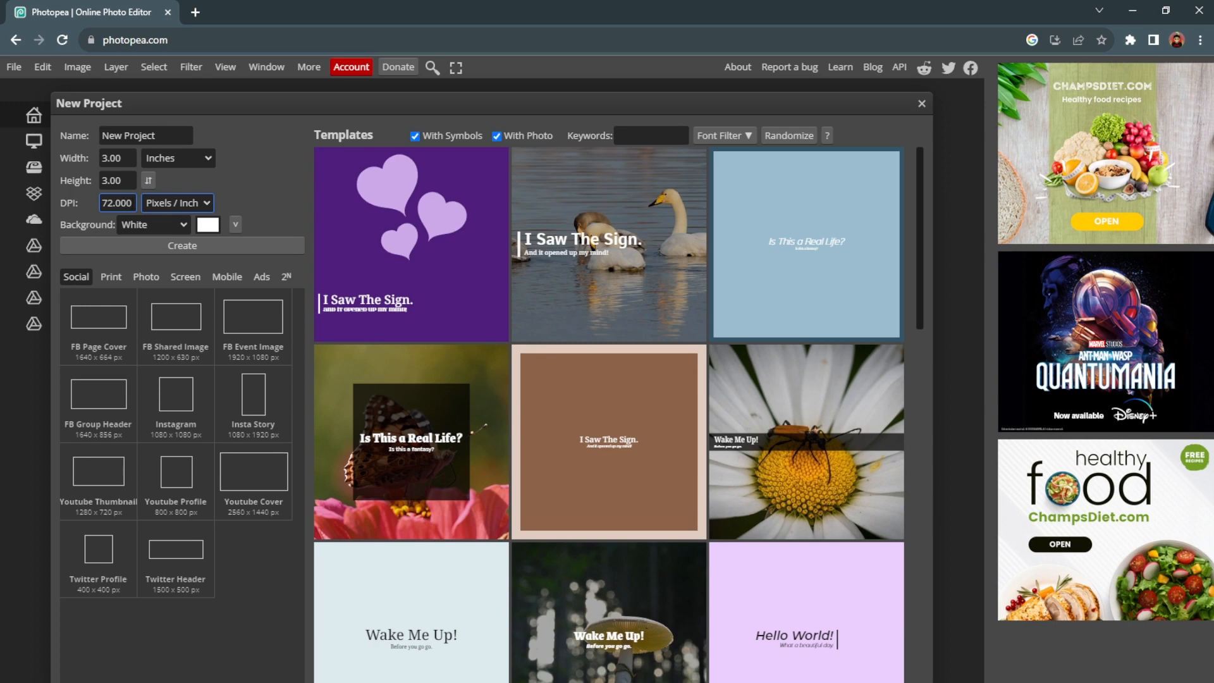
pyautogui.write('300')
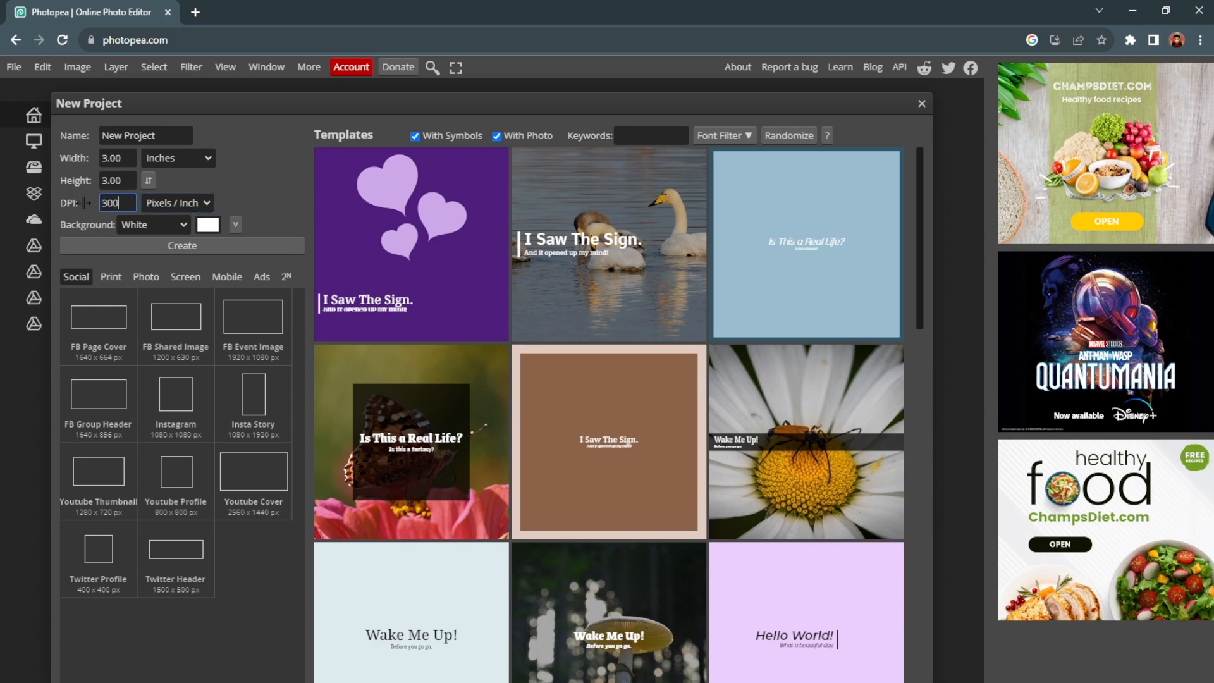
pyautogui.press('Return')
pyautogui.moveTo(126, 159); pyautogui.dragTo(60, 182)
pyautogui.write('33')
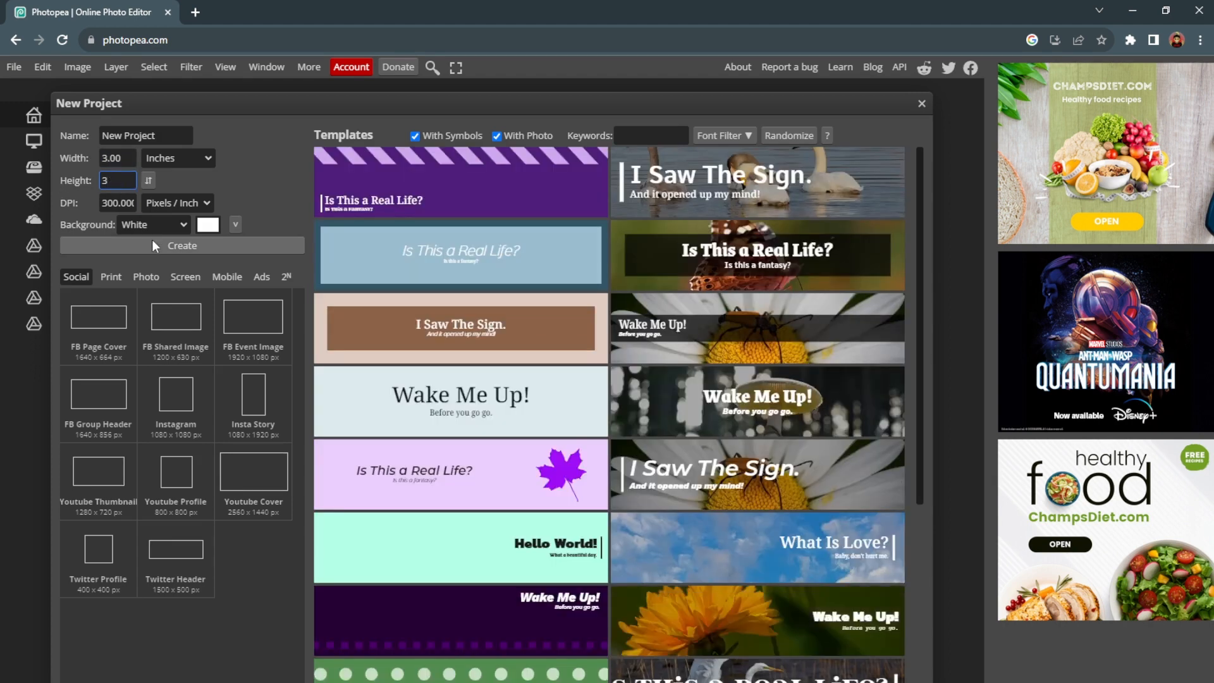
# Keep the background option on White and create the new project
pyautogui.click(172, 225)
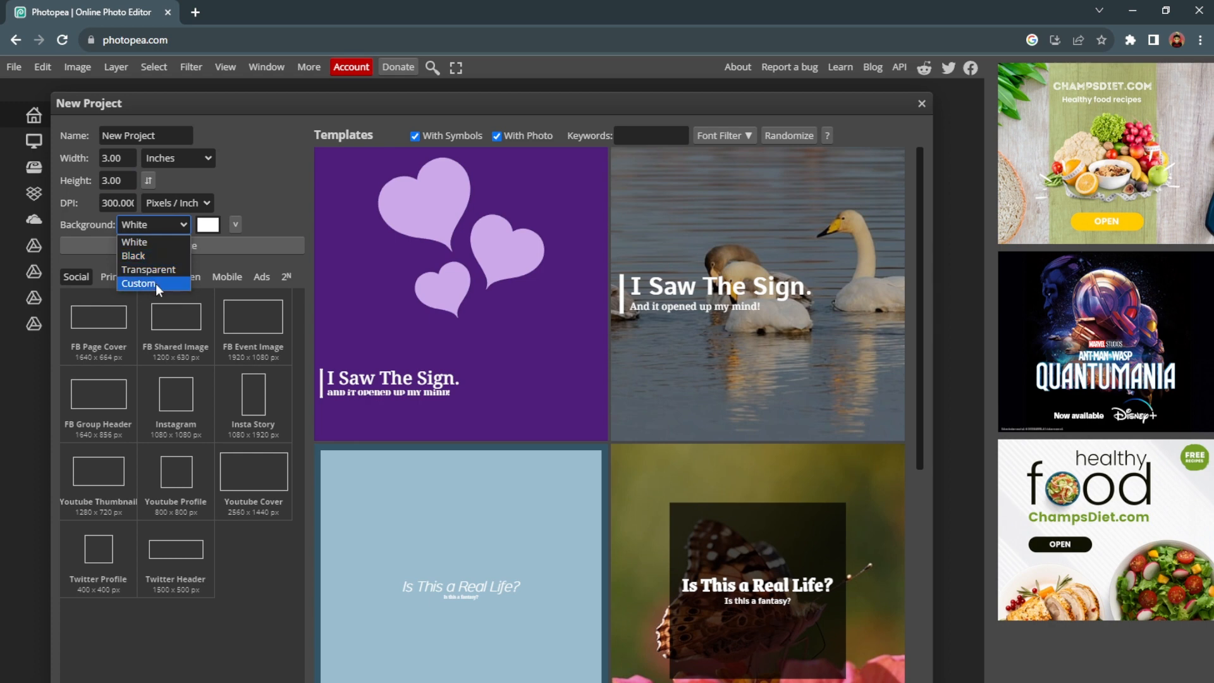
pyautogui.click(165, 224)
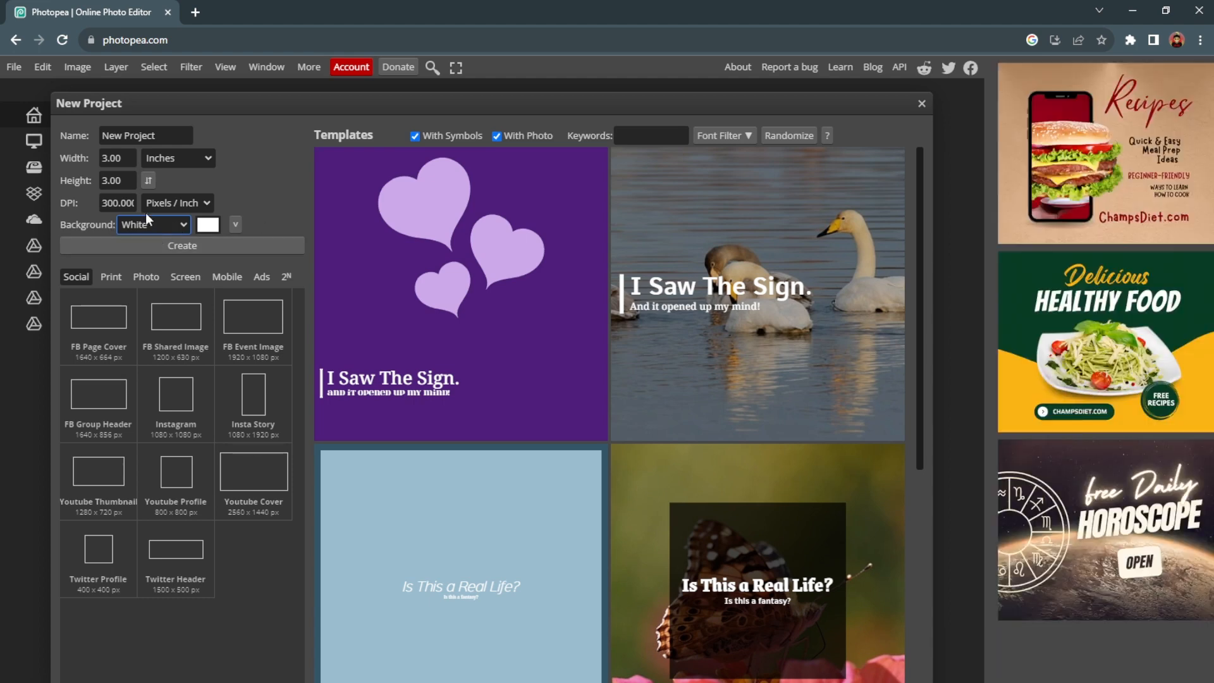
pyautogui.click(204, 246)
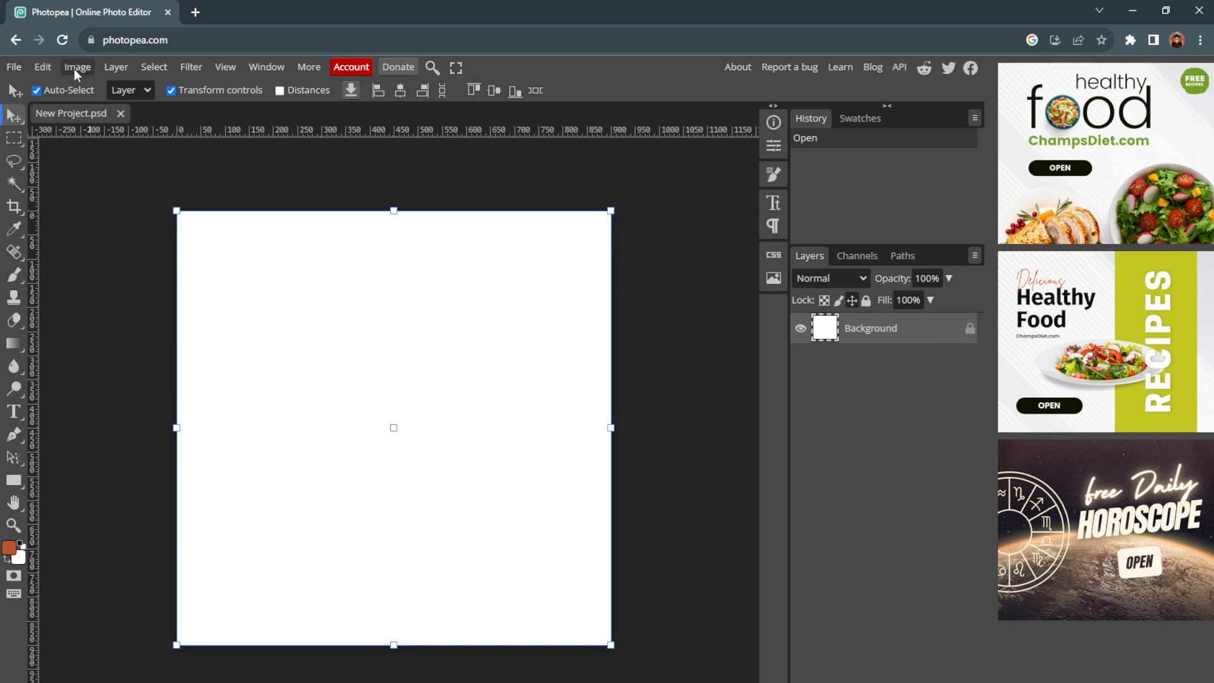
# Place the cat image 3683 from the Desktop folder into the project as a new layer
pyautogui.click(15, 67)
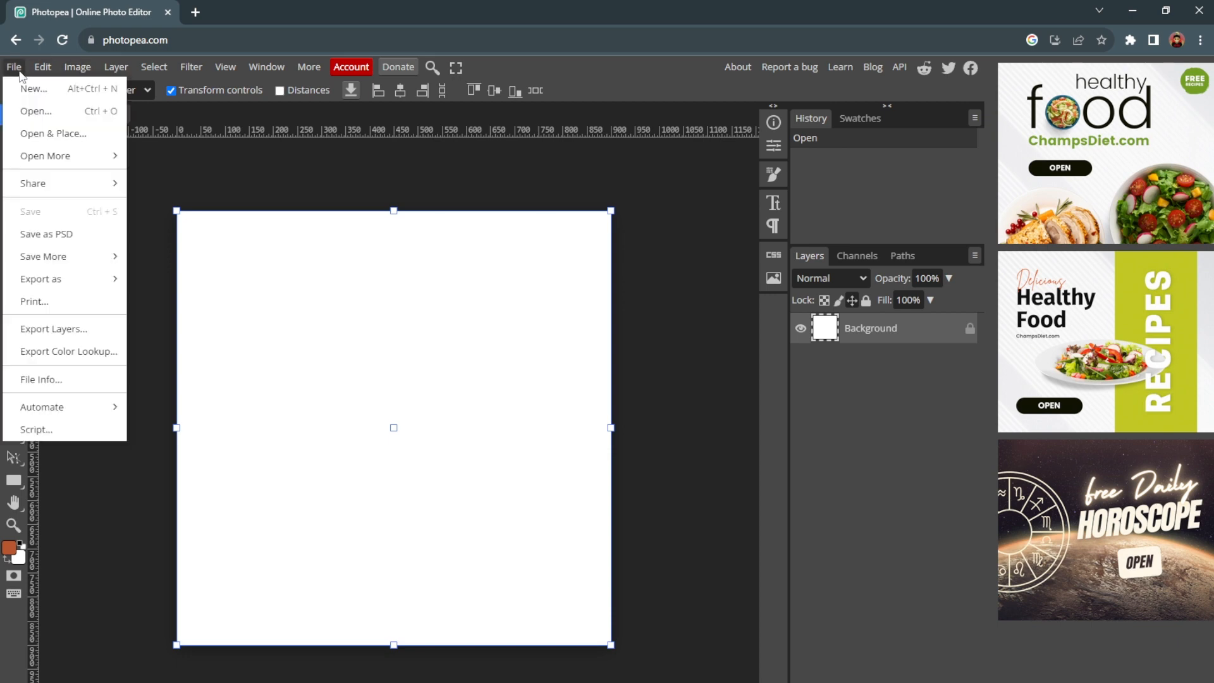
pyautogui.click(48, 134)
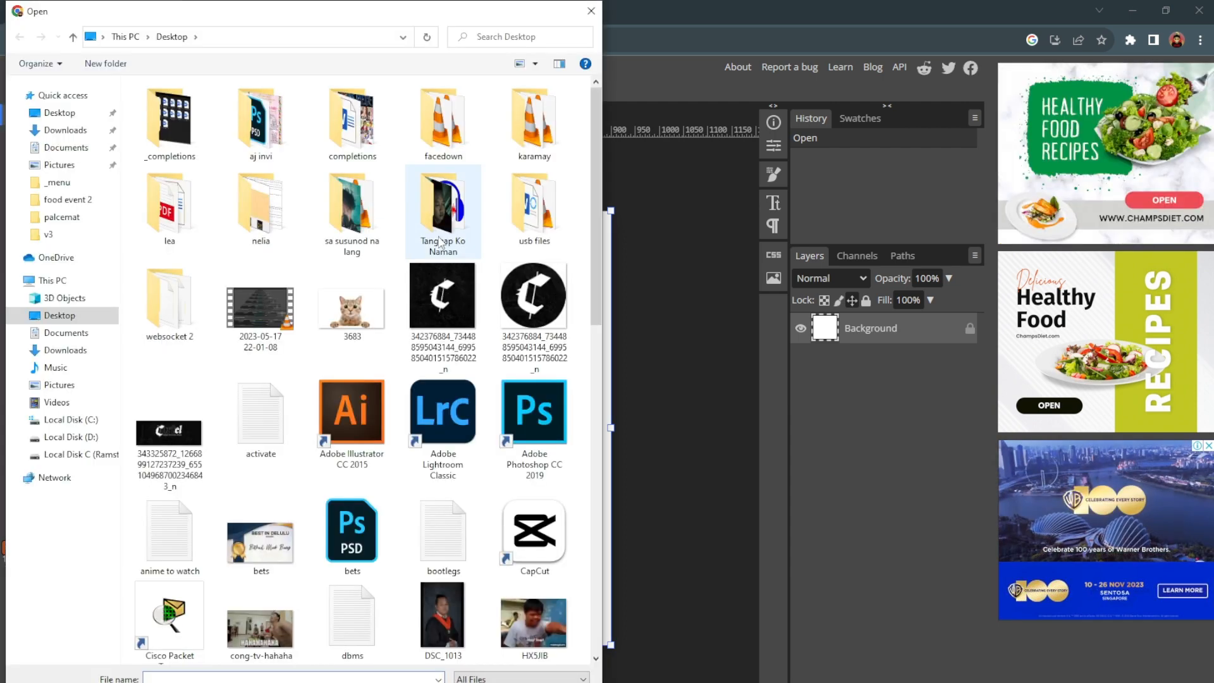
pyautogui.click(349, 325)
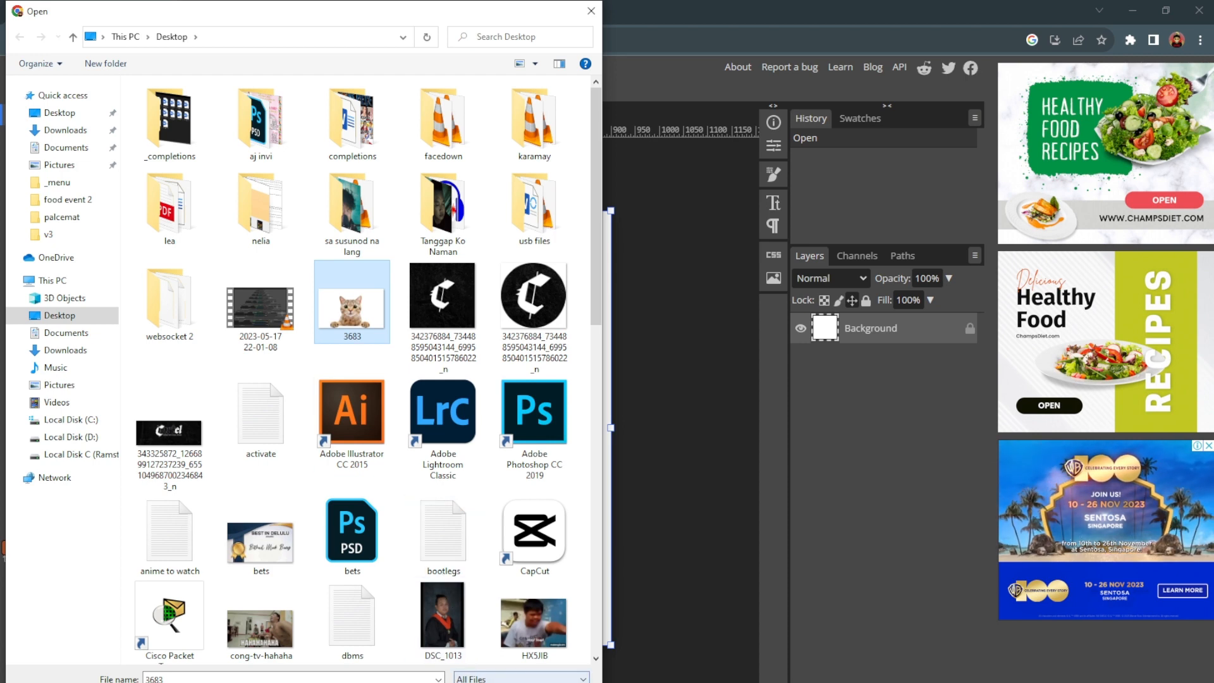
pyautogui.doubleClick(328, 321)
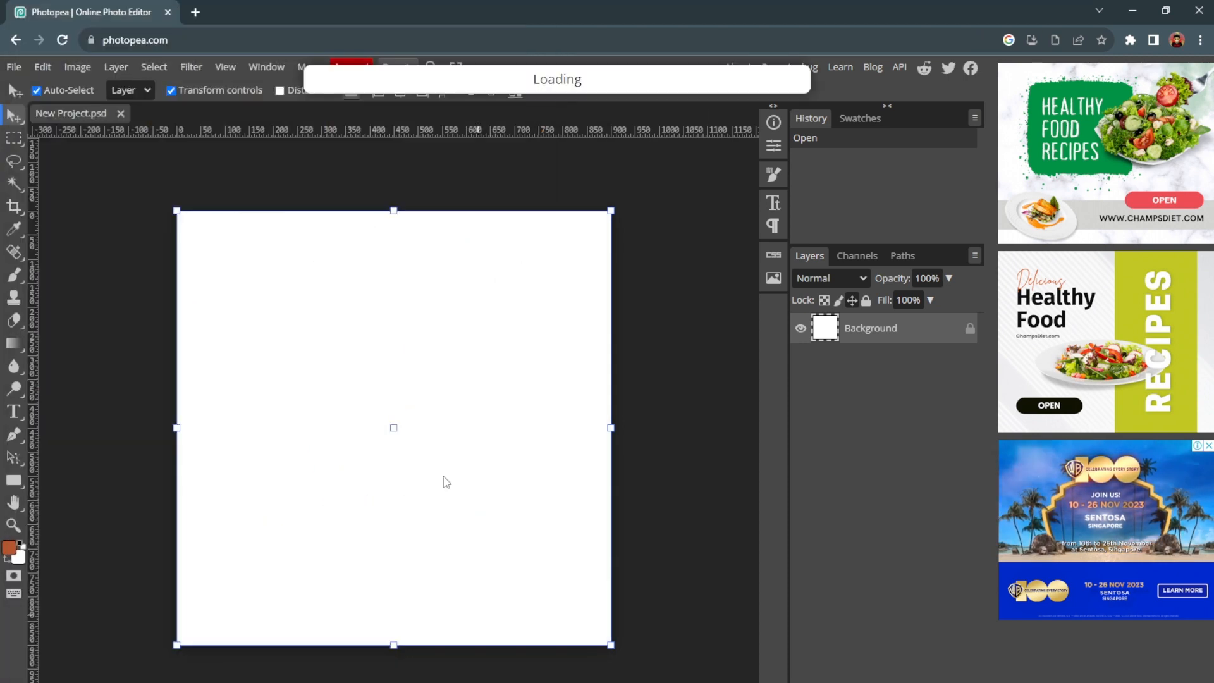
# Accept the cat image's placement and move it slightly up and to the left on the canvas with the Move tool
pyautogui.click(7, 115)
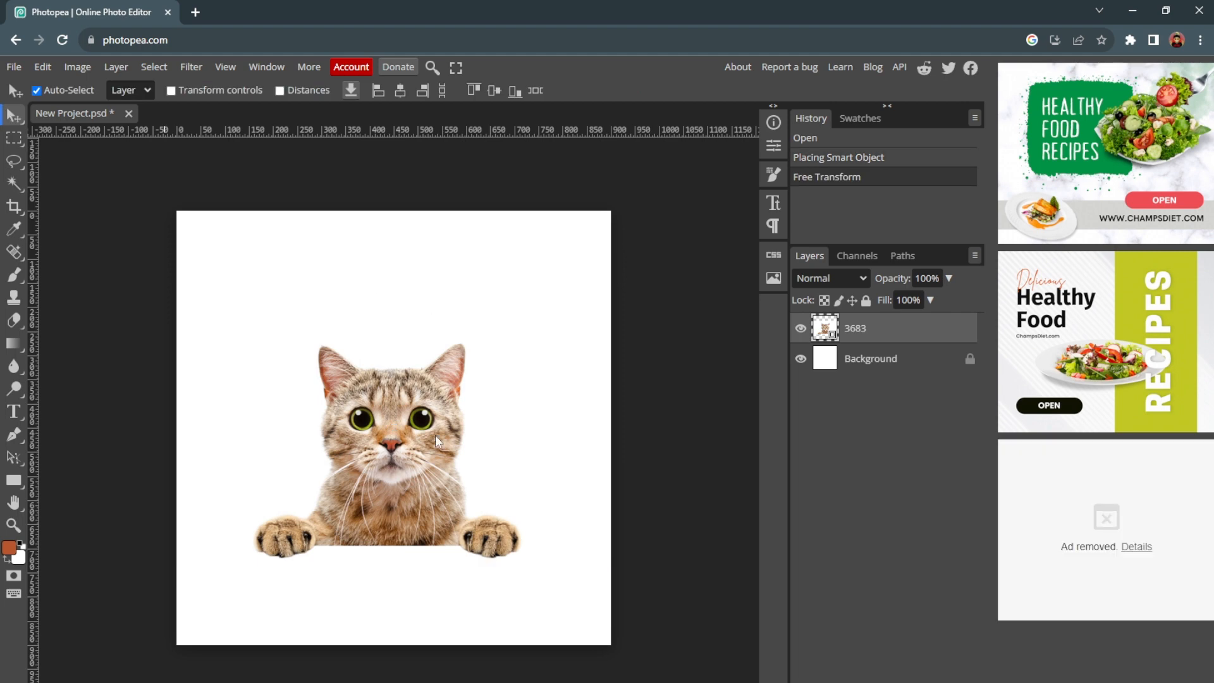
pyautogui.moveTo(397, 446); pyautogui.dragTo(396, 422)
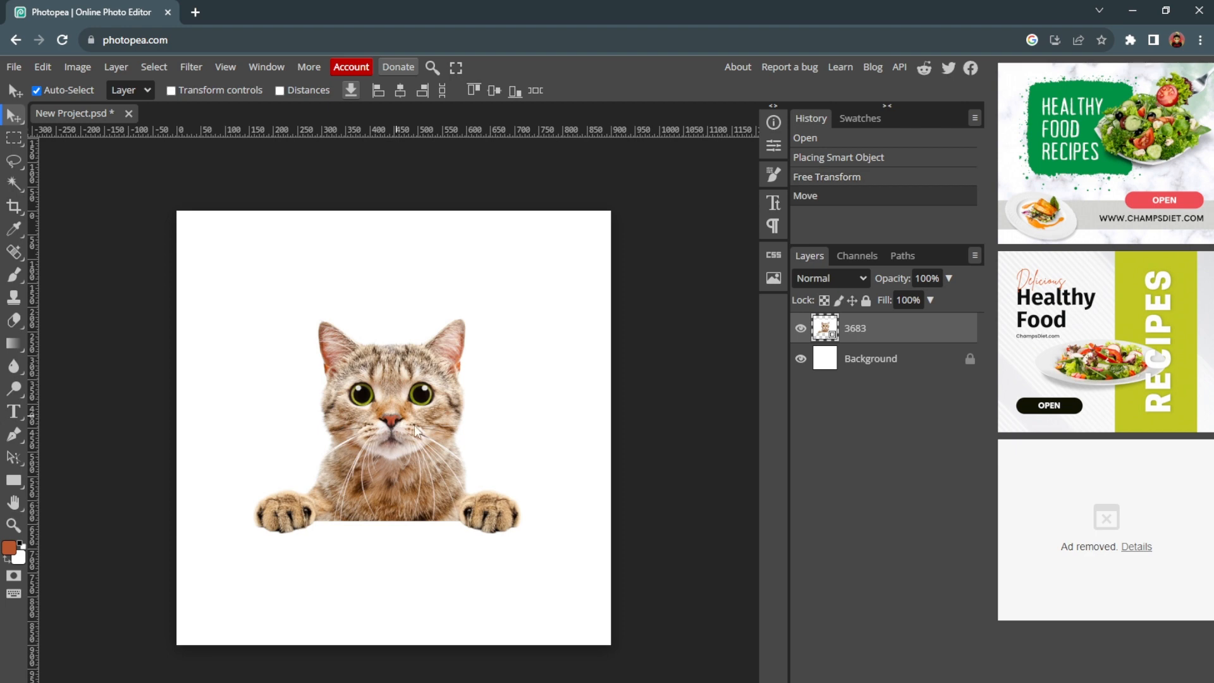
pyautogui.moveTo(415, 425)
pyautogui.mouseDown()
pyautogui.moveTo(391, 401)
pyautogui.moveTo(409, 431)
pyautogui.mouseUp()
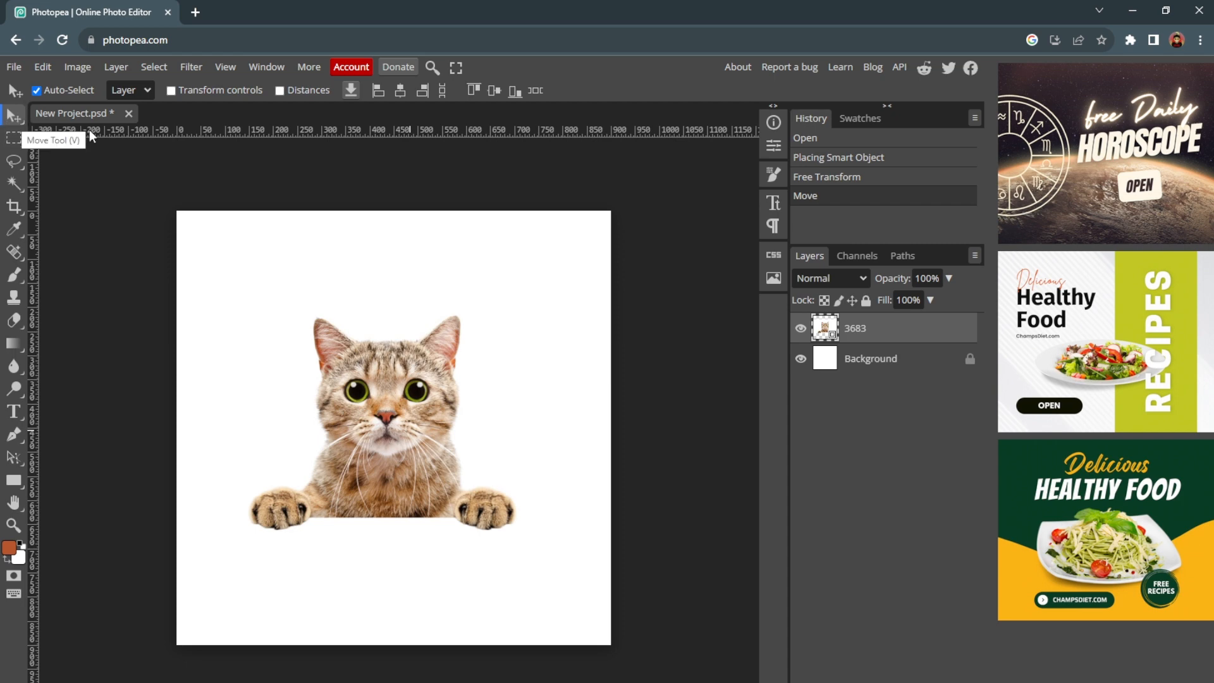
# Show the transform controls, enlarge the cat image to 93.56% and position it at X 450 px, Y 424 px, leaving it deselected
pyautogui.click(171, 91)
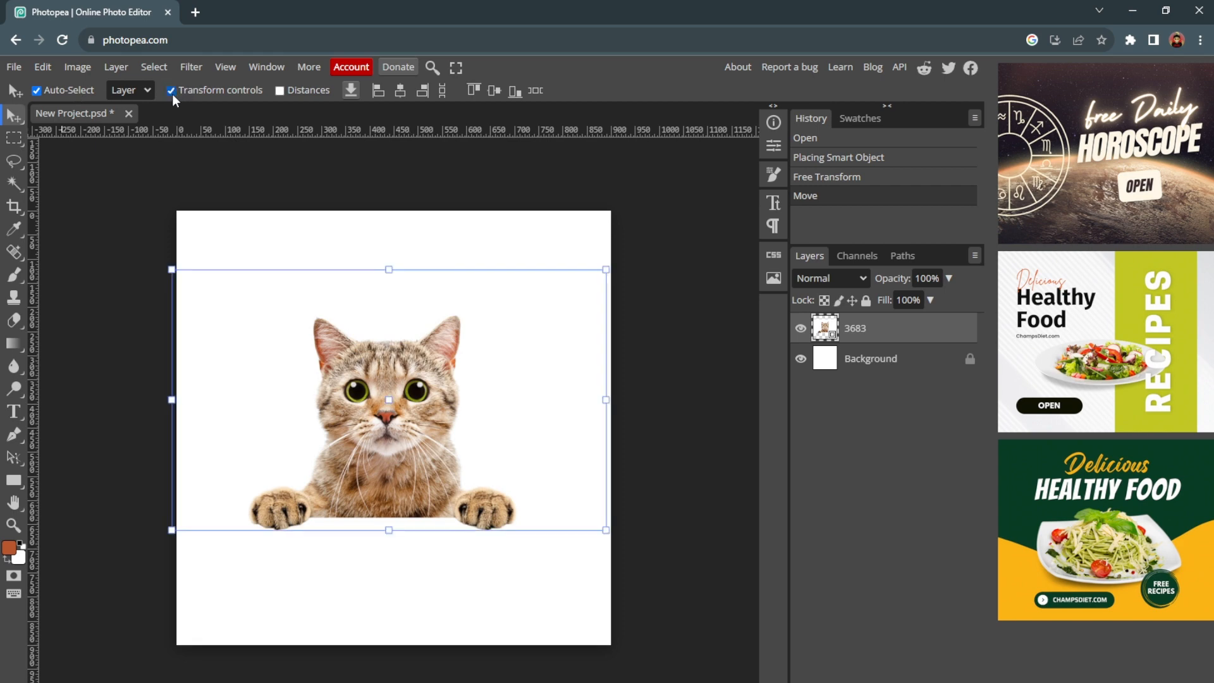
pyautogui.moveTo(385, 344); pyautogui.dragTo(385, 354)
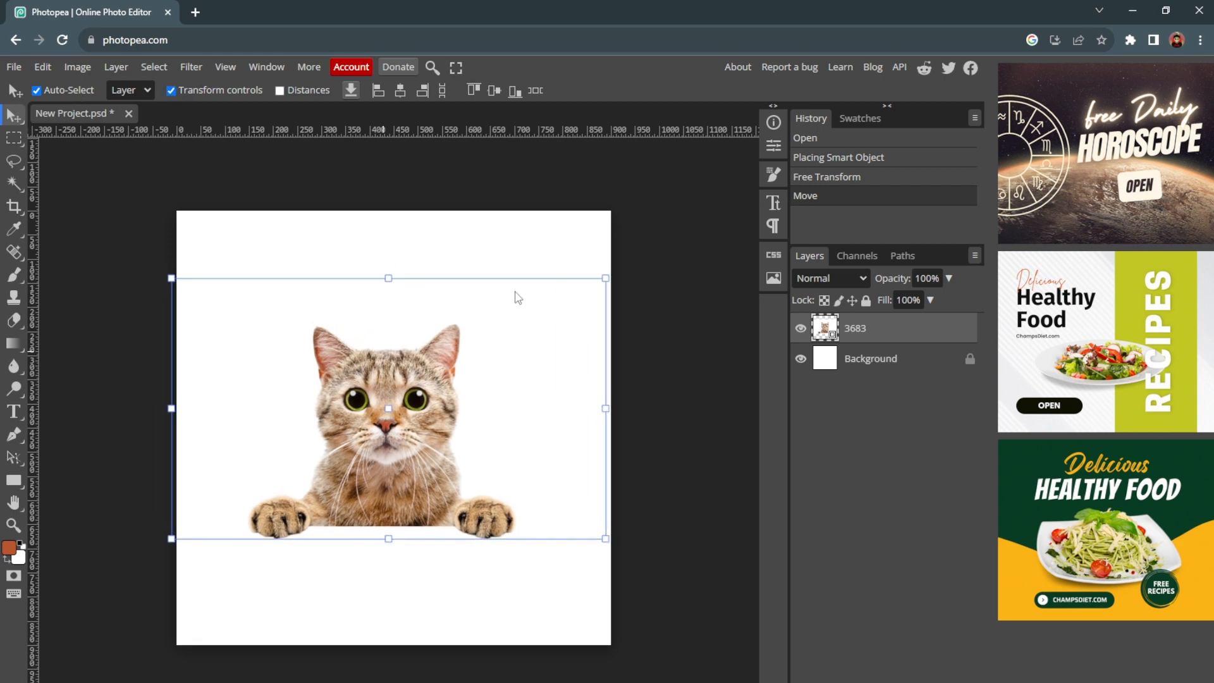
pyautogui.moveTo(604, 279); pyautogui.dragTo(733, 209)
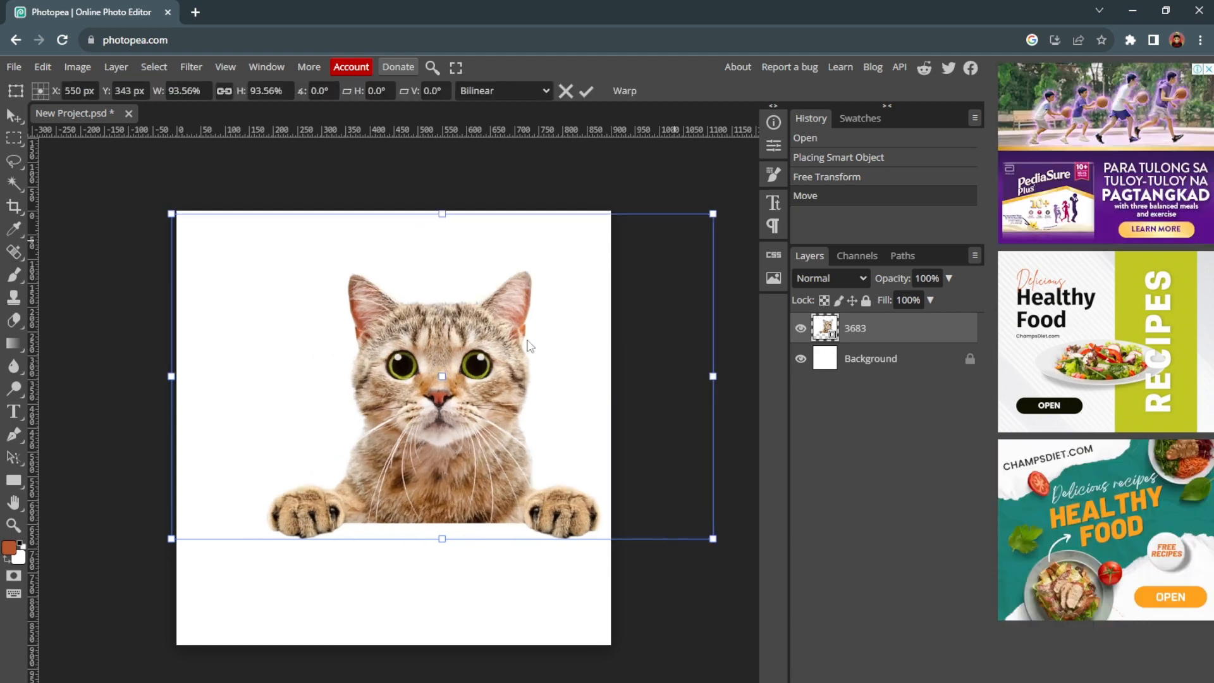
pyautogui.moveTo(513, 339); pyautogui.dragTo(461, 381)
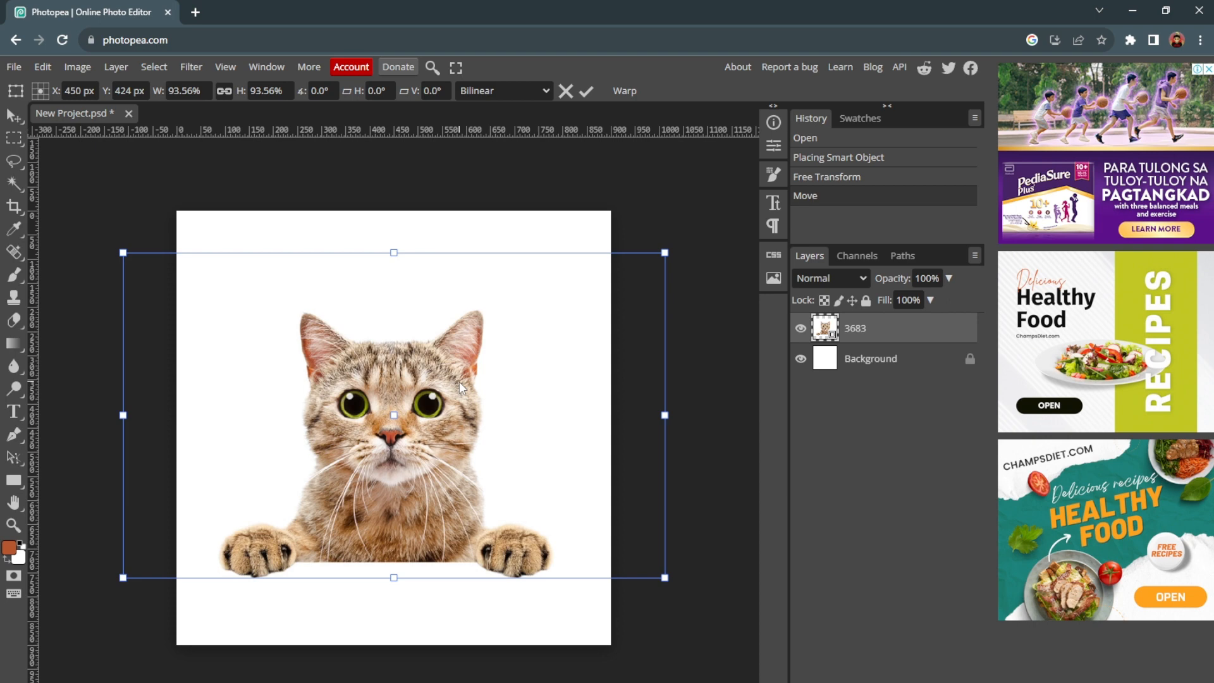
pyautogui.press('Return')
pyautogui.click(474, 227)
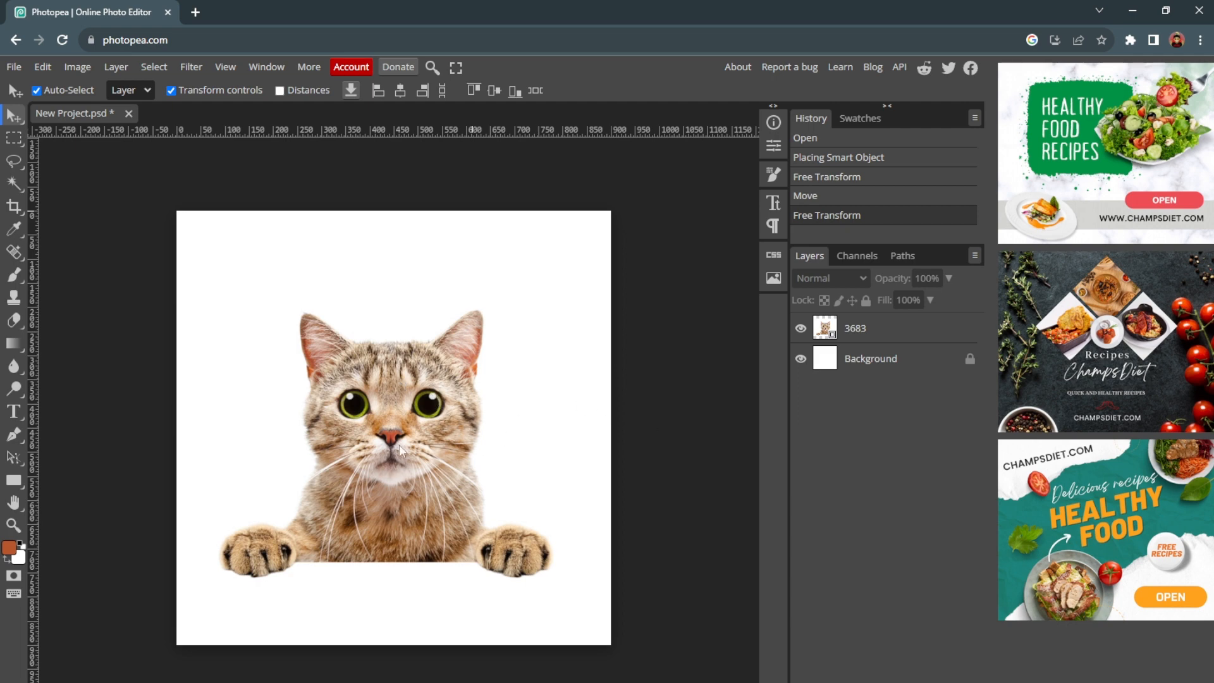
# Draw a black-filled freeform shape spiralling around itself above the cat's head with the Pen tool
pyautogui.click(13, 434)
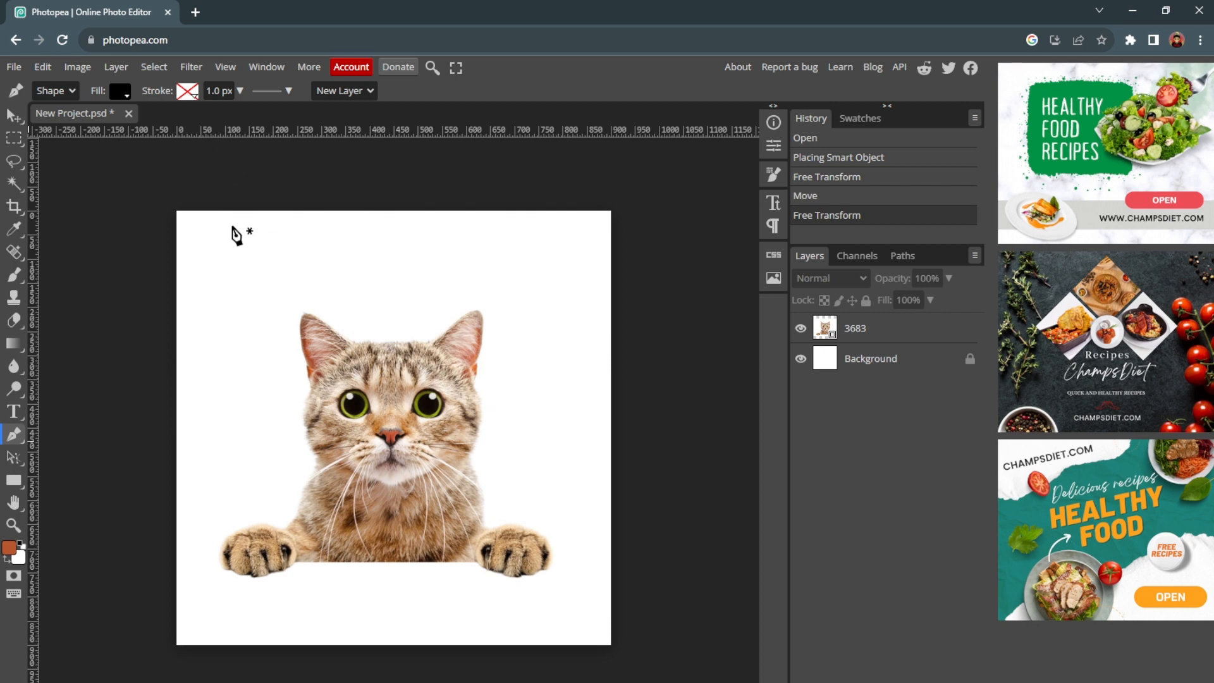
pyautogui.click(265, 279)
pyautogui.moveTo(388, 269); pyautogui.dragTo(342, 316)
pyautogui.click(259, 306)
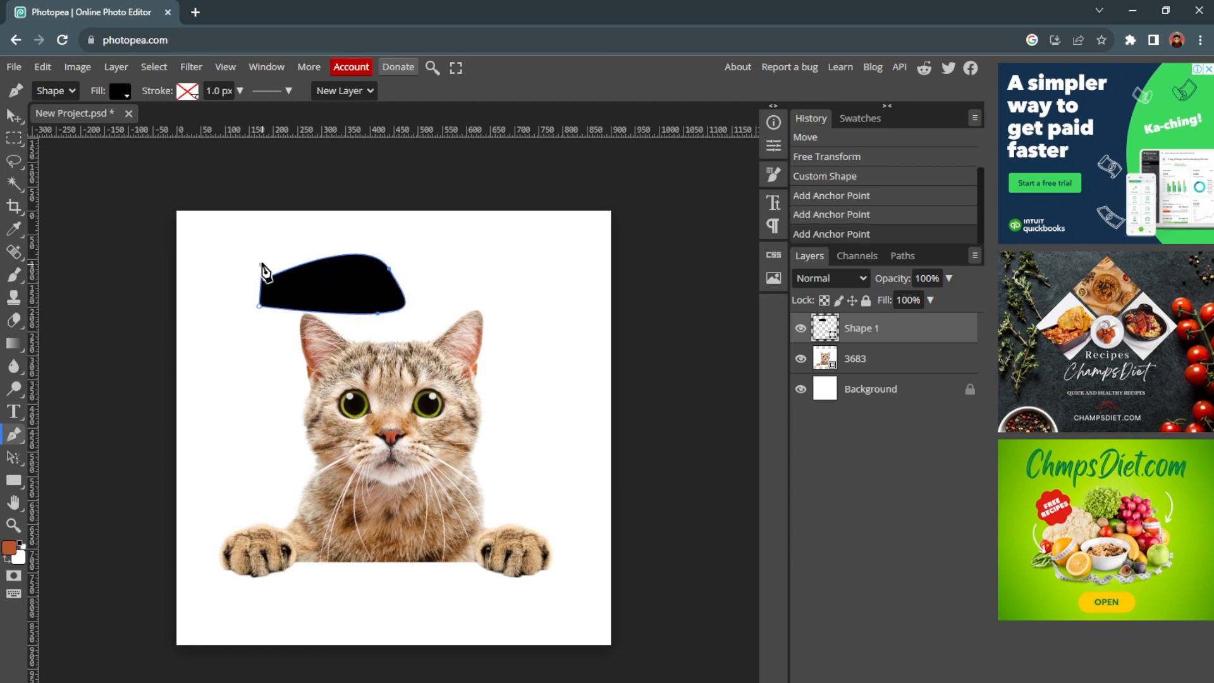
pyautogui.moveTo(262, 264); pyautogui.dragTo(324, 247)
pyautogui.click(365, 255)
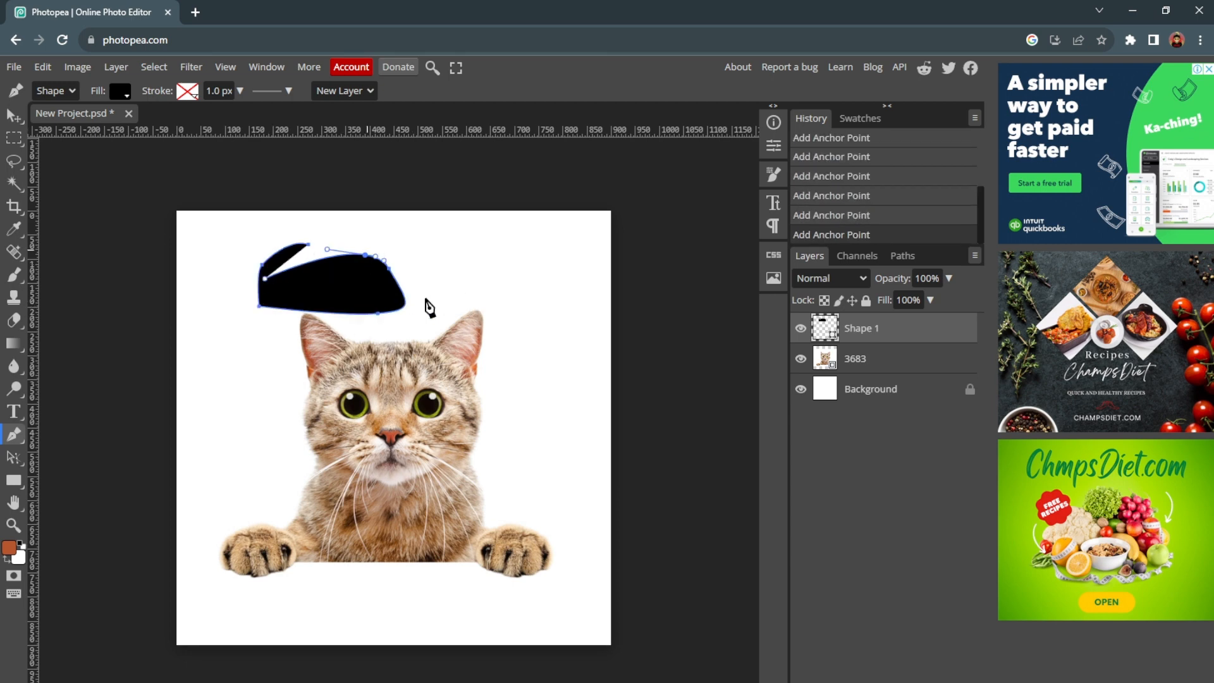
pyautogui.moveTo(426, 298); pyautogui.dragTo(368, 342)
pyautogui.moveTo(287, 337); pyautogui.dragTo(279, 330)
pyautogui.moveTo(238, 289); pyautogui.dragTo(238, 266)
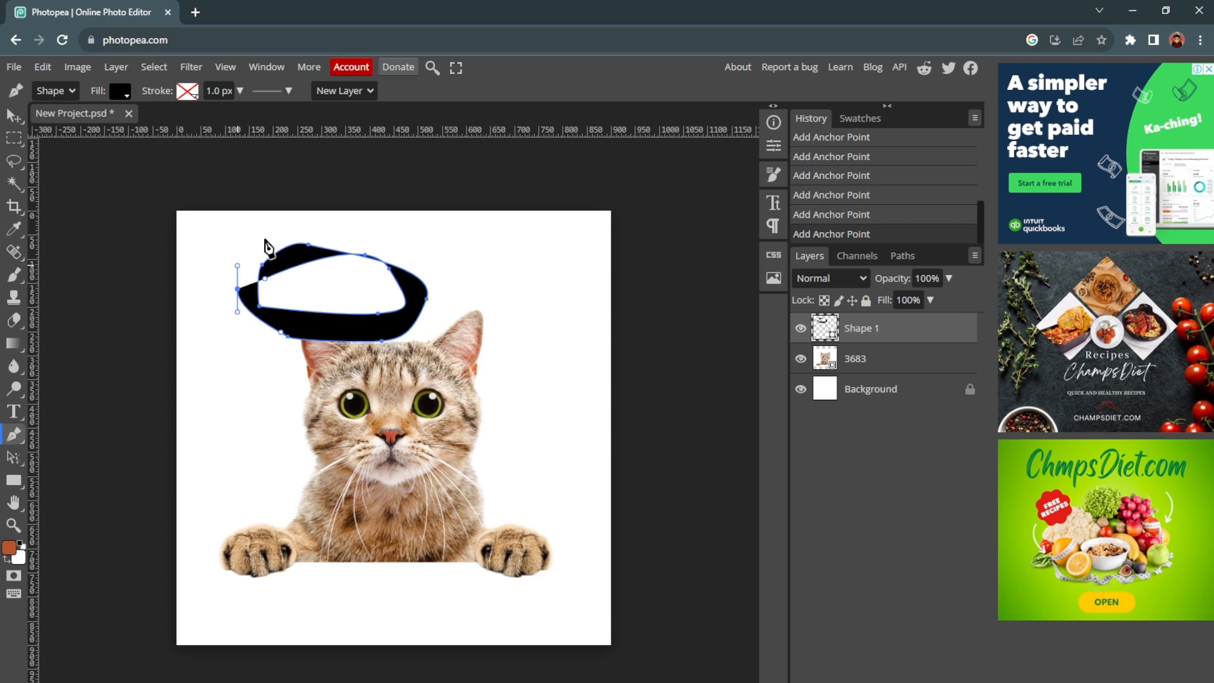
pyautogui.click(266, 239)
pyautogui.moveTo(340, 224); pyautogui.dragTo(348, 224)
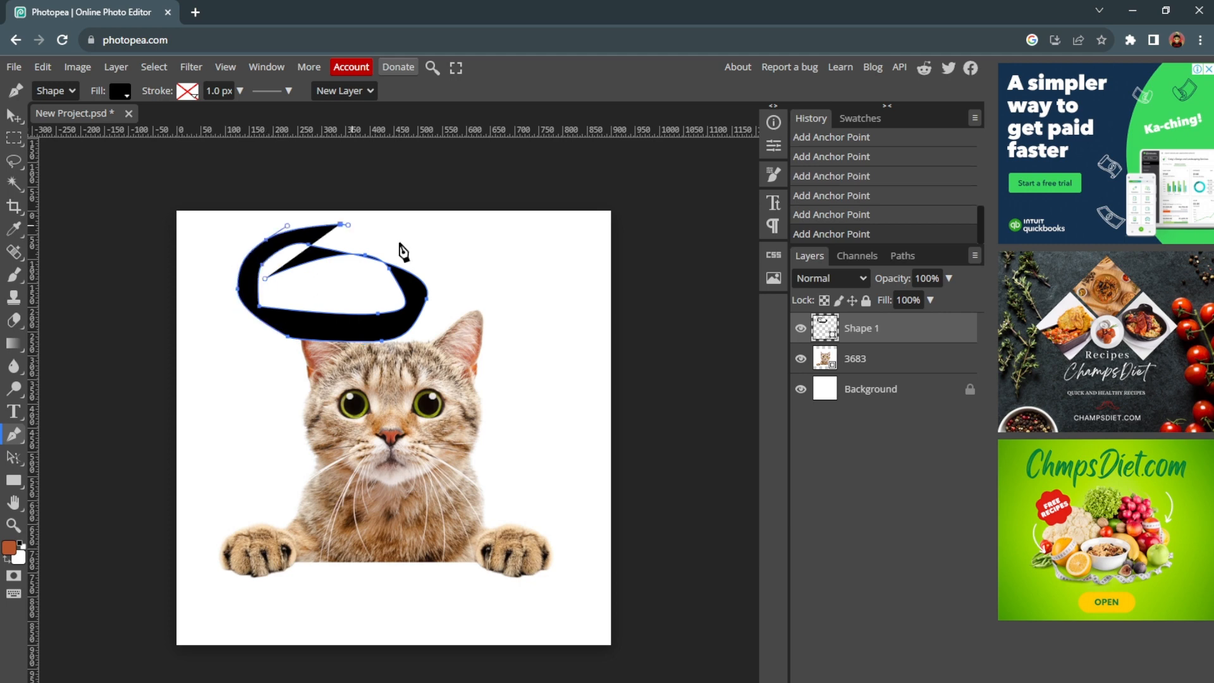
pyautogui.moveTo(438, 282); pyautogui.dragTo(459, 313)
pyautogui.click(429, 327)
pyautogui.click(348, 355)
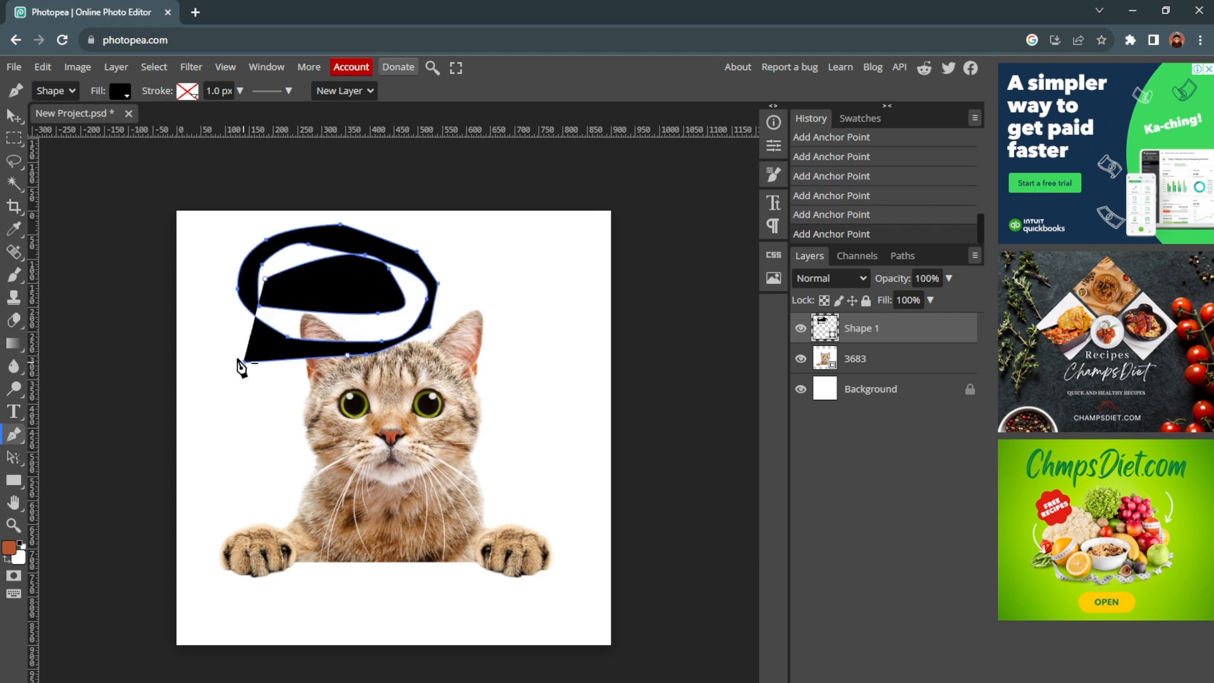
pyautogui.click(243, 362)
pyautogui.click(516, 301)
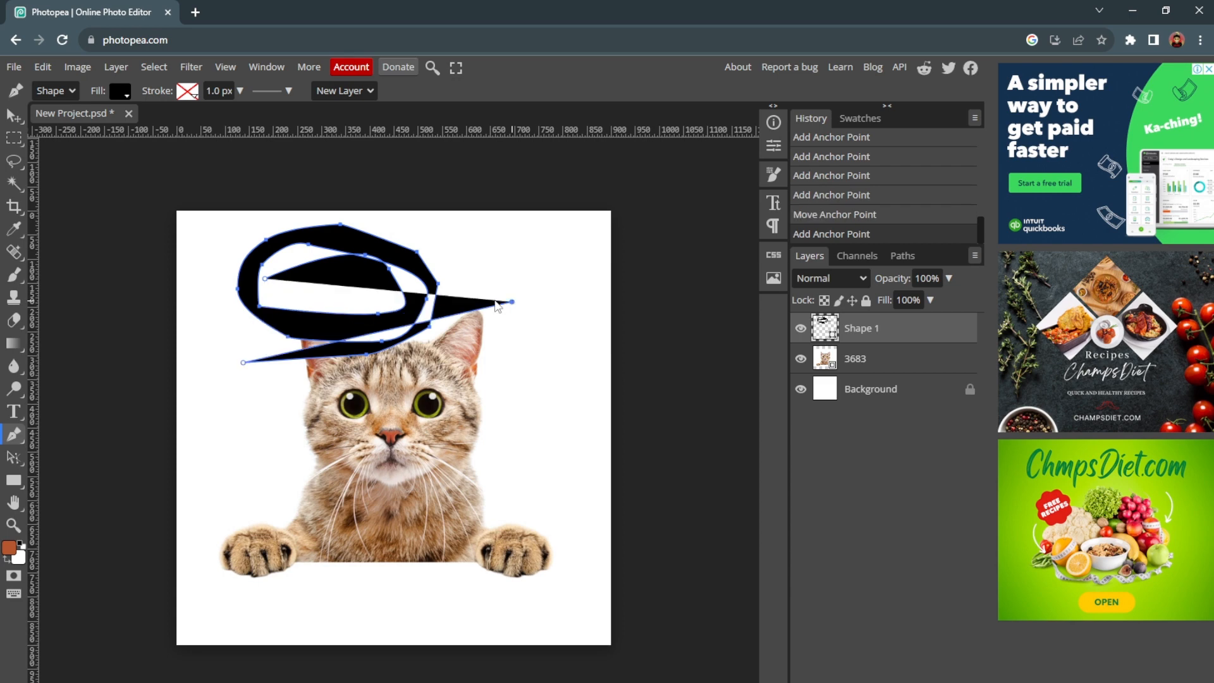
# Undo the last two anchor point edits and delete the freeform path drawn above the cat's head
pyautogui.hotkey('ctrl', 'z')
pyautogui.hotkey('ctrl', 'z')
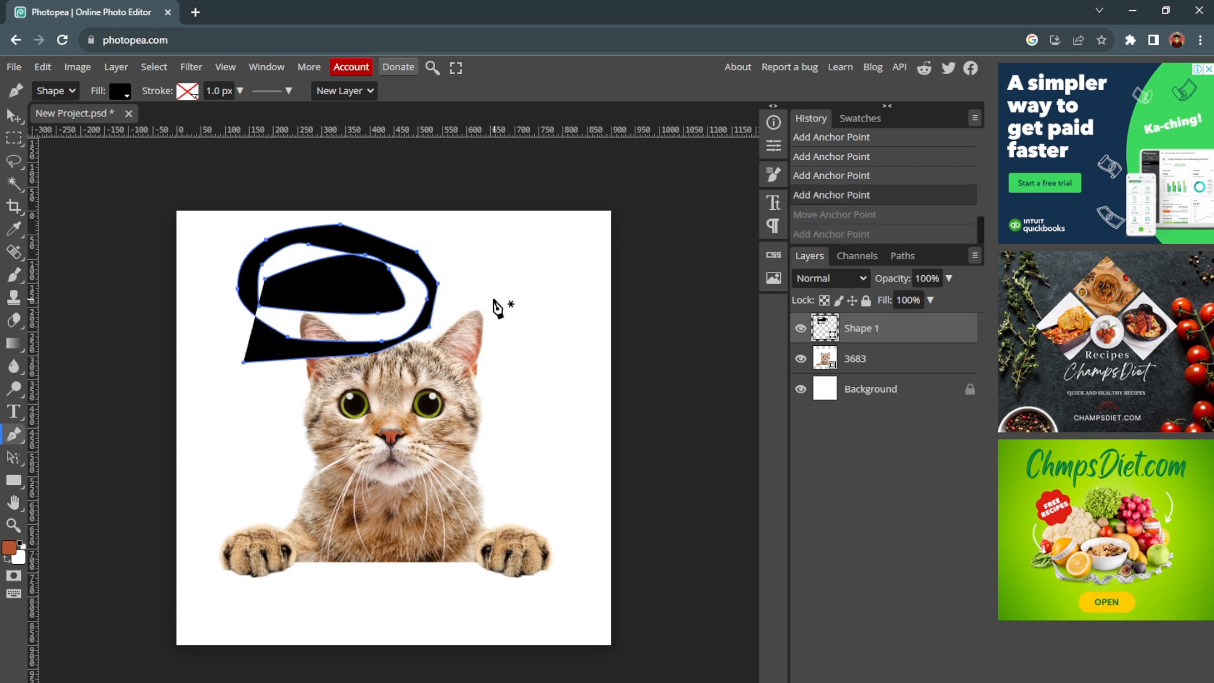
pyautogui.press('Delete')
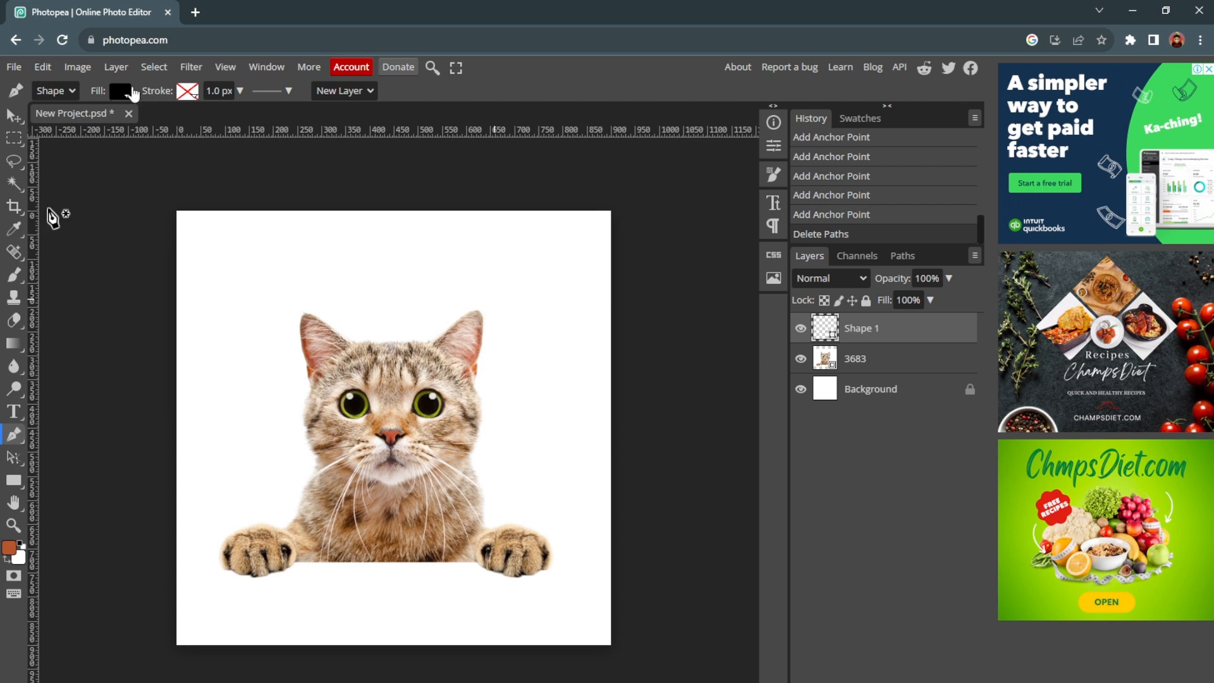
# Set the Pen tool's shape fill to none and its stroke to solid black (000000)
pyautogui.click(121, 95)
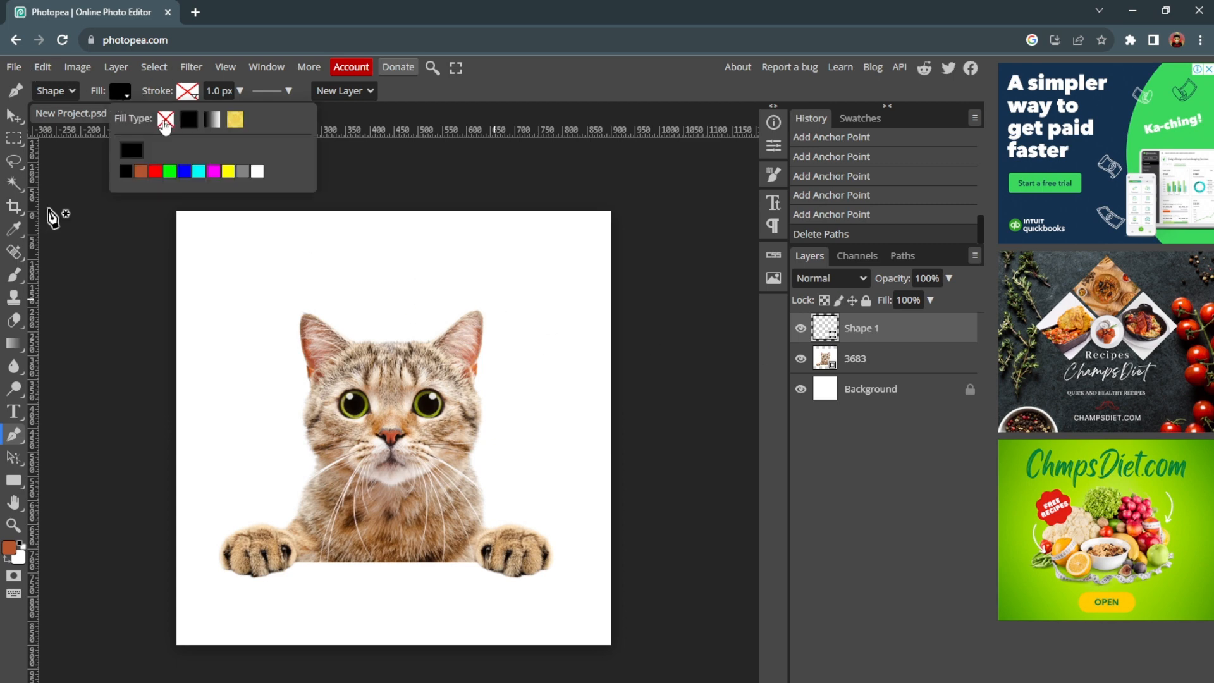
pyautogui.click(165, 119)
pyautogui.click(189, 92)
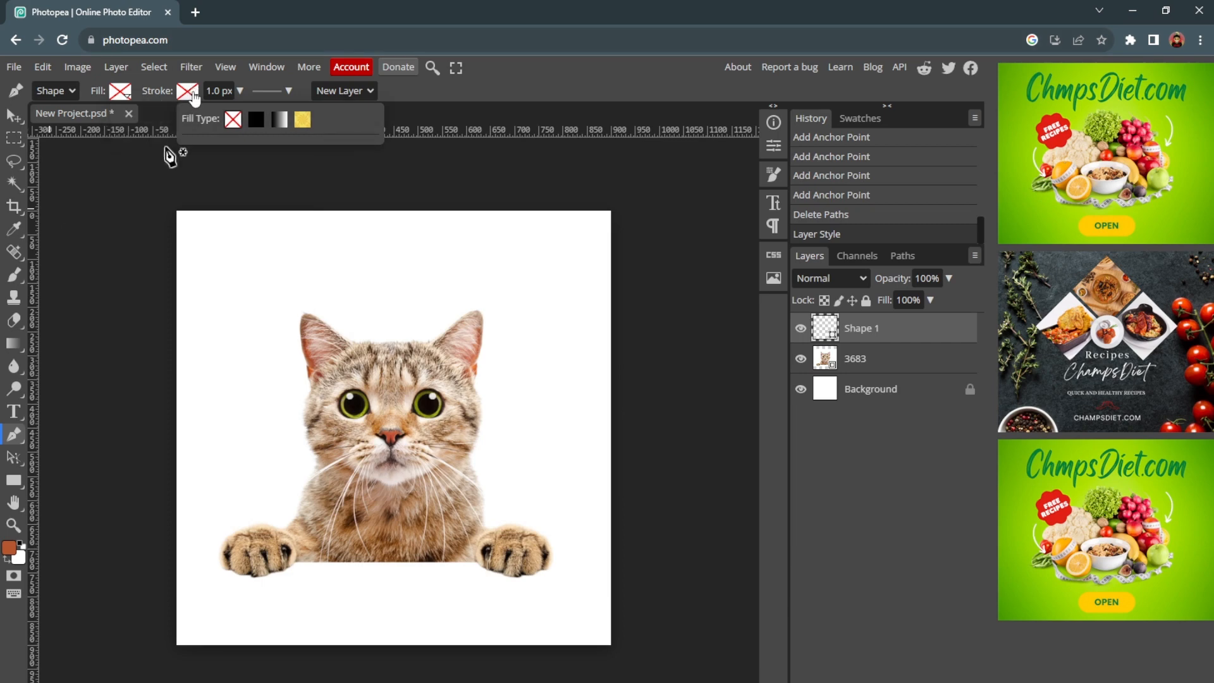
pyautogui.click(256, 118)
pyautogui.click(198, 150)
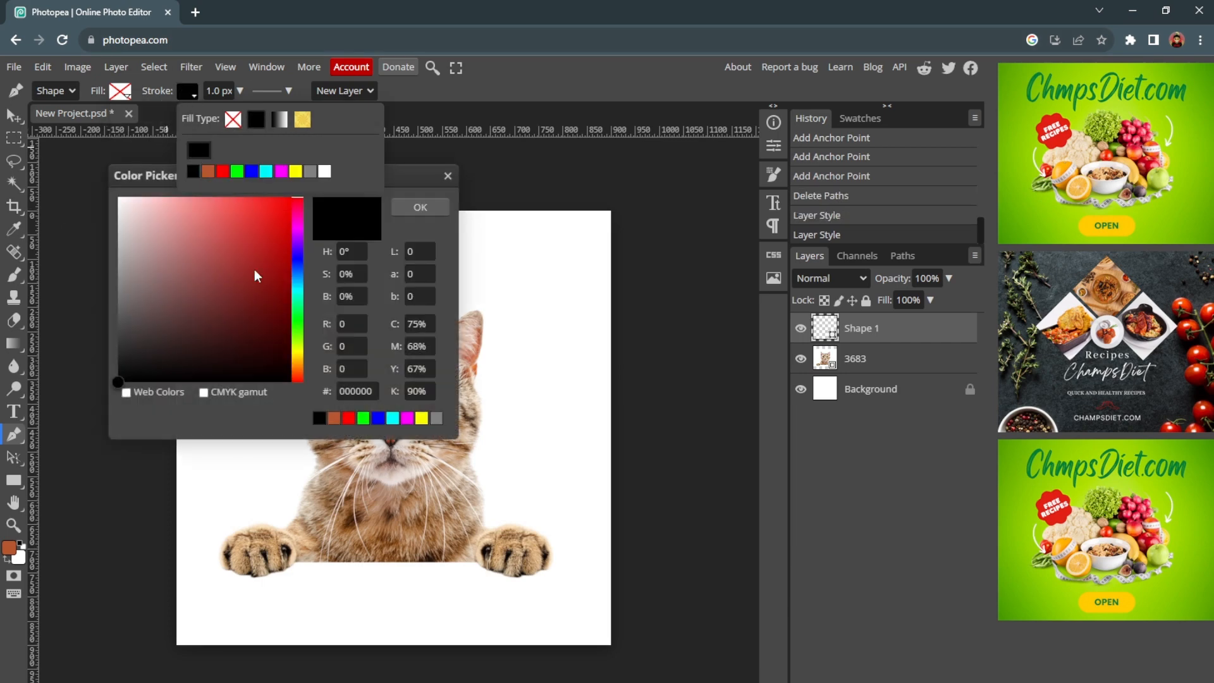
pyautogui.moveTo(257, 272)
pyautogui.mouseDown()
pyautogui.moveTo(207, 291)
pyautogui.moveTo(152, 367)
pyautogui.moveTo(120, 380)
pyautogui.mouseUp()
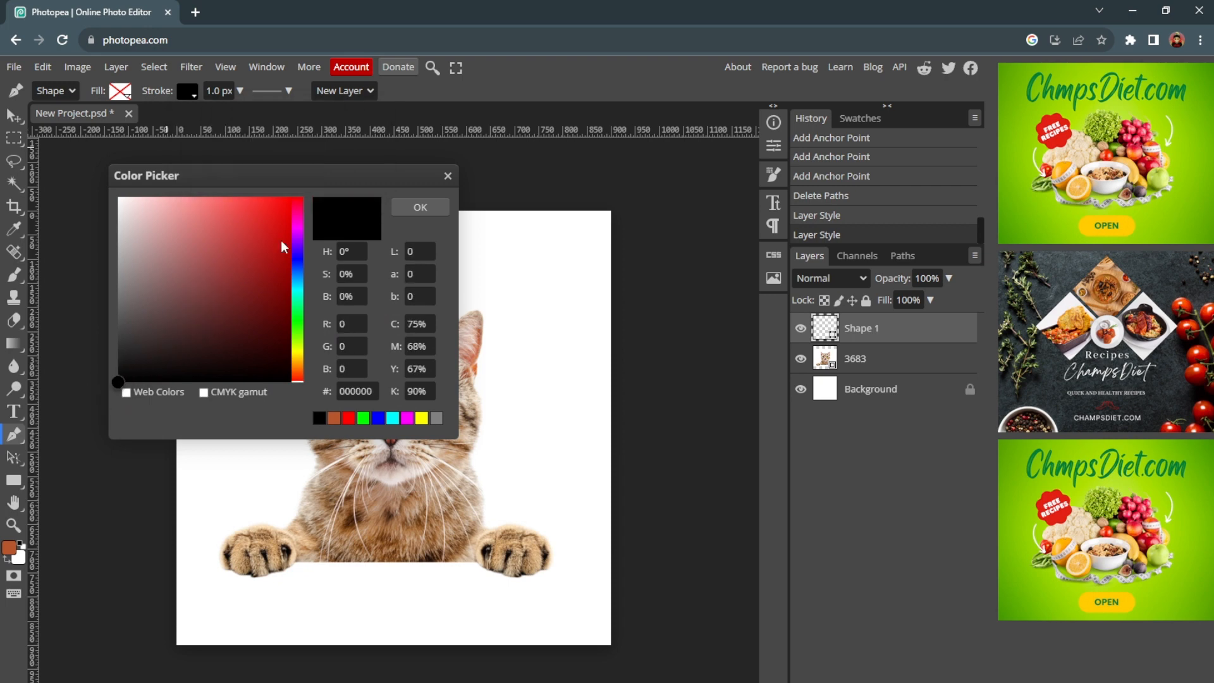
pyautogui.click(417, 207)
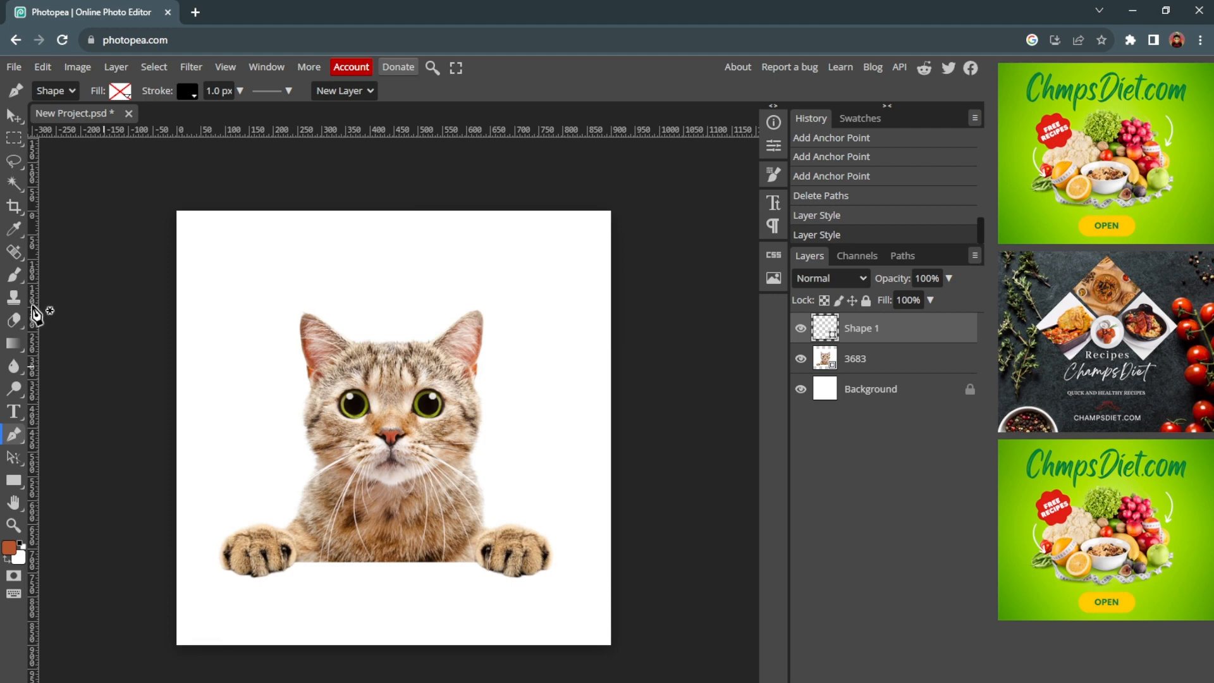
# Add a vertical guide at about 440 px, running through the middle of the cat's nose
pyautogui.moveTo(35, 313); pyautogui.dragTo(400, 324)
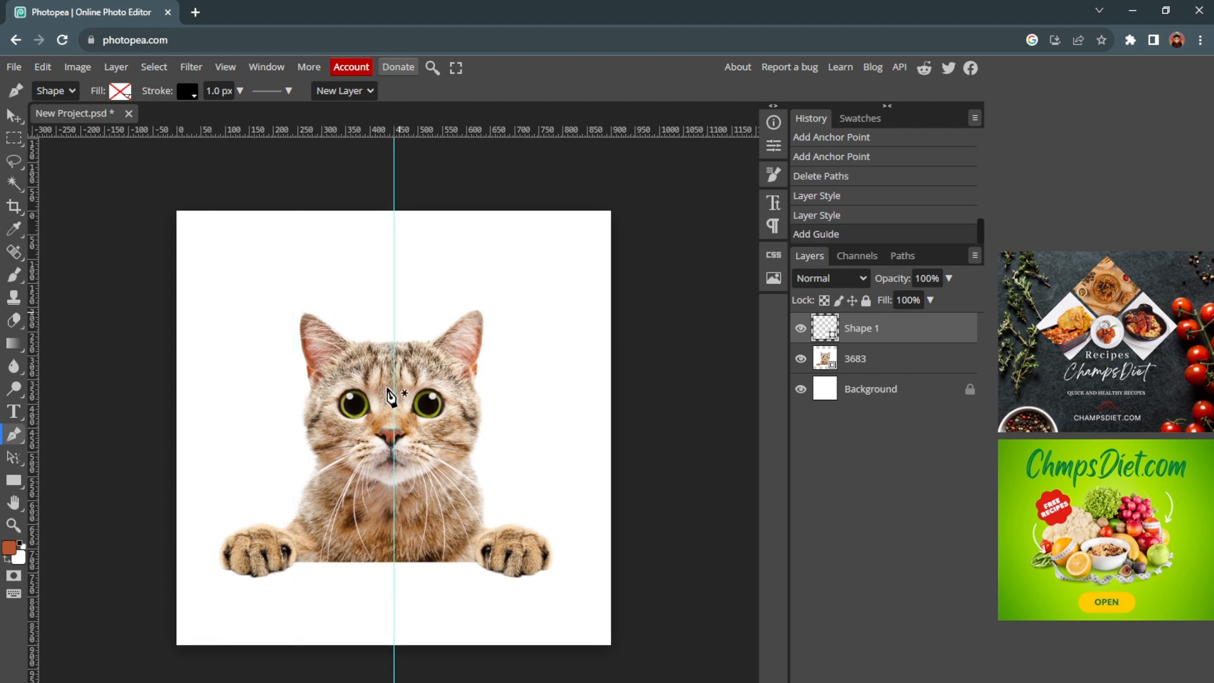
pyautogui.press('v')
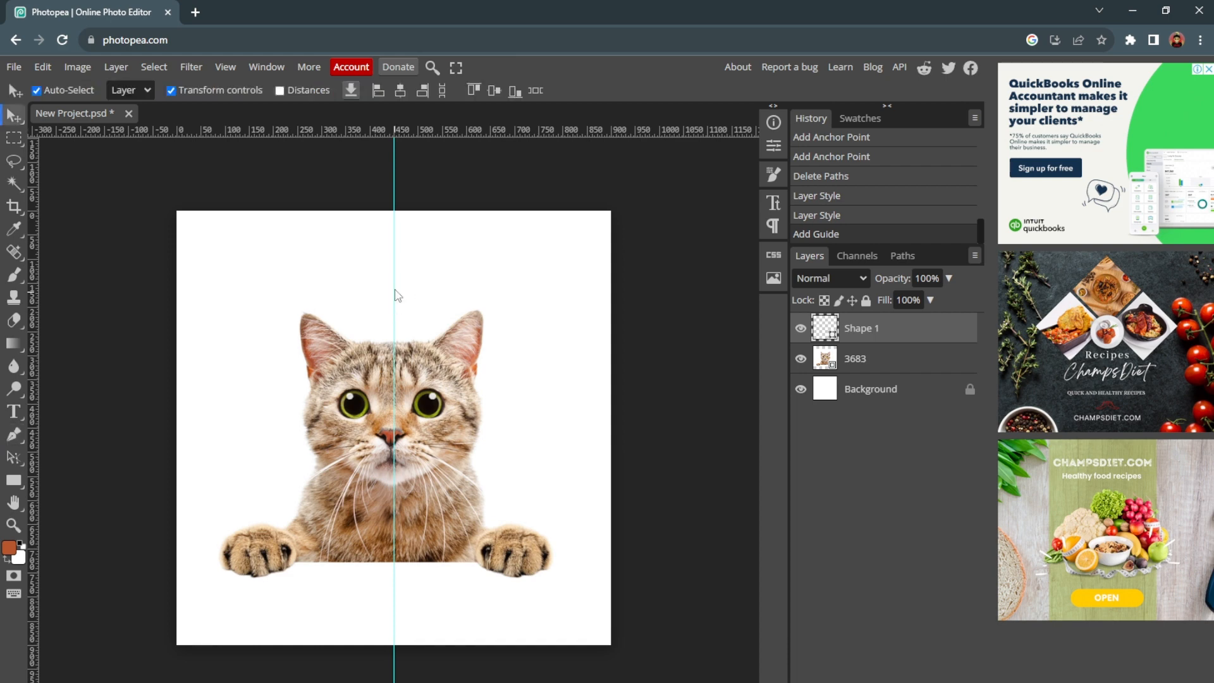
pyautogui.moveTo(394, 289); pyautogui.dragTo(389, 289)
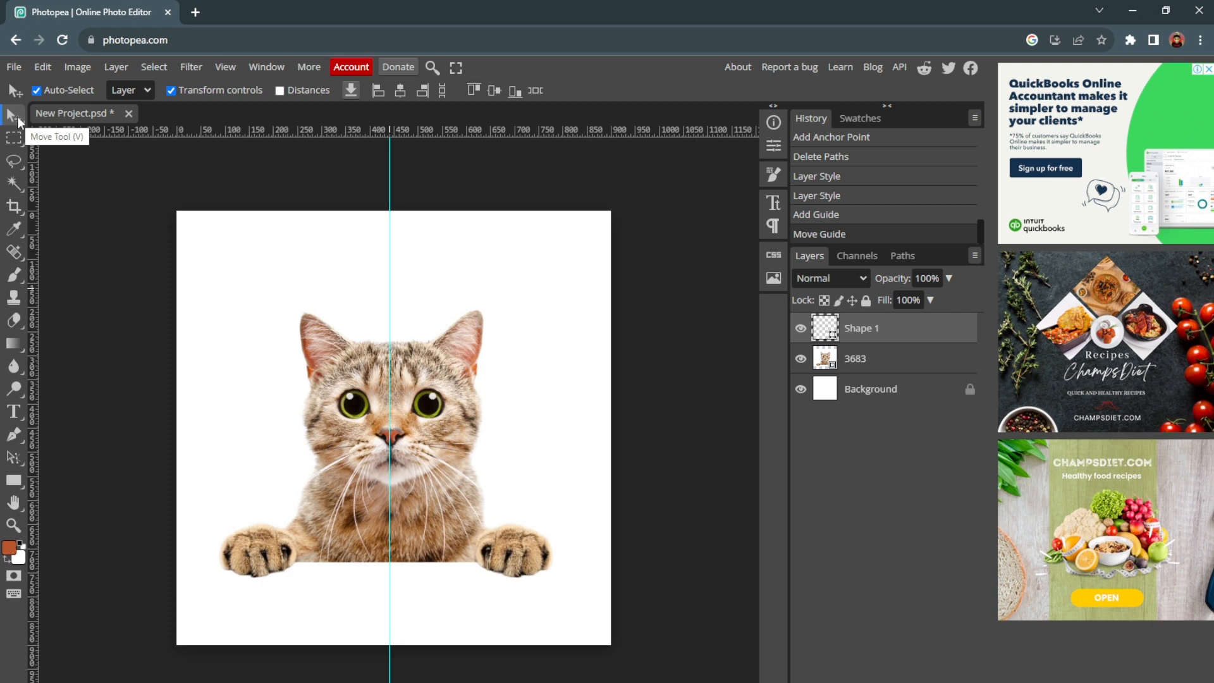
# Examine the cat's face up close, magnifying the eye to the left of the guide with the Zoom tool
pyautogui.scroll(3, 335, 427)
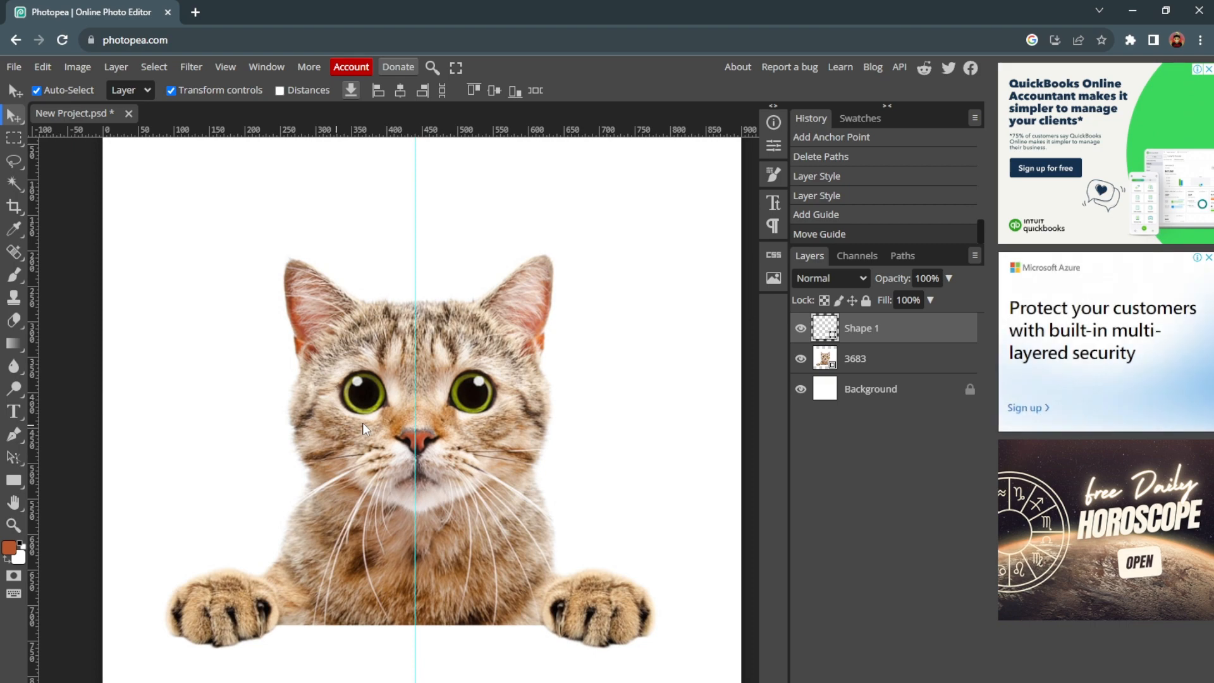
pyautogui.scroll(3, 400, 449)
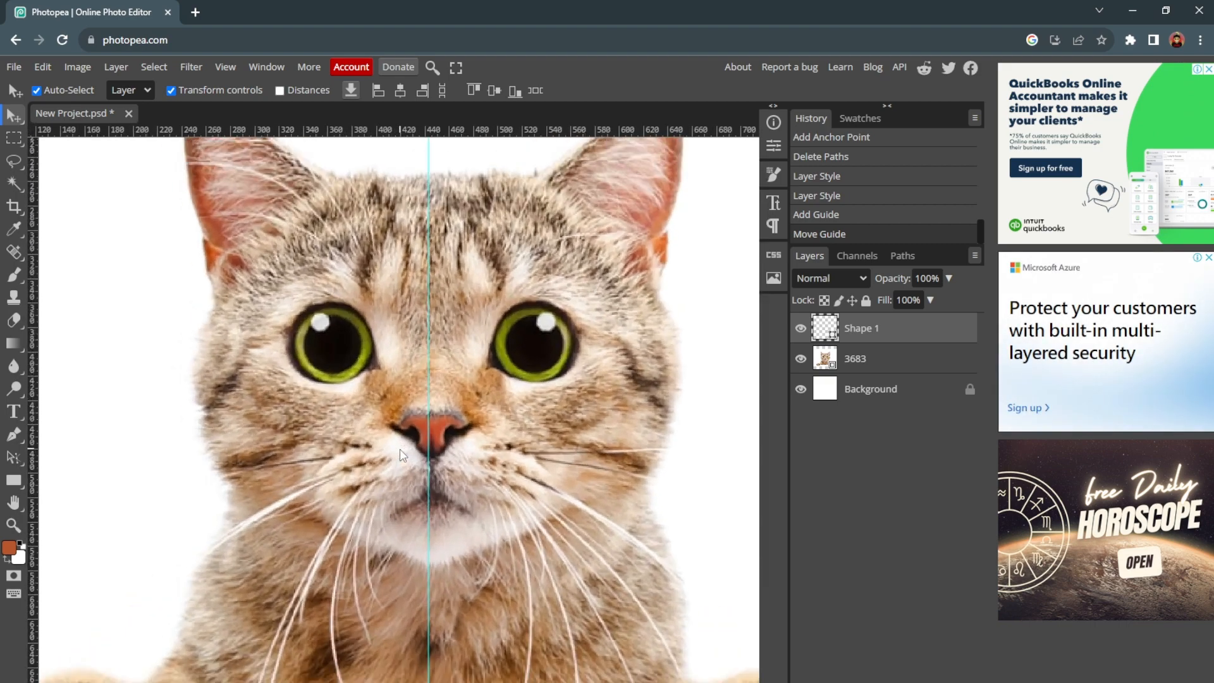
pyautogui.scroll(-2, 400, 448)
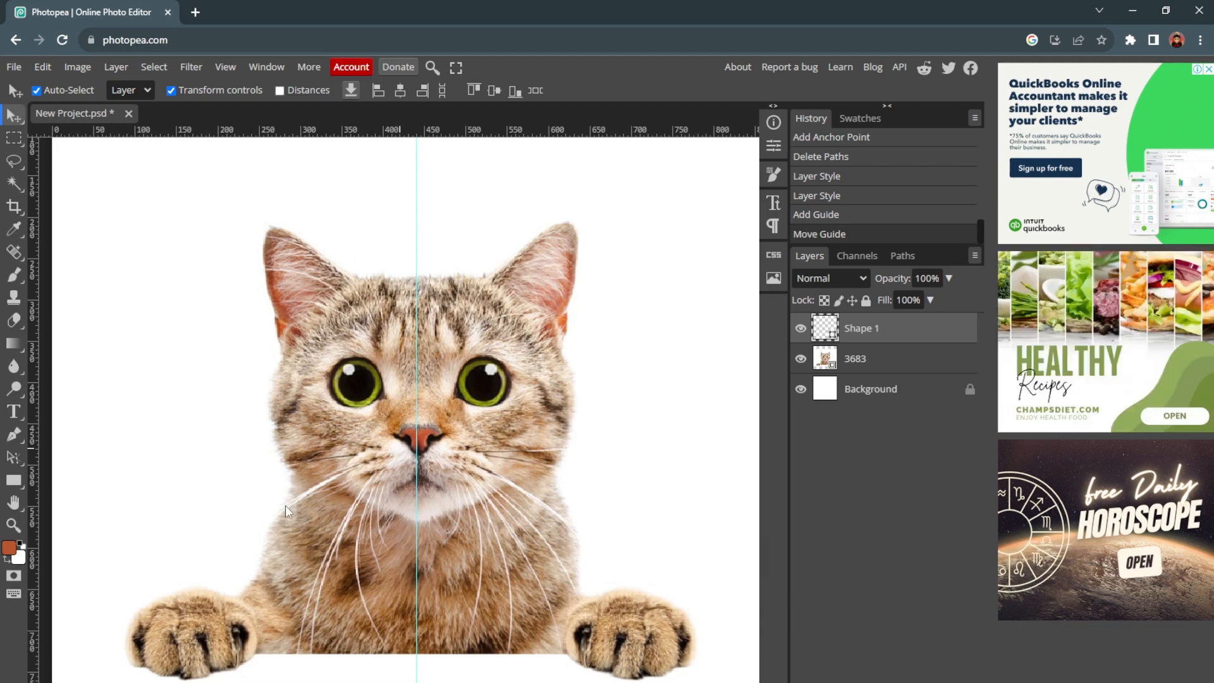
pyautogui.click(12, 525)
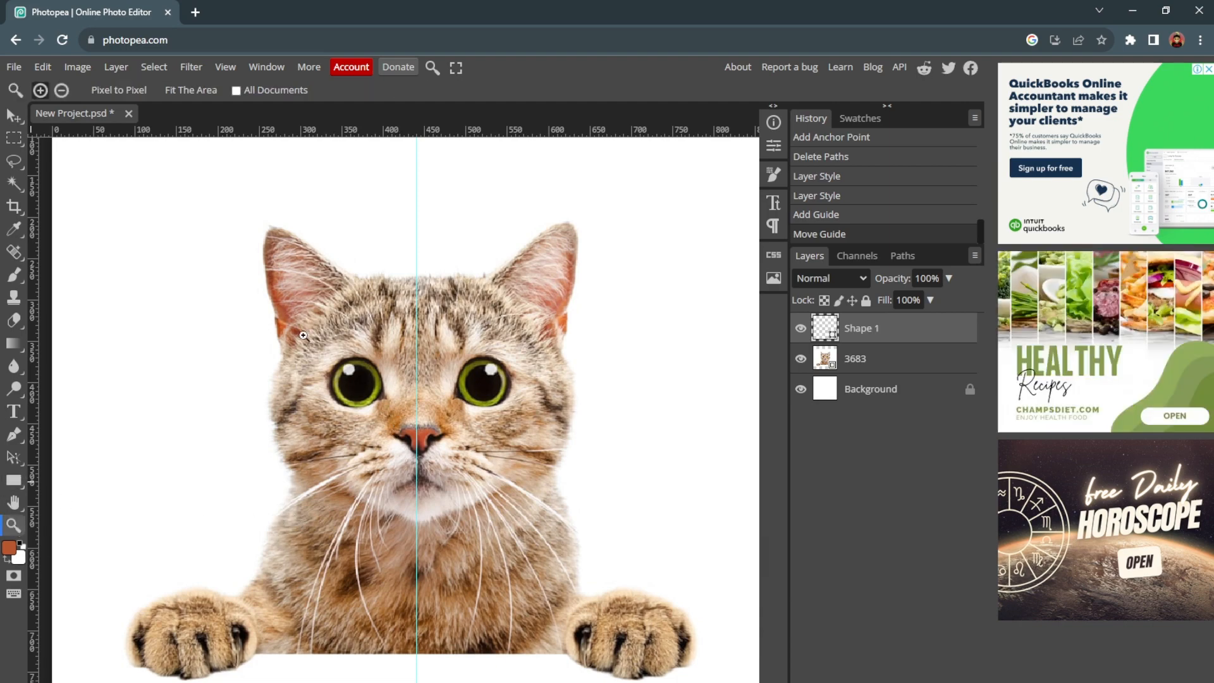
pyautogui.click(357, 374)
pyautogui.click(378, 381)
pyautogui.click(379, 382)
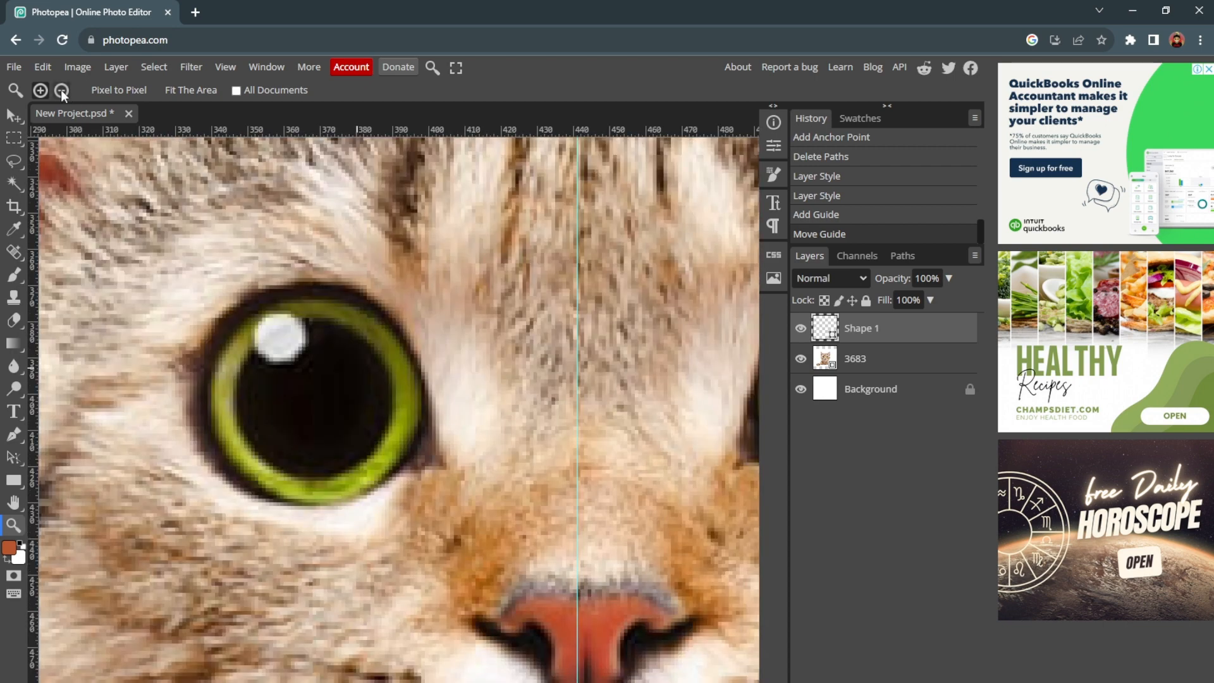
# Zoom out from the cat's eye with the Zoom tool until the whole canvas is in view
pyautogui.click(61, 93)
pyautogui.click(299, 354)
pyautogui.click(306, 358)
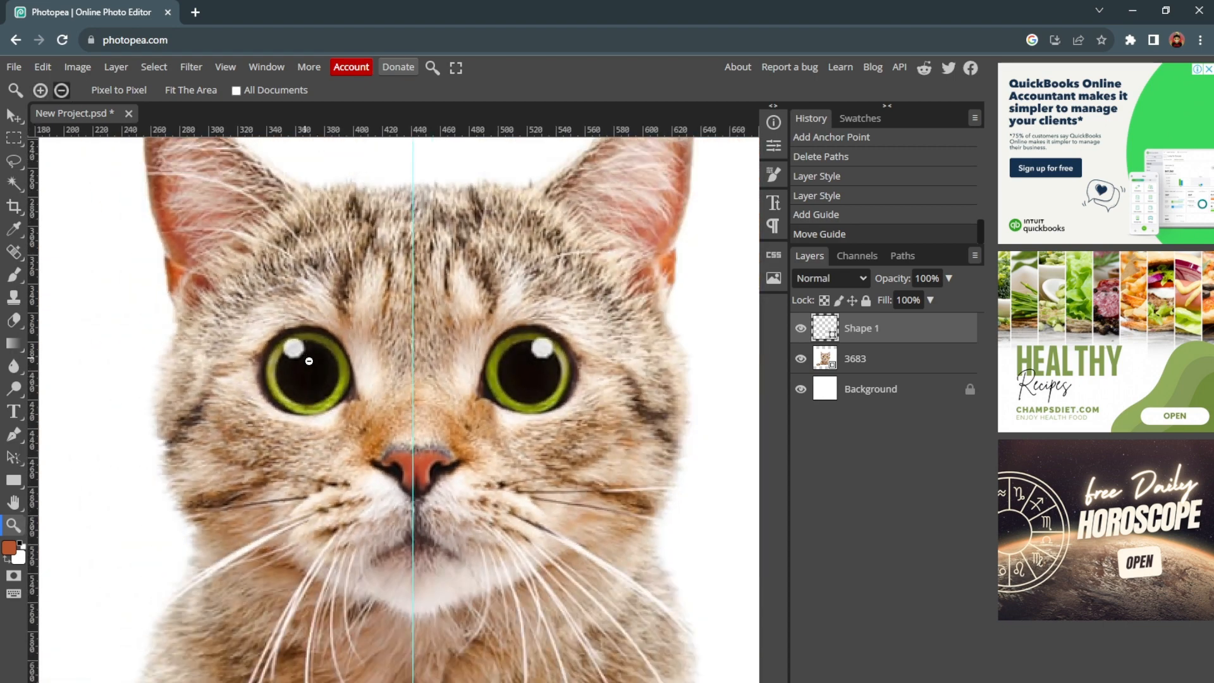
pyautogui.click(309, 358)
pyautogui.click(313, 361)
pyautogui.click(315, 361)
# Magnify the cat's eye again with the Zoom tool, then zoom out to view its whole face
pyautogui.click(41, 90)
pyautogui.click(258, 352)
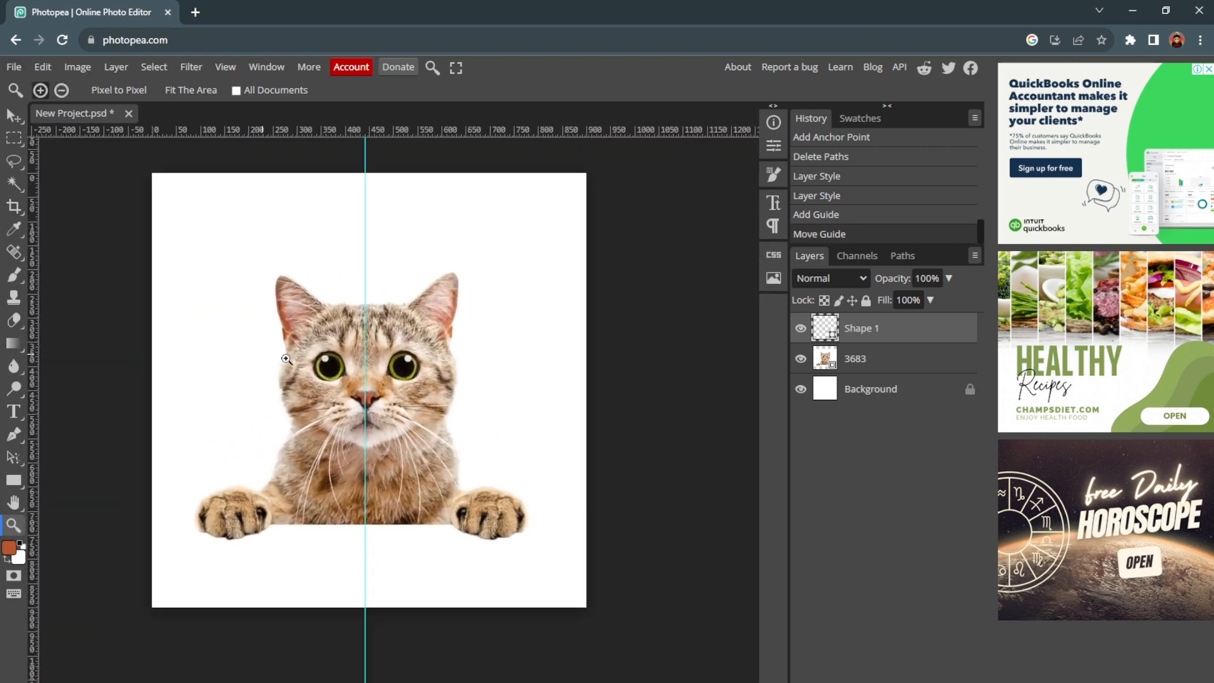
pyautogui.click(291, 356)
pyautogui.click(323, 356)
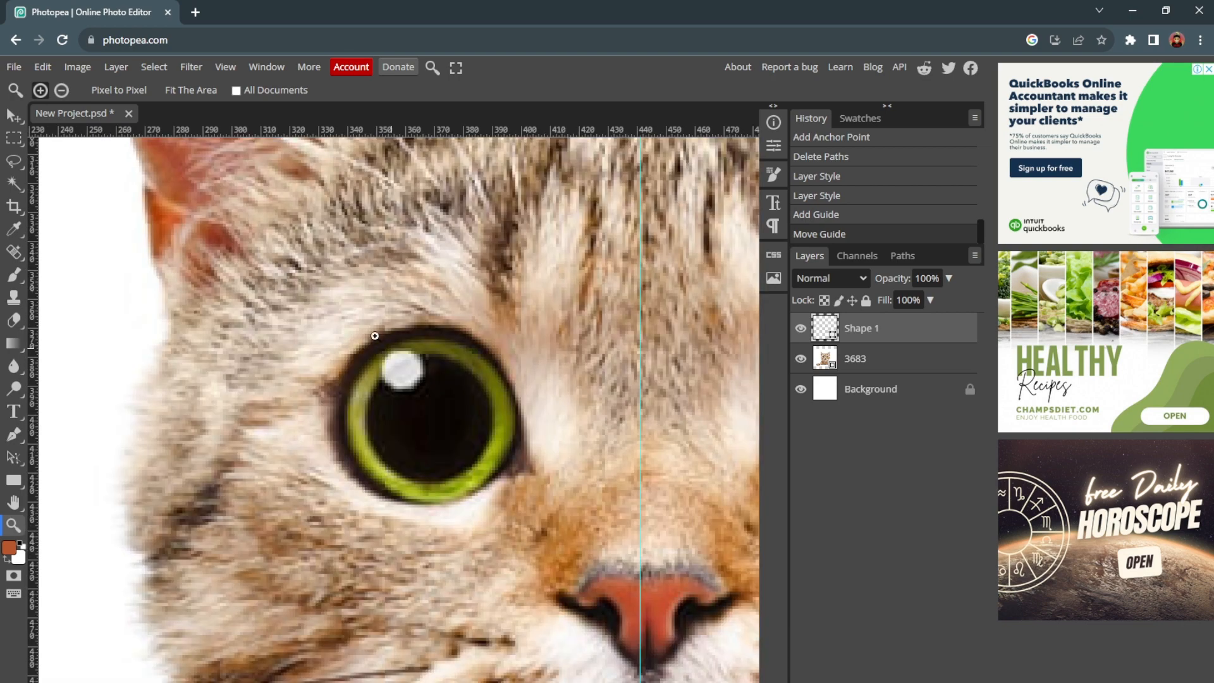
pyautogui.click(61, 90)
pyautogui.click(357, 264)
pyautogui.click(241, 274)
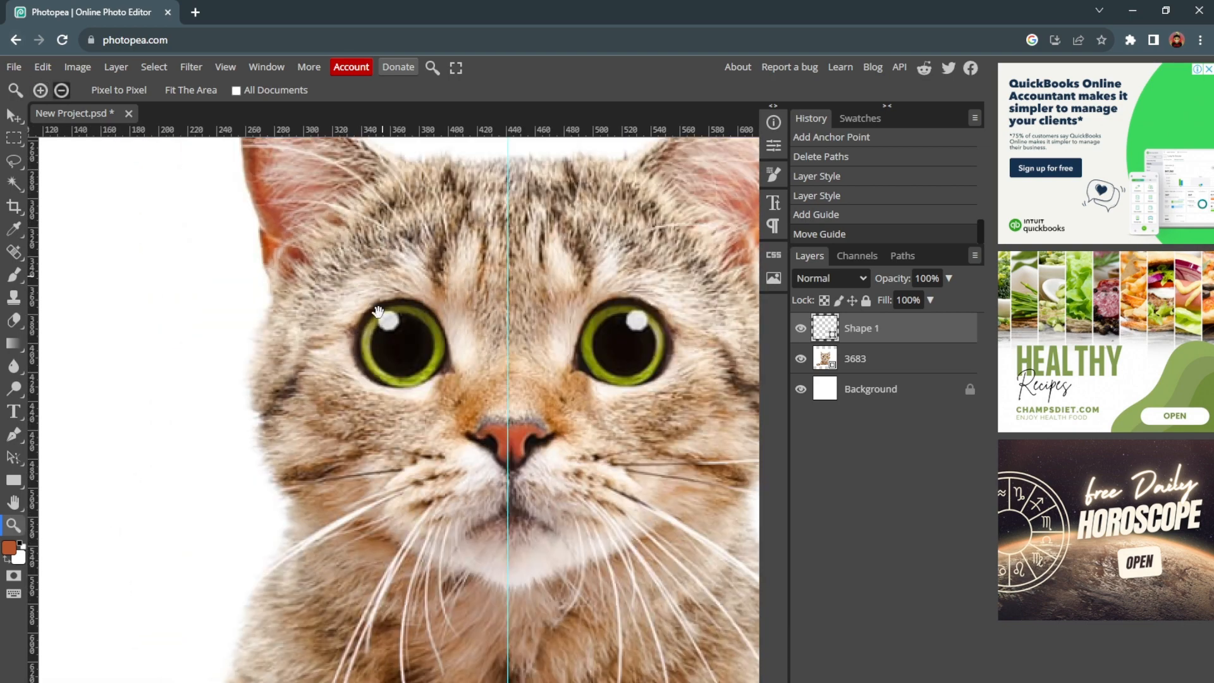
# Pan around the cat's face, zoom out to the full cat and move the view above the canvas with the Hand tool
pyautogui.moveTo(384, 309); pyautogui.dragTo(362, 500)
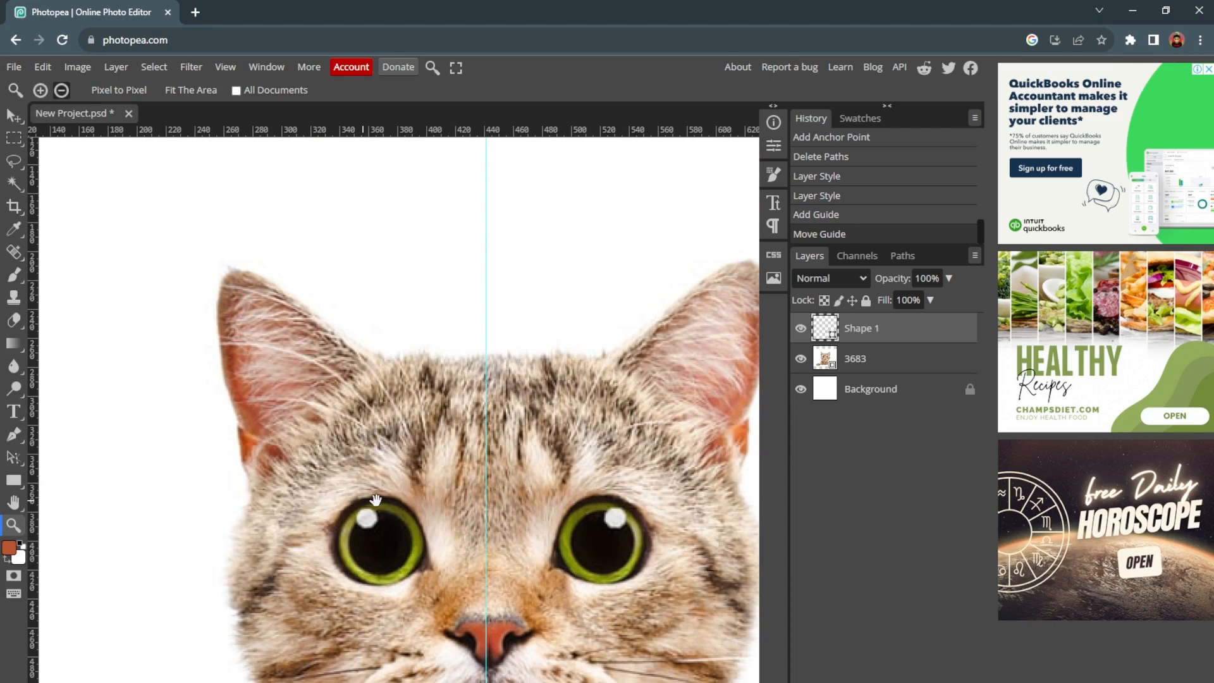
pyautogui.moveTo(375, 500); pyautogui.dragTo(387, 417)
pyautogui.doubleClick(304, 350)
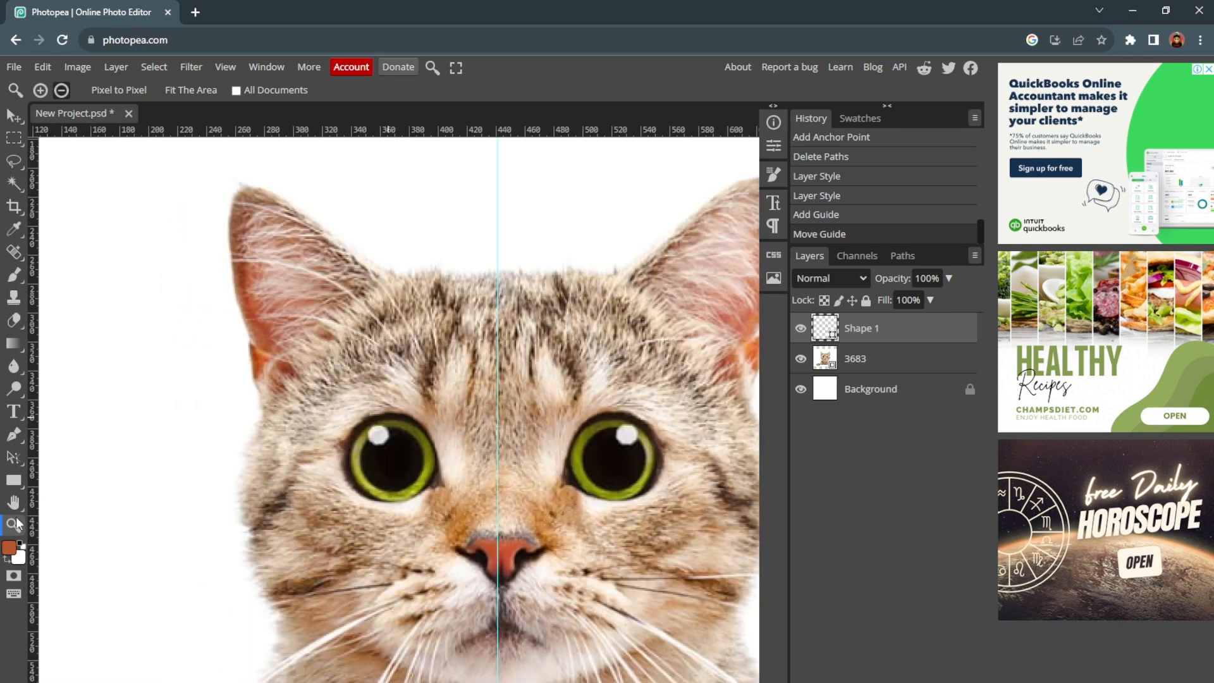
pyautogui.click(14, 504)
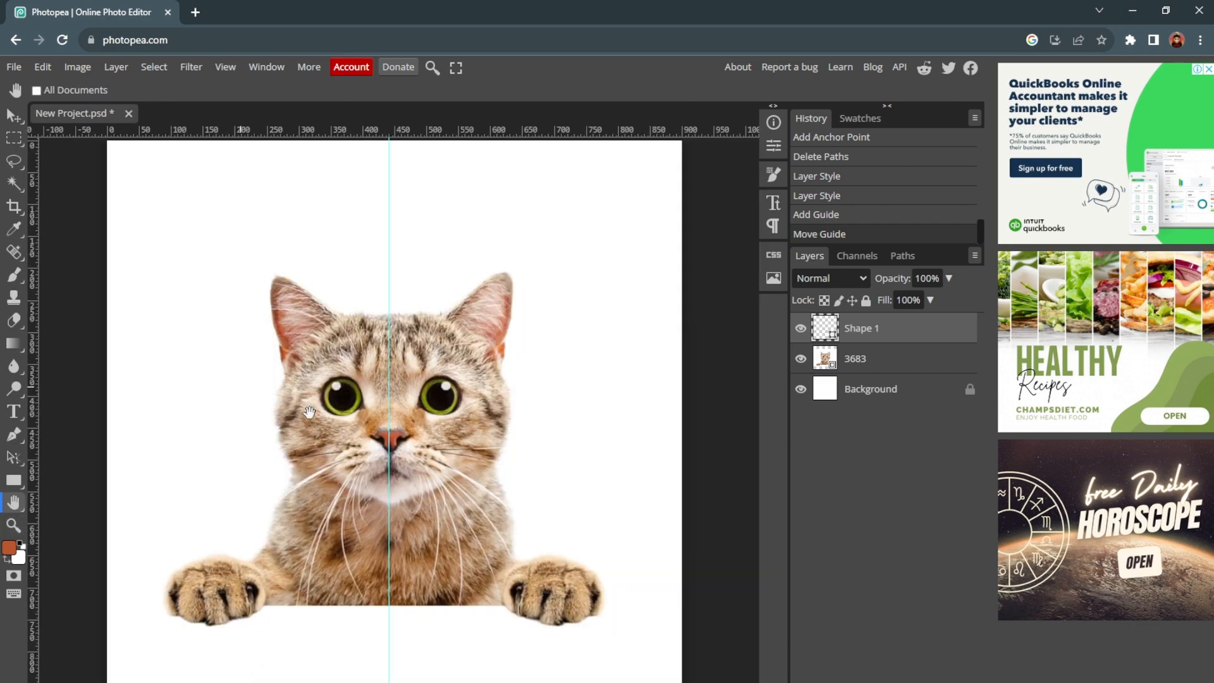
pyautogui.scroll(5, 310, 412)
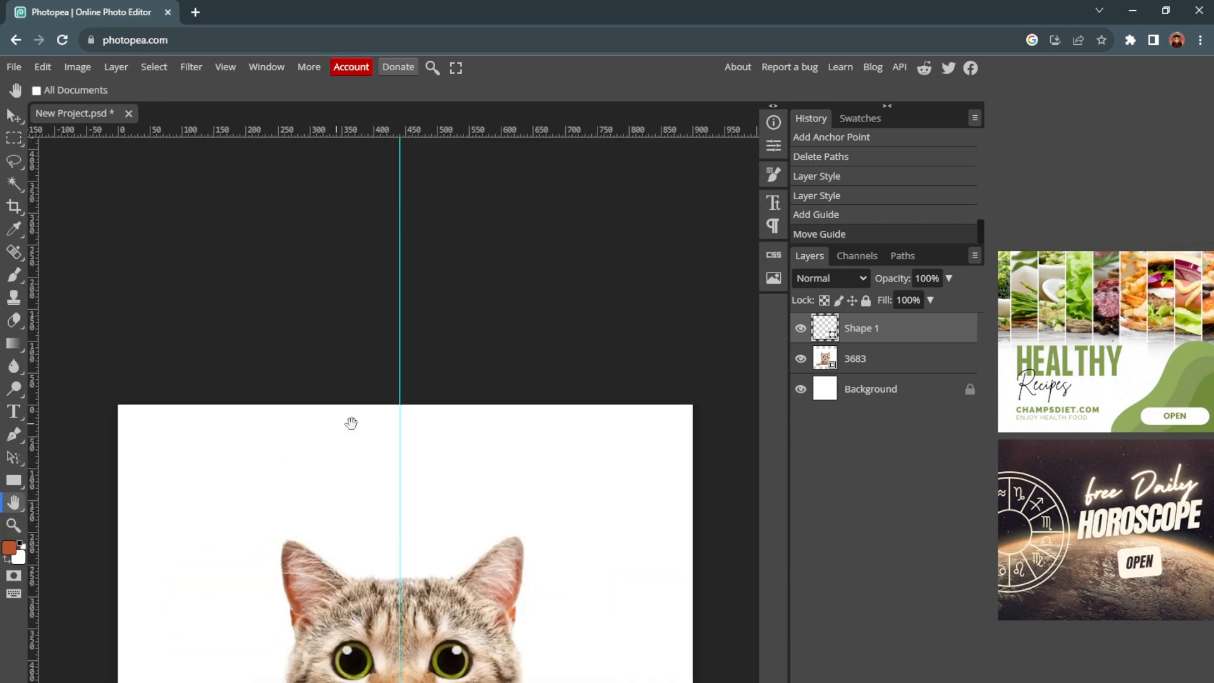
# Zoom and pan between the area above the cat, the whole canvas and a close-up of its face
pyautogui.scroll(2, 347, 424)
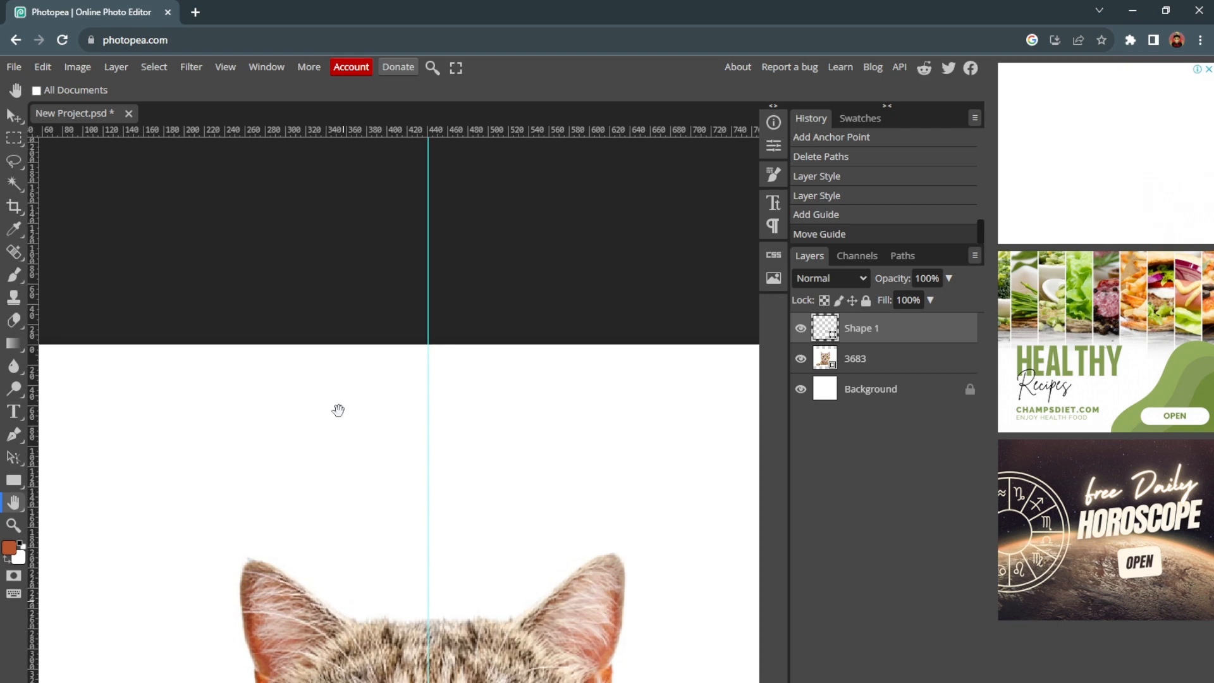
pyautogui.scroll(-7, 339, 410)
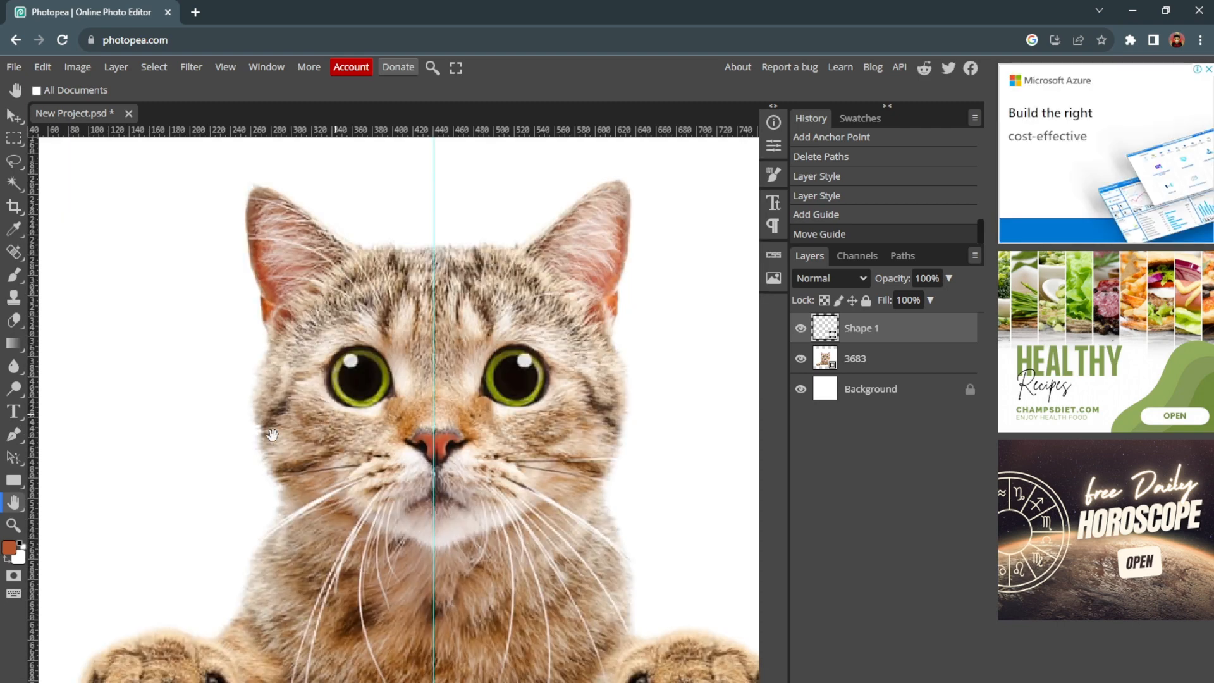
pyautogui.scroll(-2, 286, 418)
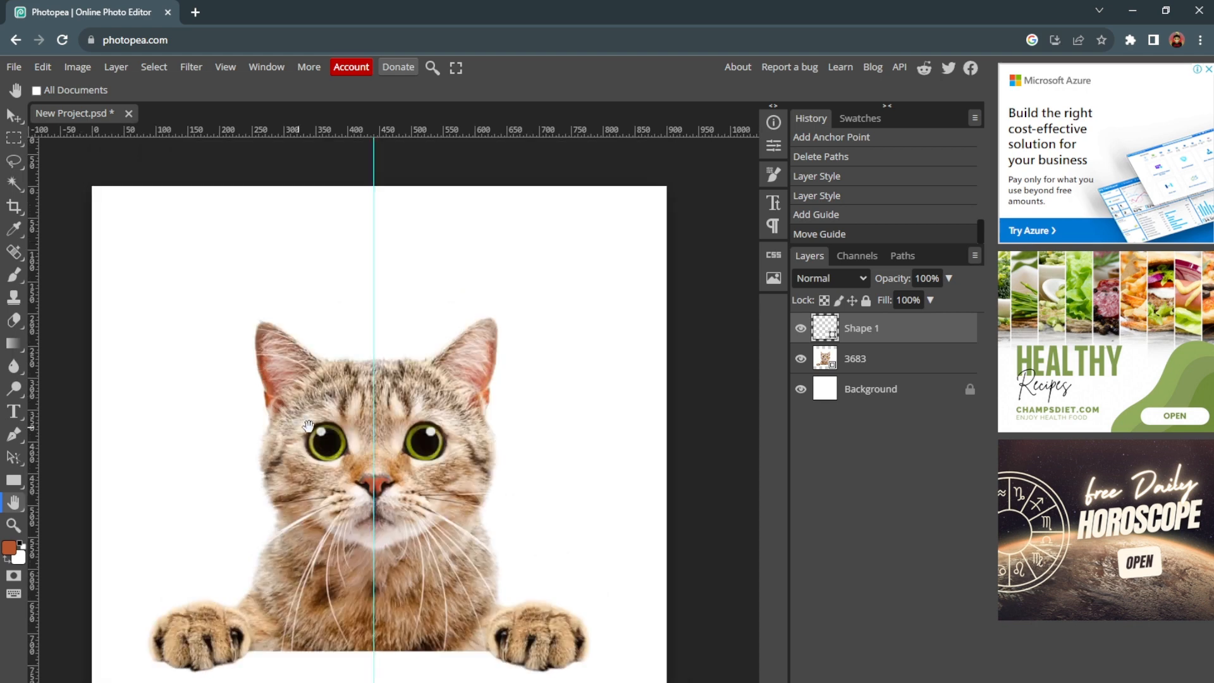
pyautogui.scroll(3, 313, 426)
pyautogui.scroll(1, 312, 427)
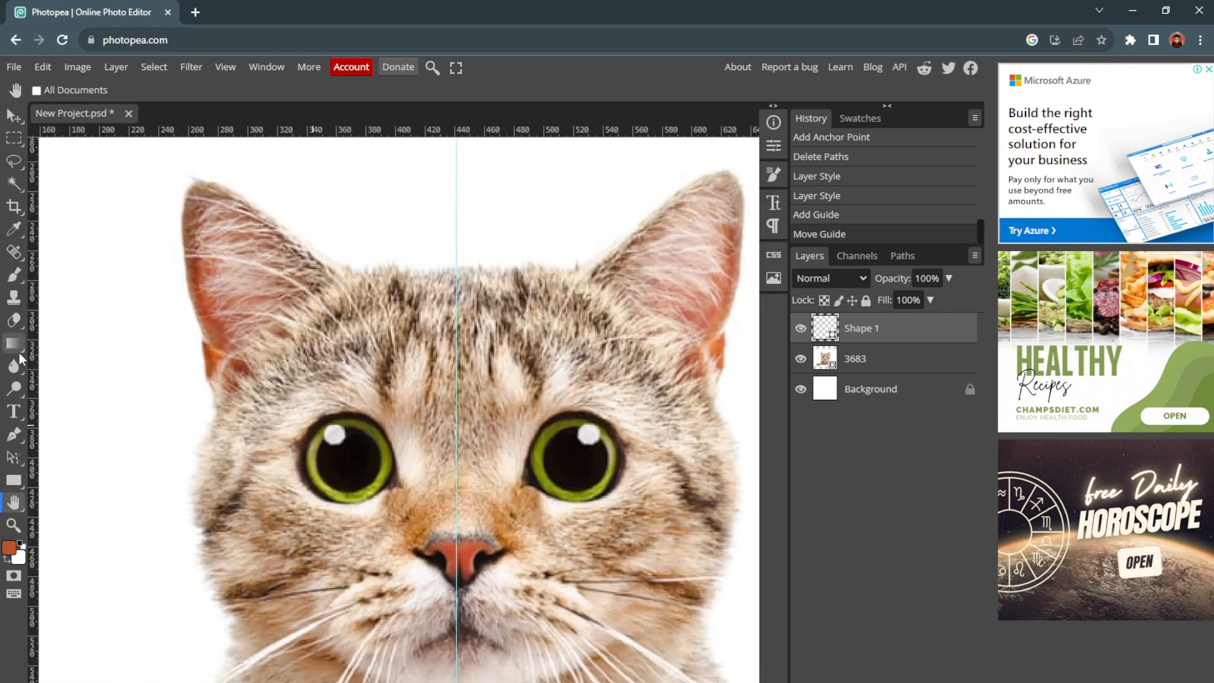
# Trace the top of the cat's head with the Pen tool, curving from the guide to the inner base of the ear on its left
pyautogui.click(13, 436)
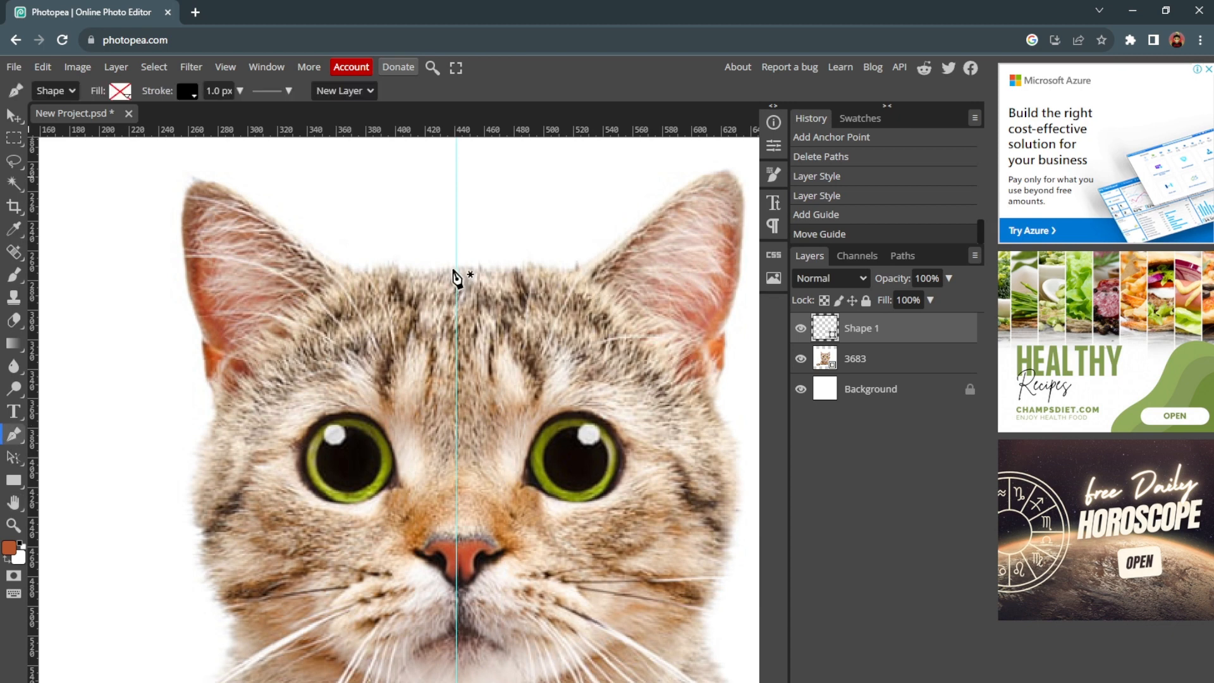
pyautogui.click(456, 268)
pyautogui.click(279, 328)
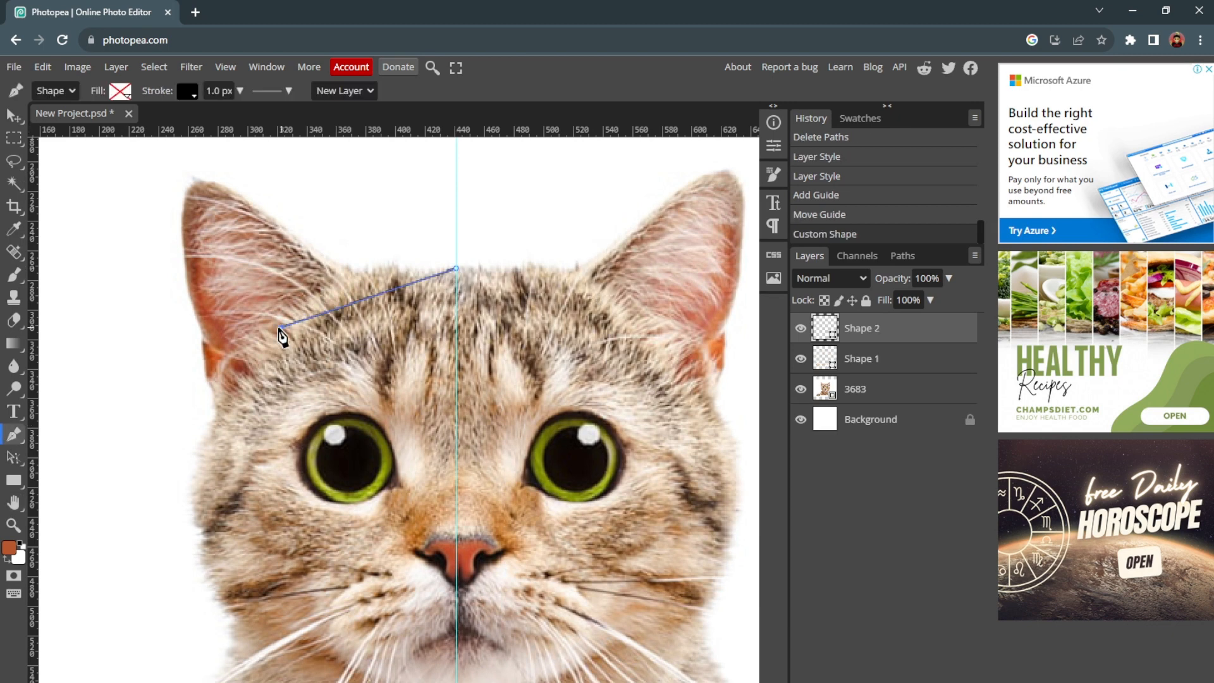
pyautogui.moveTo(278, 328); pyautogui.dragTo(229, 396)
pyautogui.press('Escape')
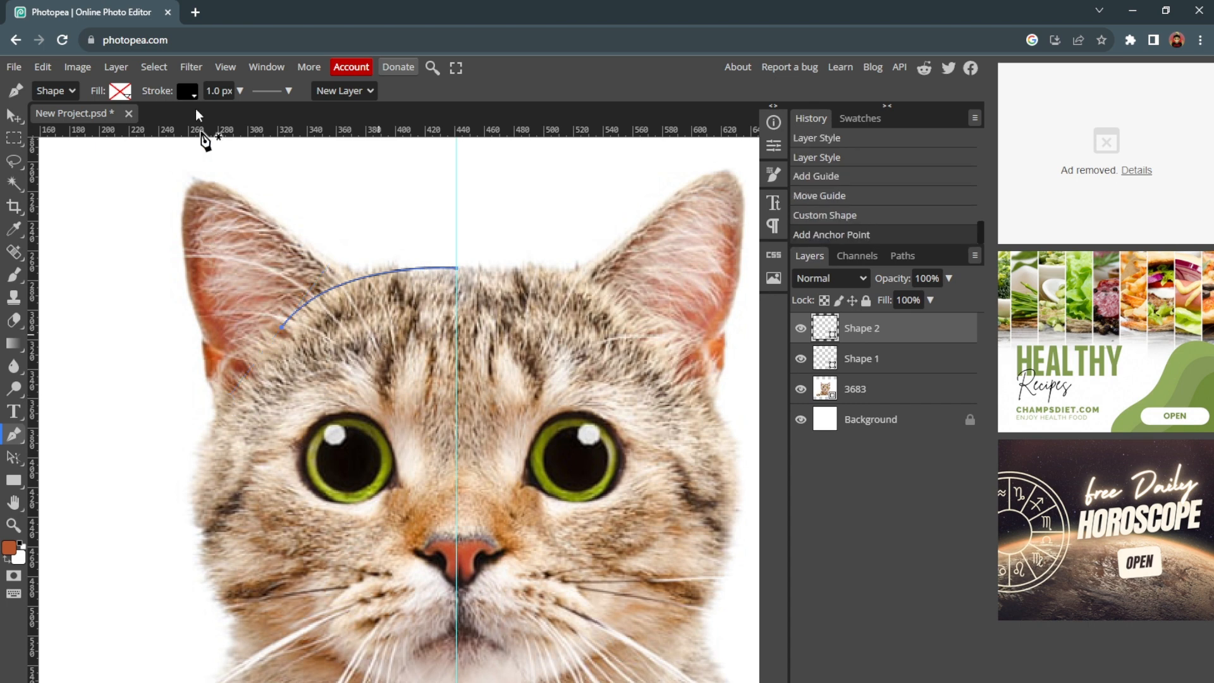
# Set the stroke width of the head curve to 5 px
pyautogui.click(221, 93)
pyautogui.moveTo(213, 93); pyautogui.dragTo(197, 92)
pyautogui.write('5')
pyautogui.press('Return')
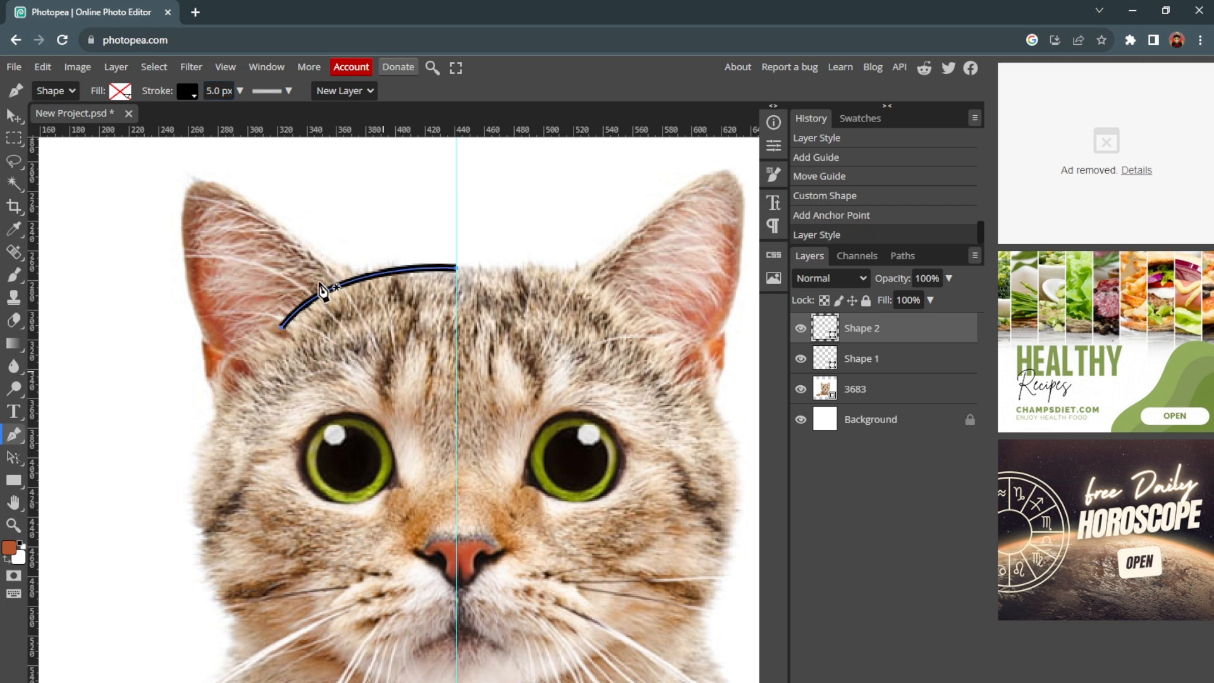
# Try to start the ear outline from the head curve with the Pen tool
pyautogui.click(367, 273)
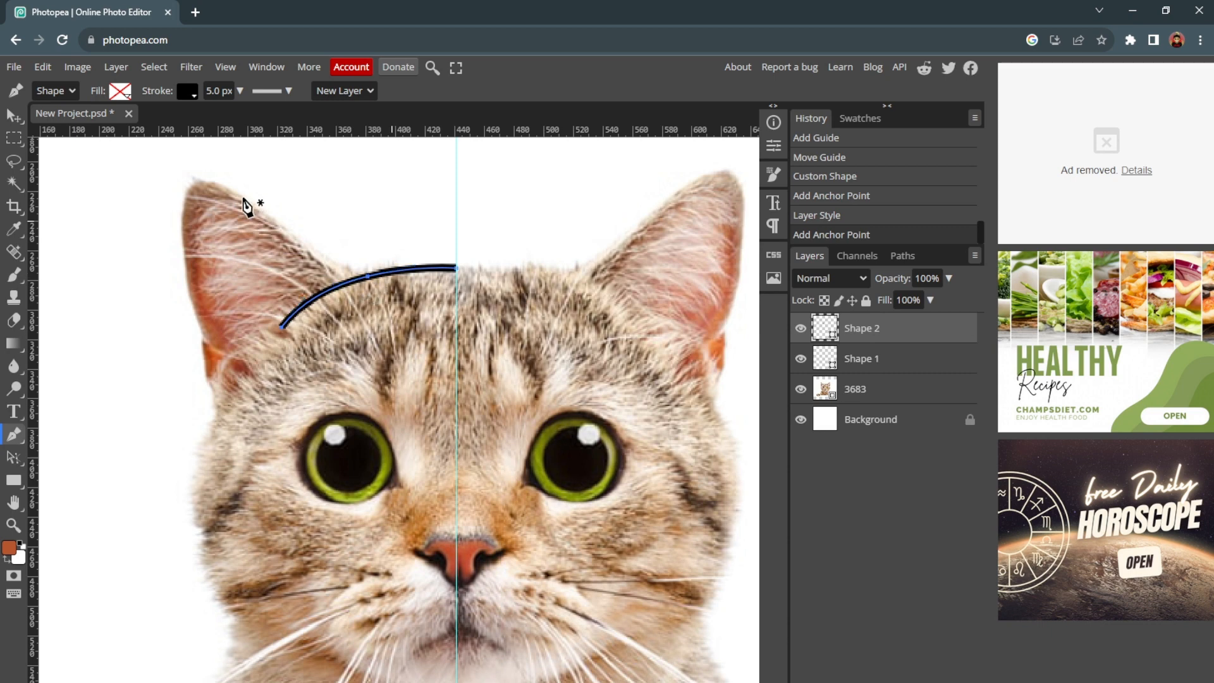
pyautogui.moveTo(245, 199); pyautogui.dragTo(206, 172)
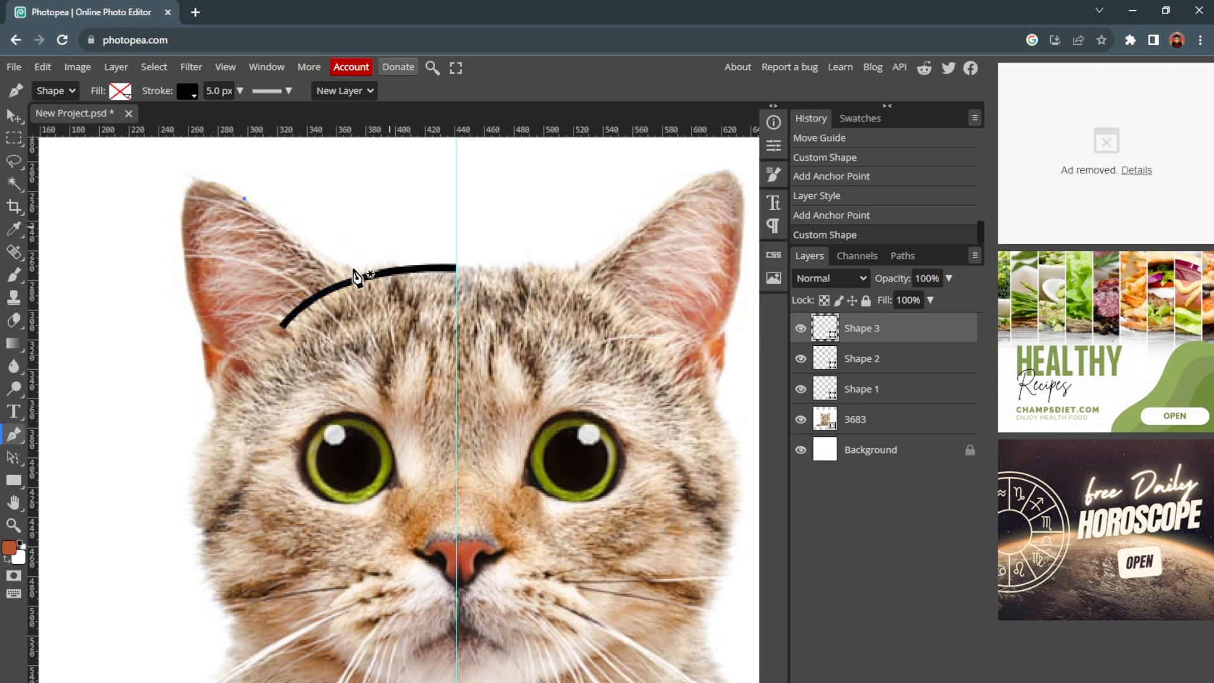
pyautogui.click(370, 236)
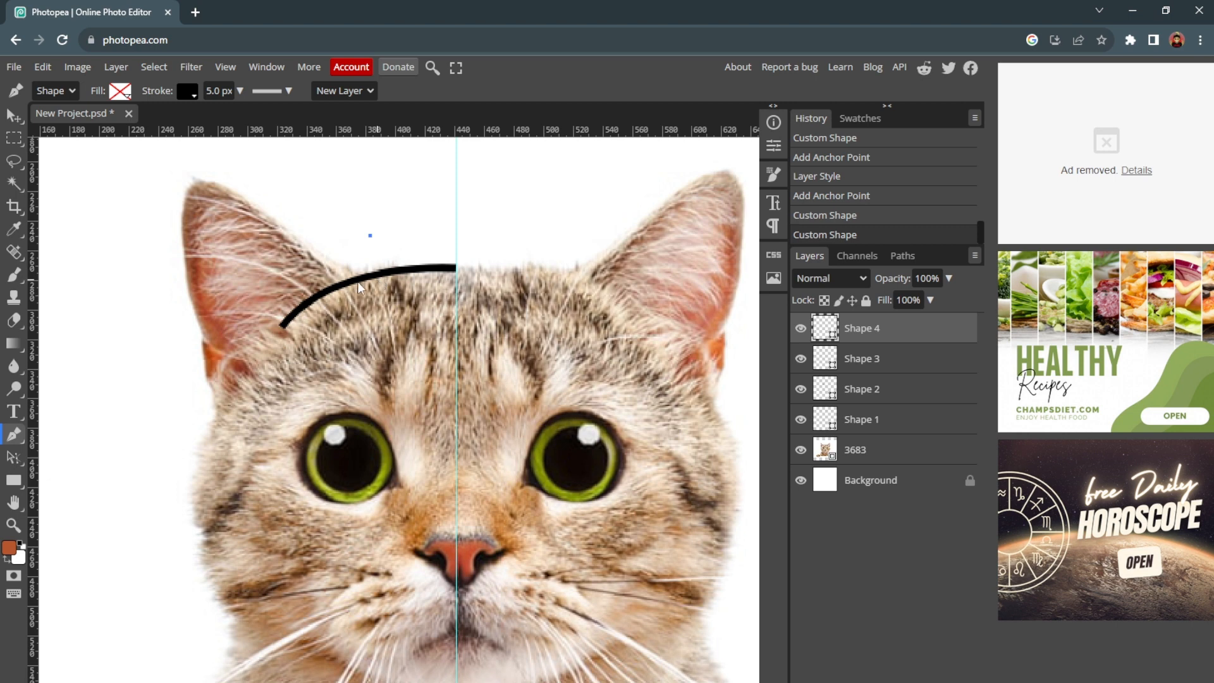
# Trace the ear left of the guide with the Pen tool, from the head curve around its tip to its outer base
pyautogui.click(365, 282)
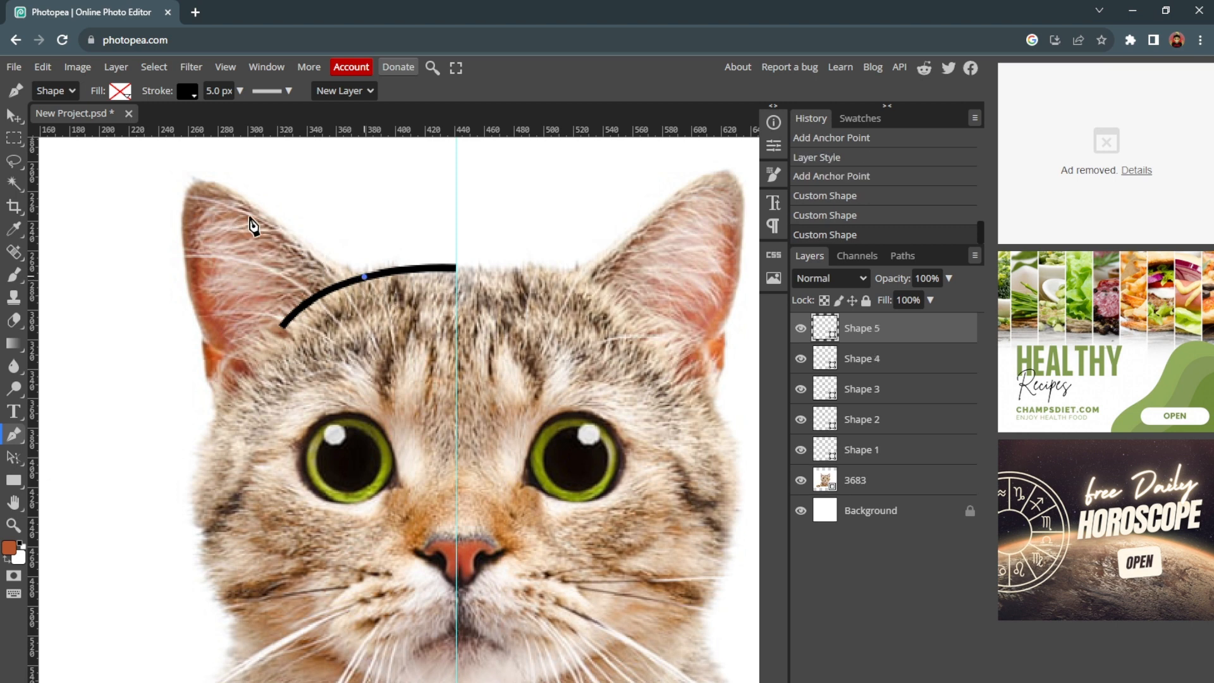
pyautogui.moveTo(260, 207); pyautogui.dragTo(185, 239)
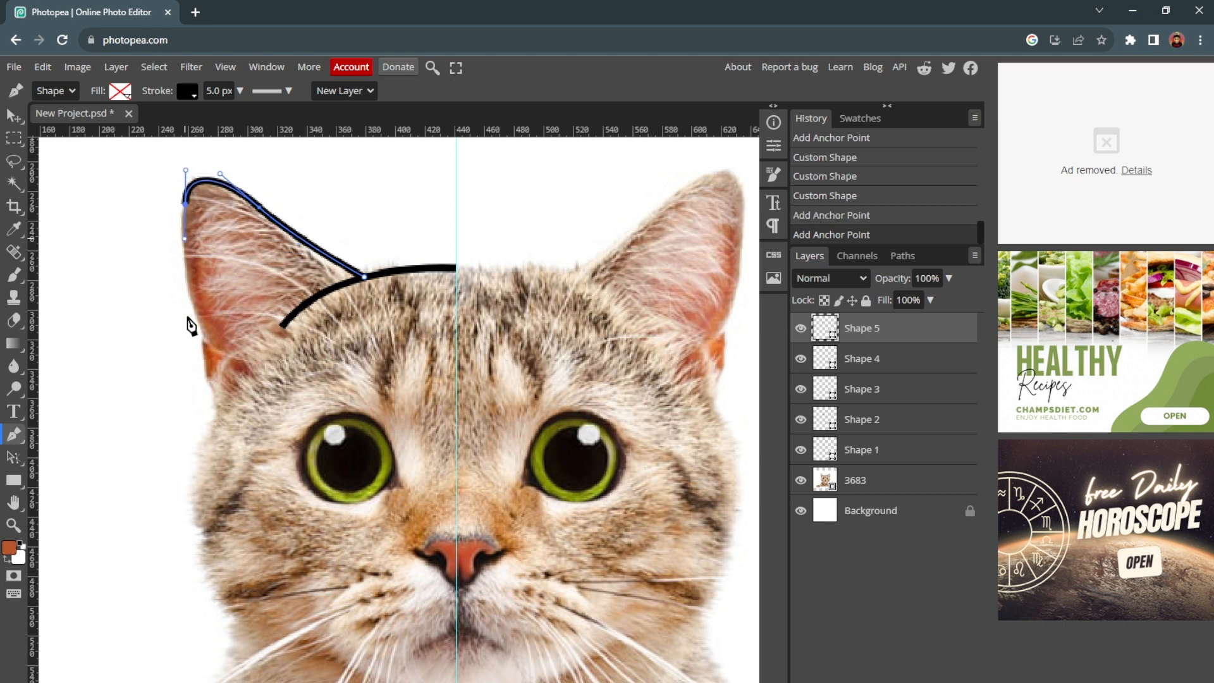
pyautogui.moveTo(238, 355); pyautogui.dragTo(291, 382)
pyautogui.press('Escape')
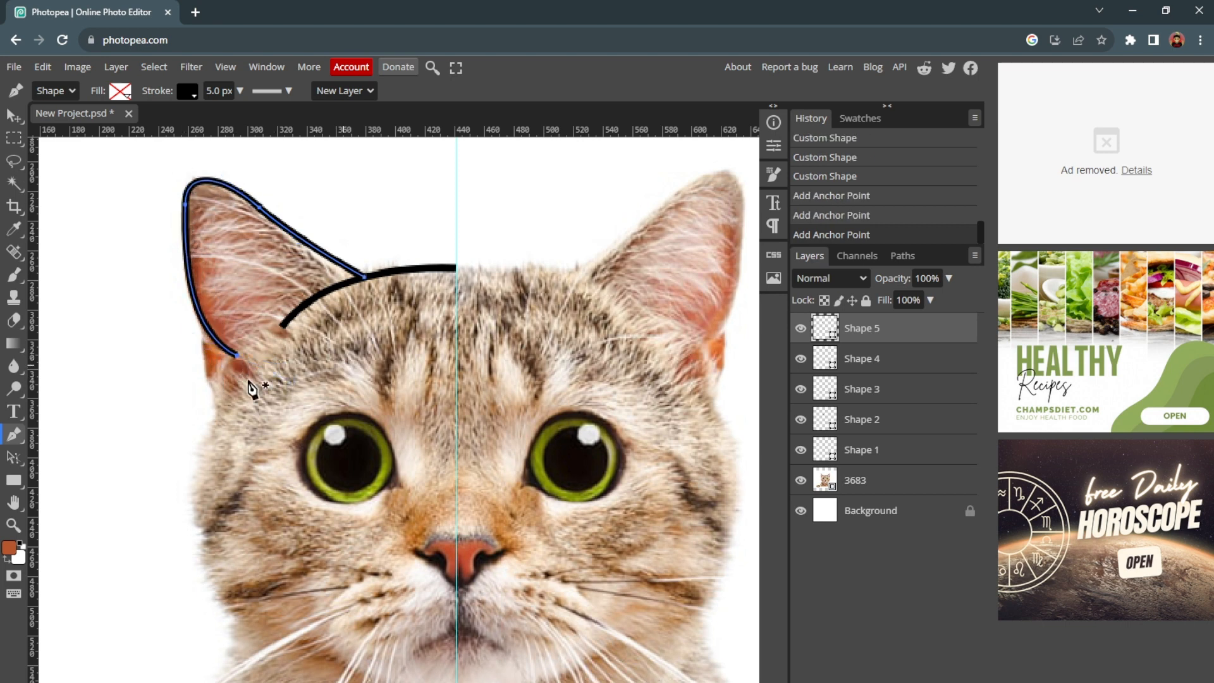
# Add an anchor point low on the ear outline's outer edge and undo its deletion
pyautogui.click(204, 325)
pyautogui.click(203, 325)
pyautogui.hotkey('ctrl', 'z')
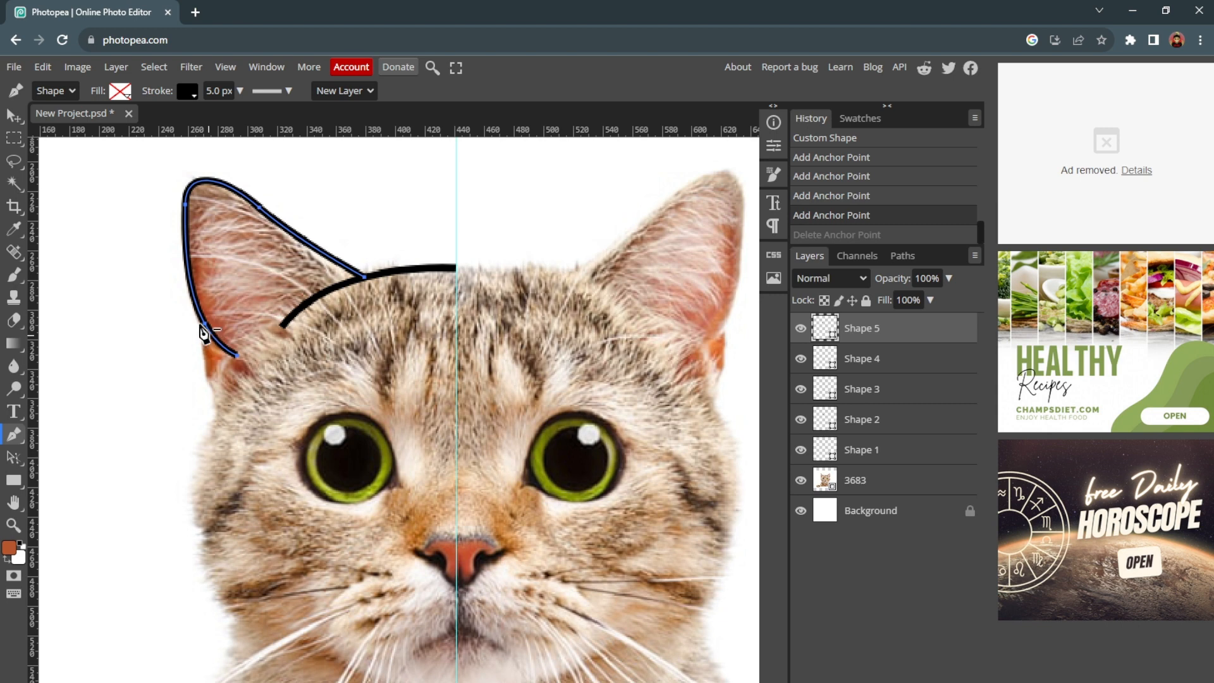
pyautogui.hotkey('ctrl', 'shift', 'z')
pyautogui.hotkey('ctrl', 'z')
# Trace the small fold at the ear's outer base with a short Pen tool curve
pyautogui.click(239, 388)
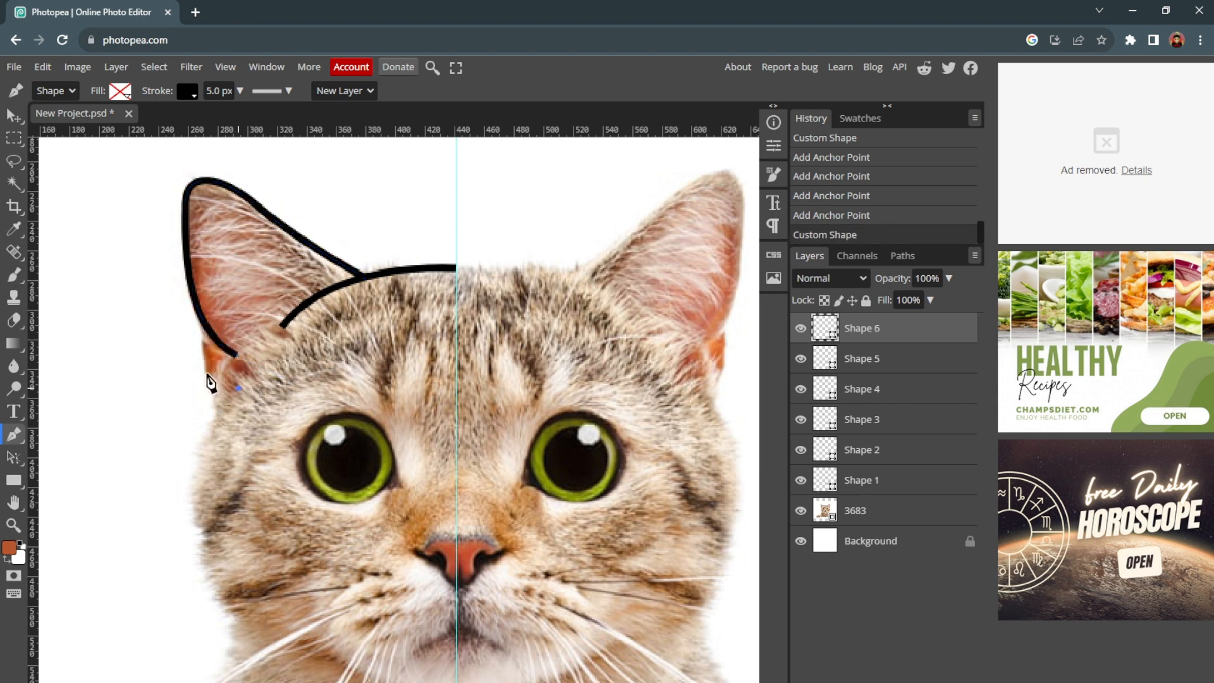
pyautogui.click(203, 321)
pyautogui.moveTo(217, 400); pyautogui.dragTo(240, 428)
pyautogui.press('Escape')
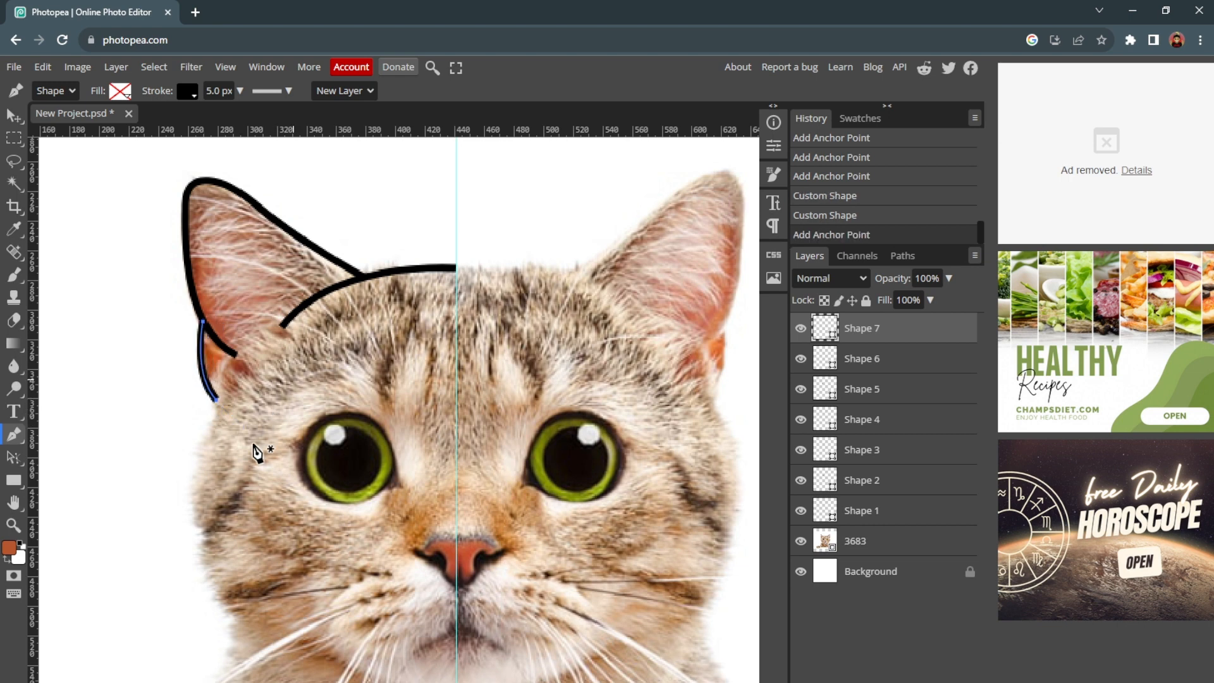
# Trace the cheek outline with the Pen tool from below the ear around to the underside of the jaw
pyautogui.click(253, 437)
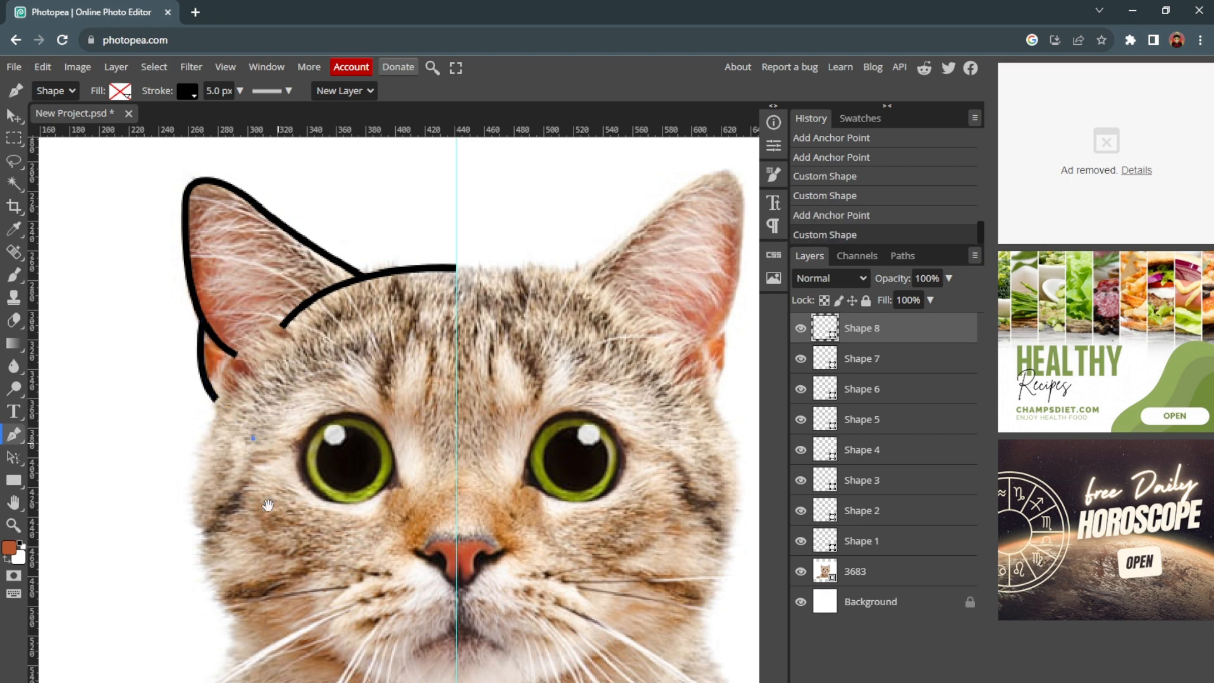
pyautogui.scroll(-3, 278, 444)
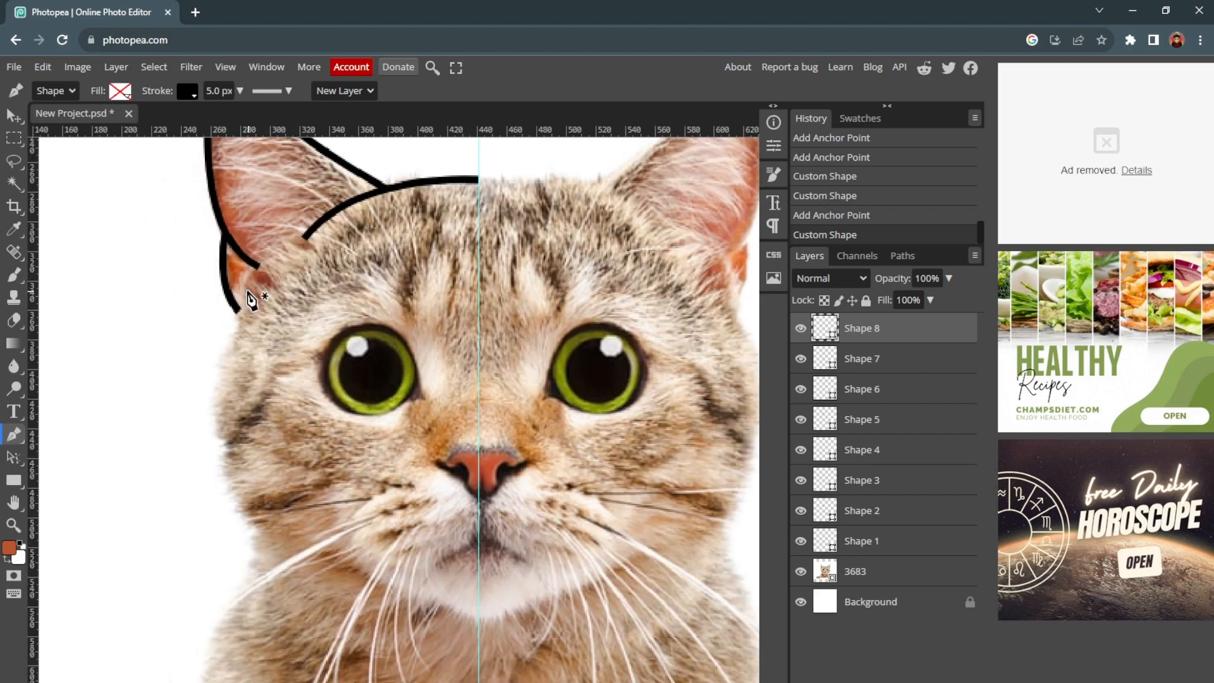
pyautogui.click(248, 293)
pyautogui.moveTo(234, 474); pyautogui.dragTo(282, 559)
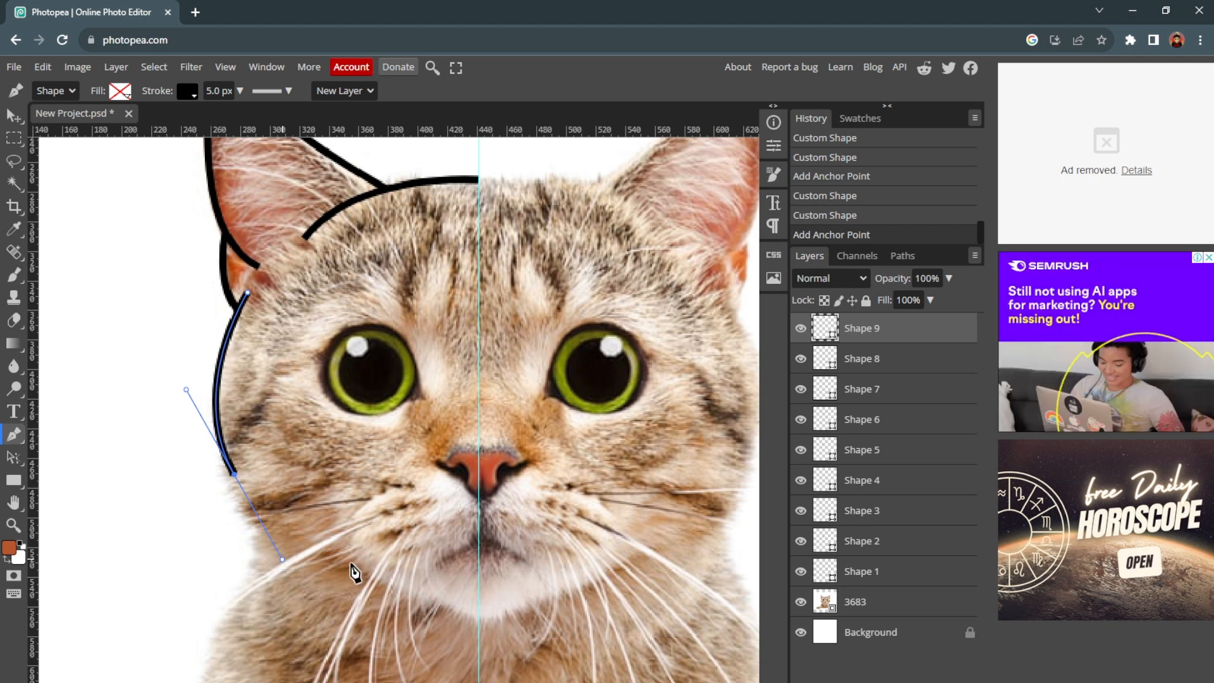
pyautogui.moveTo(372, 571); pyautogui.dragTo(418, 584)
pyautogui.keyDown('ctrl'); pyautogui.click(404, 494); pyautogui.keyUp('ctrl')
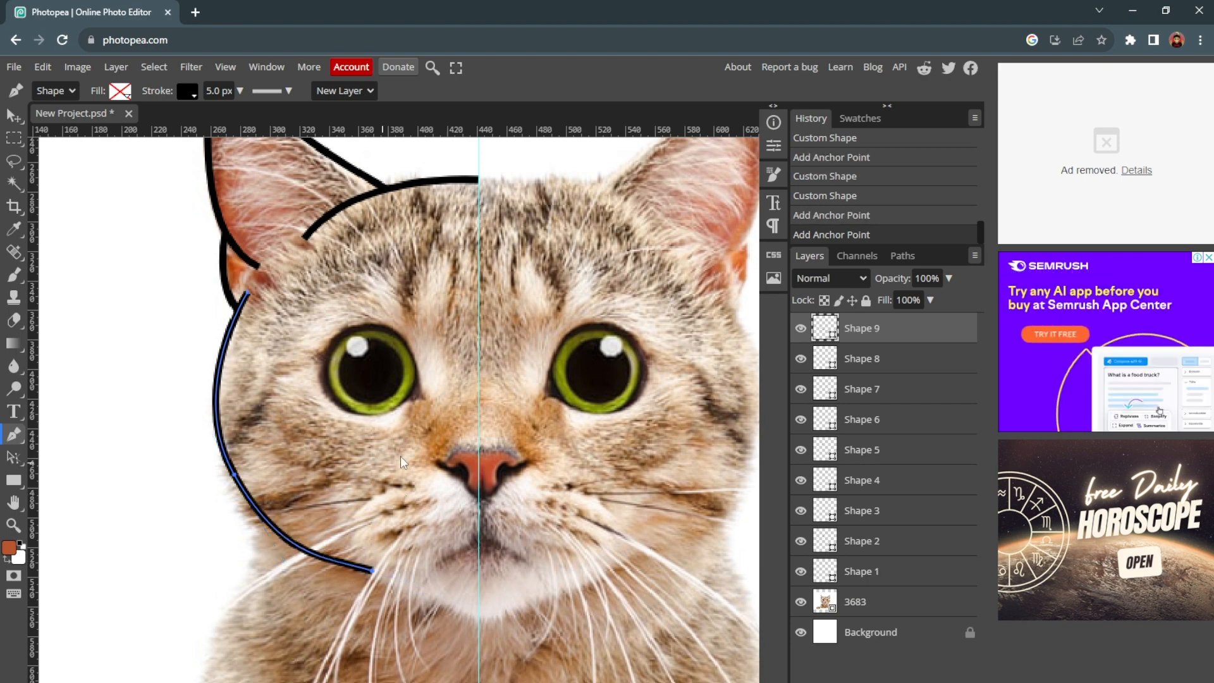
# Trace the muzzle and chin with the Pen tool, from beside the whisker pad down to the guide, redoing the first curve
pyautogui.click(381, 480)
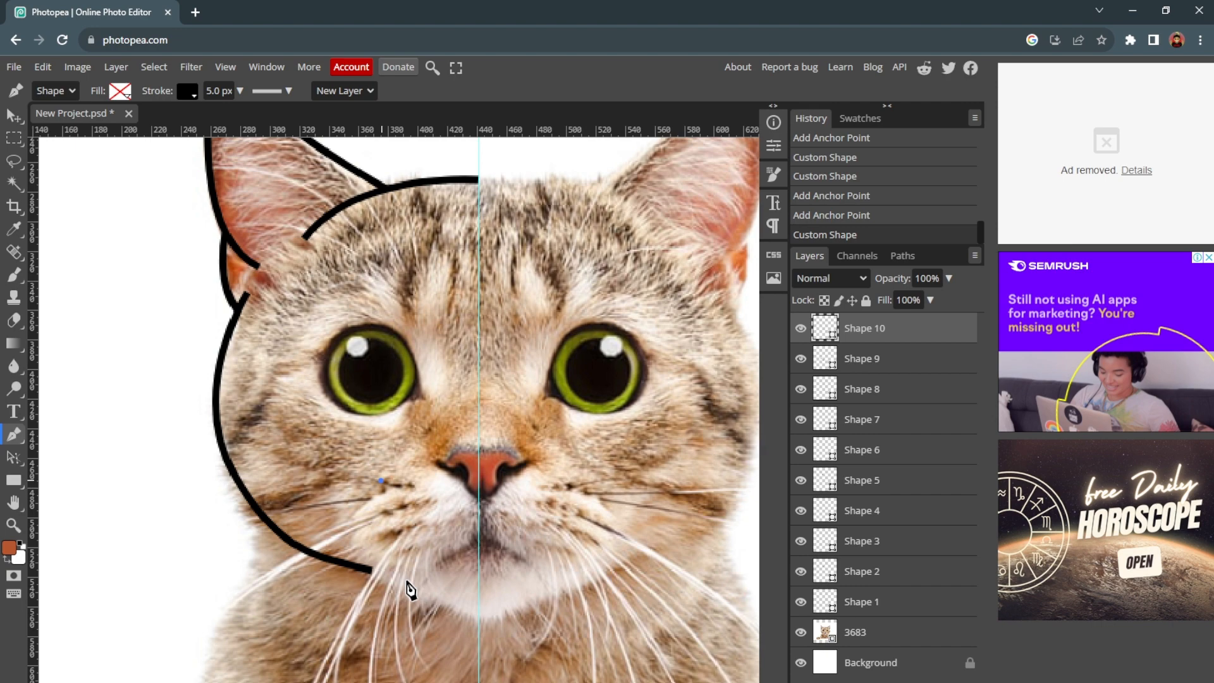
pyautogui.moveTo(407, 581); pyautogui.dragTo(492, 618)
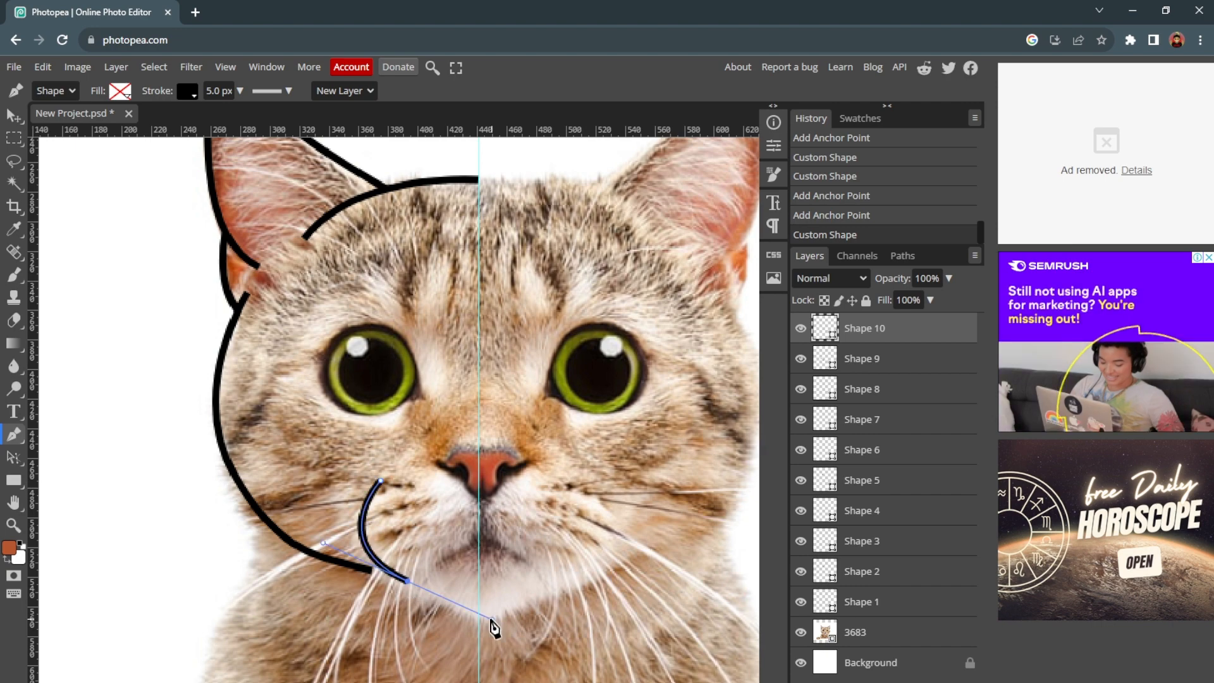
pyautogui.hotkey('ctrl', 'z')
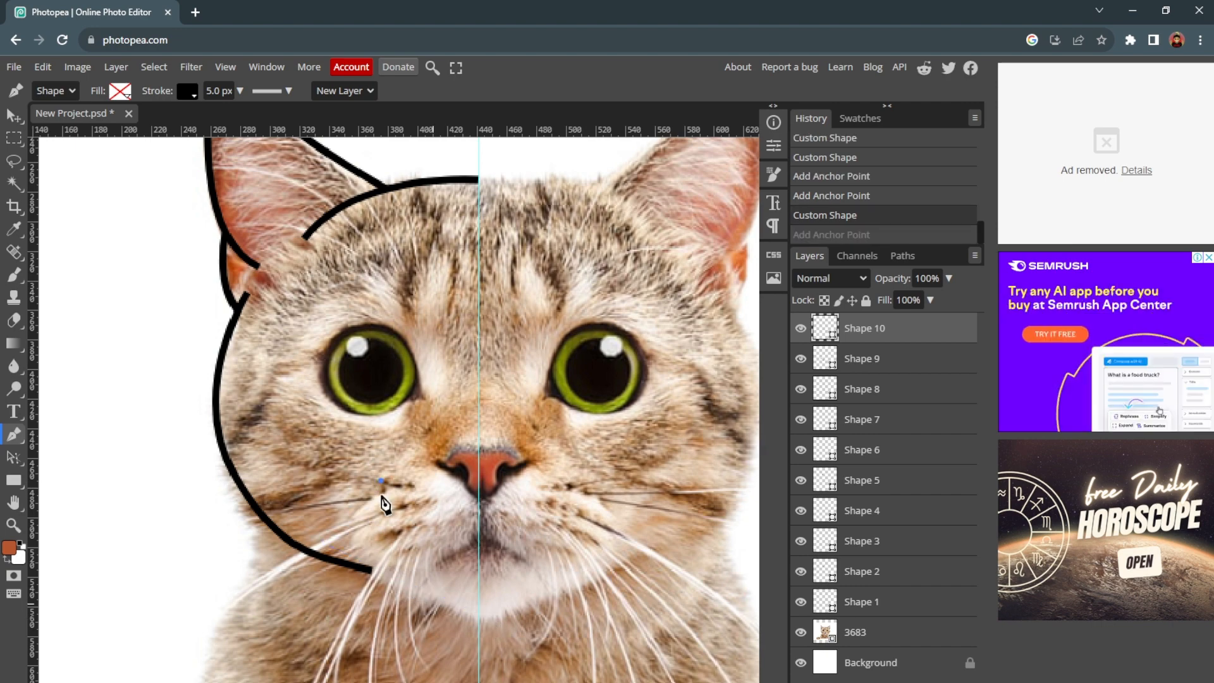
pyautogui.moveTo(392, 583); pyautogui.dragTo(478, 619)
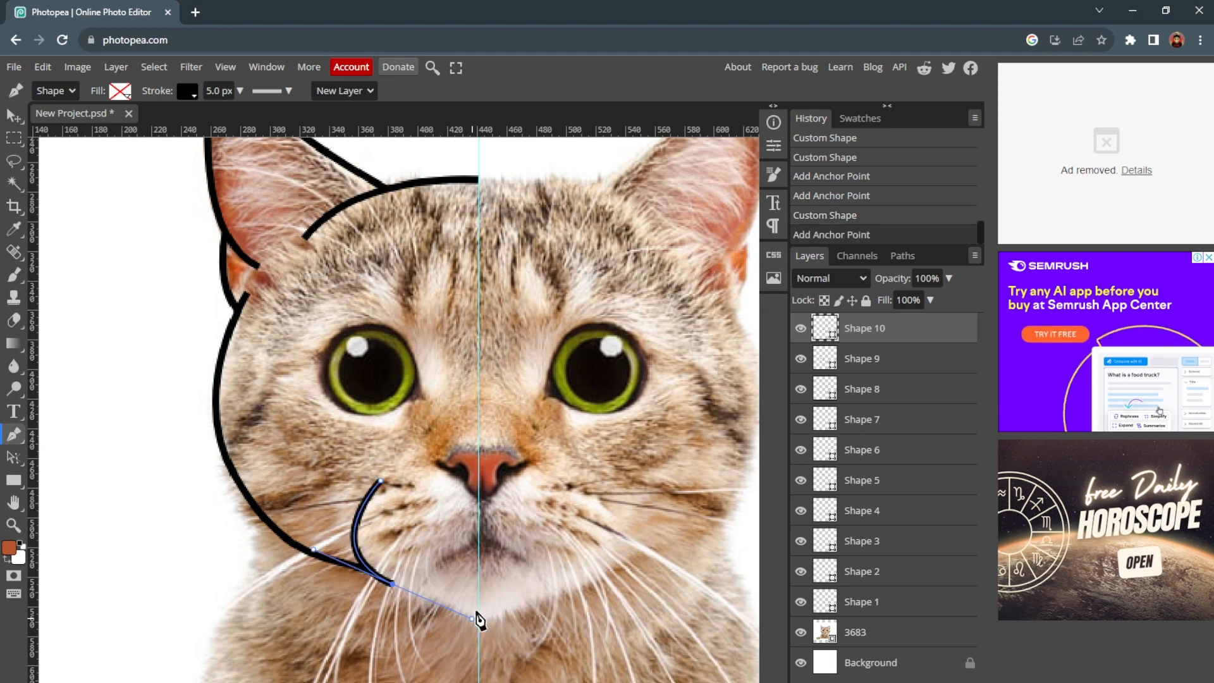
pyautogui.click(478, 612)
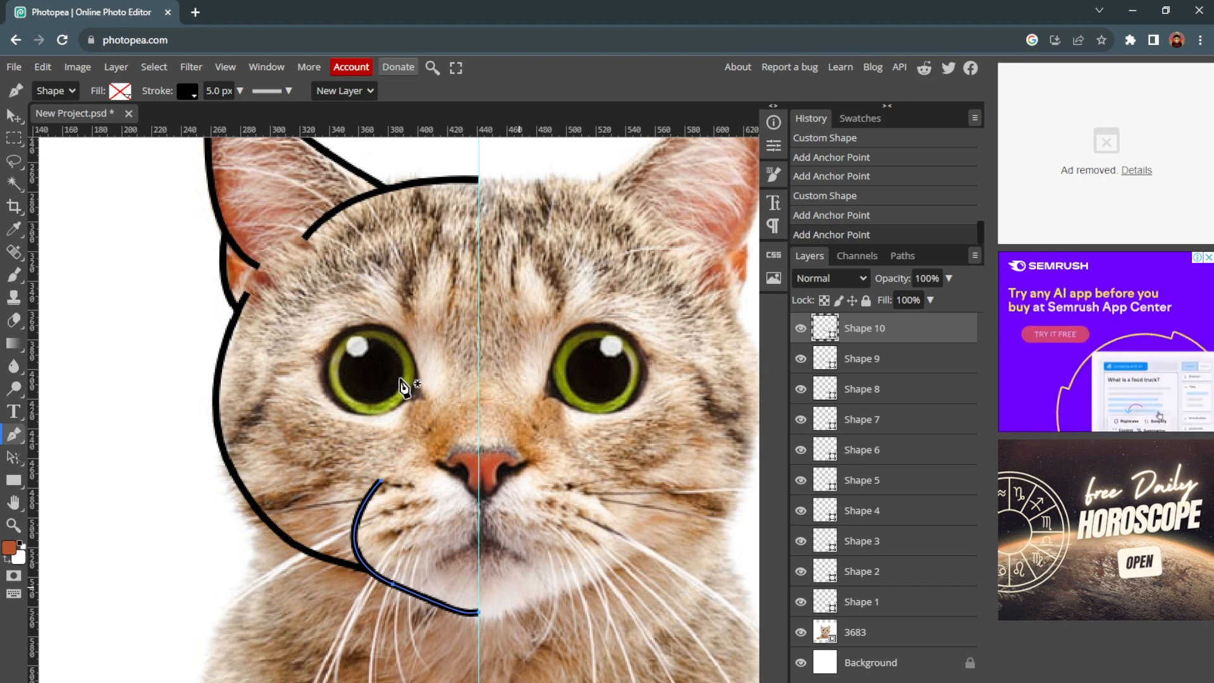
# Draw an unfilled circle with a 5 px black stroke over the eye left of the guide using the Ellipse tool
pyautogui.scroll(2, 86, 467)
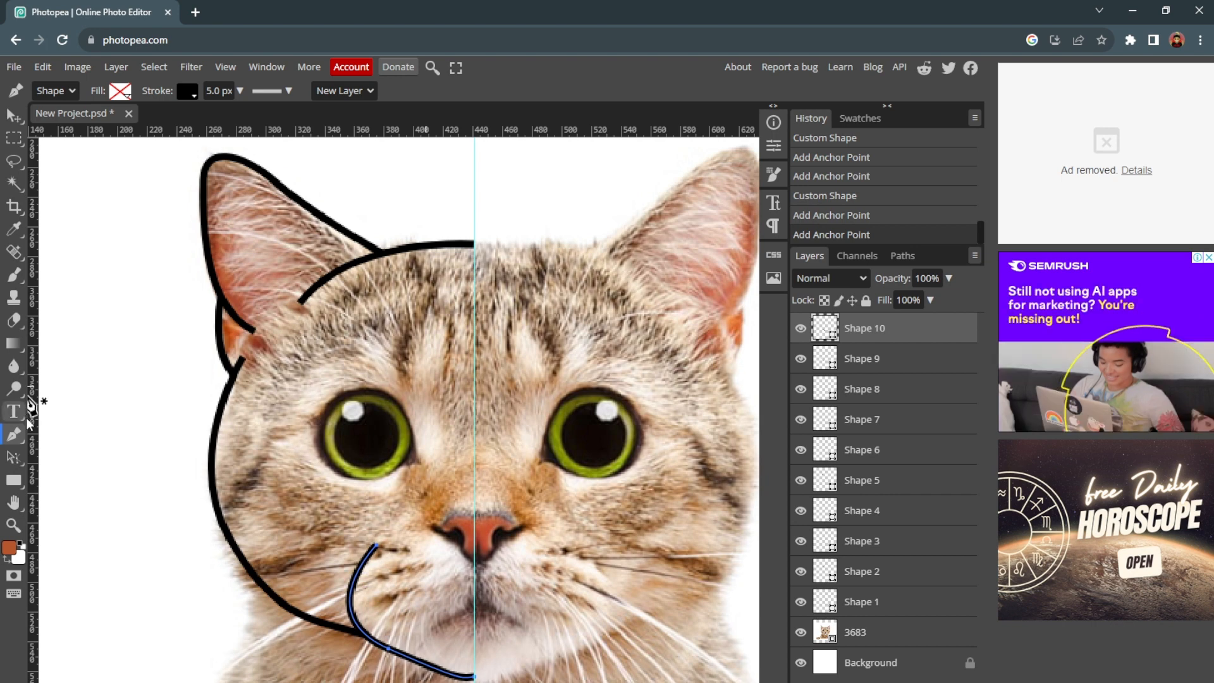
pyautogui.click(16, 484)
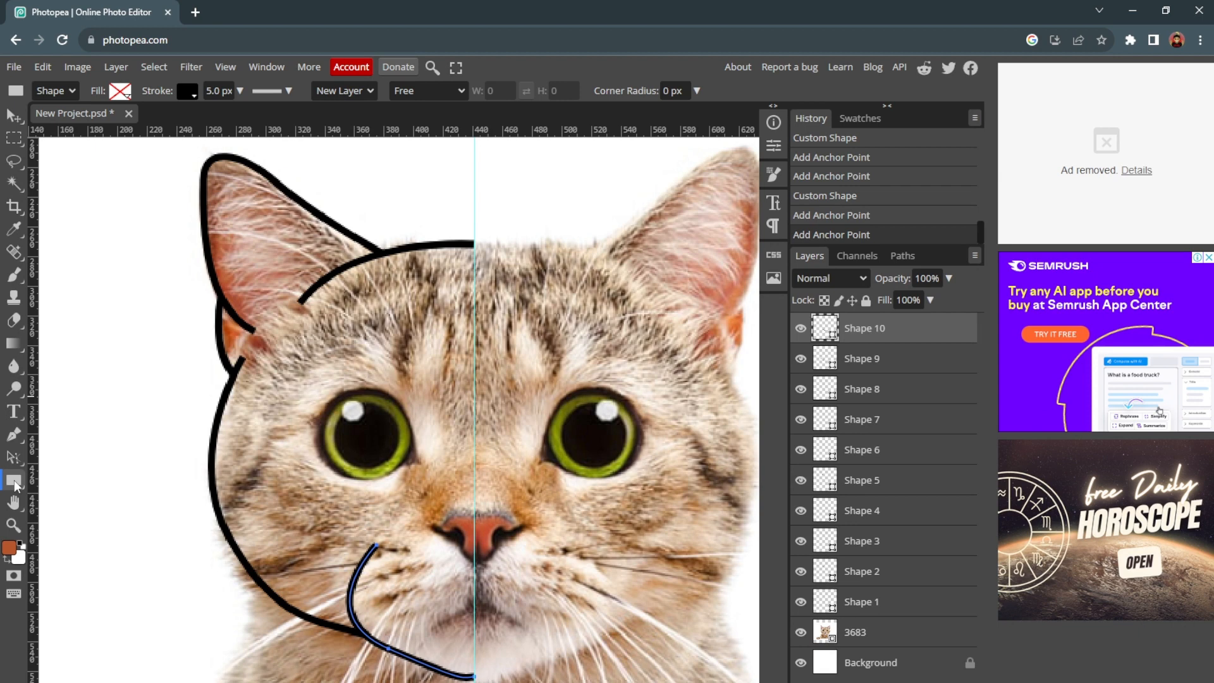
pyautogui.rightClick(19, 482)
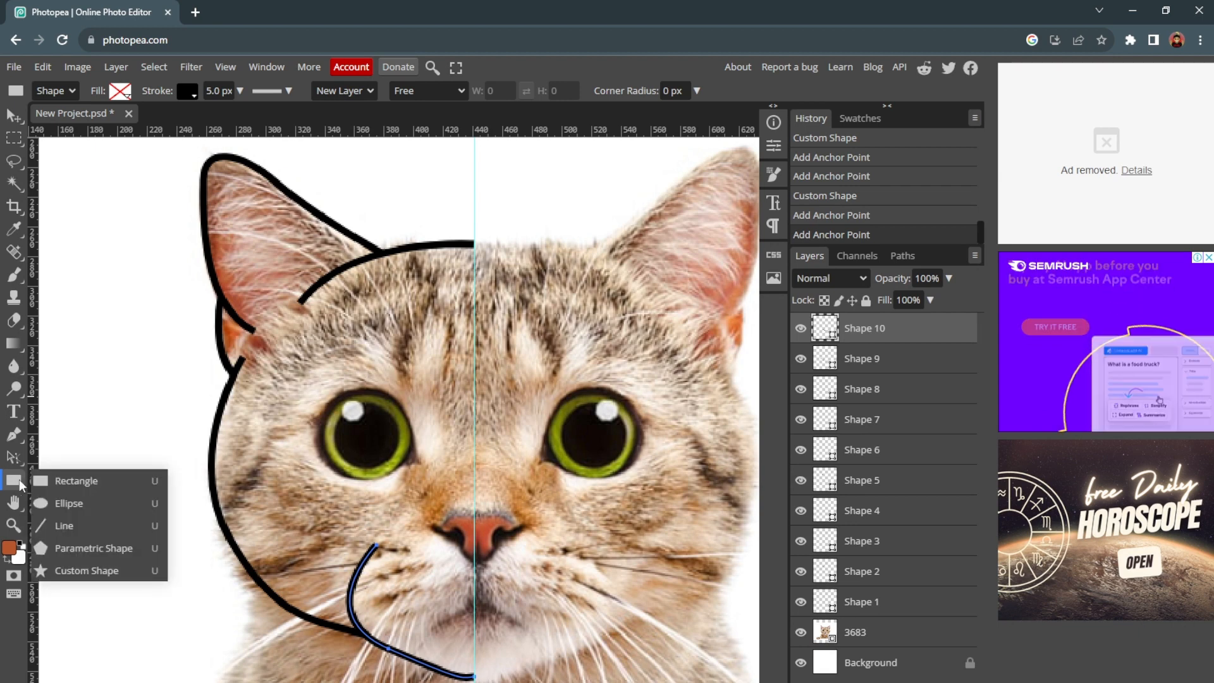
pyautogui.click(62, 502)
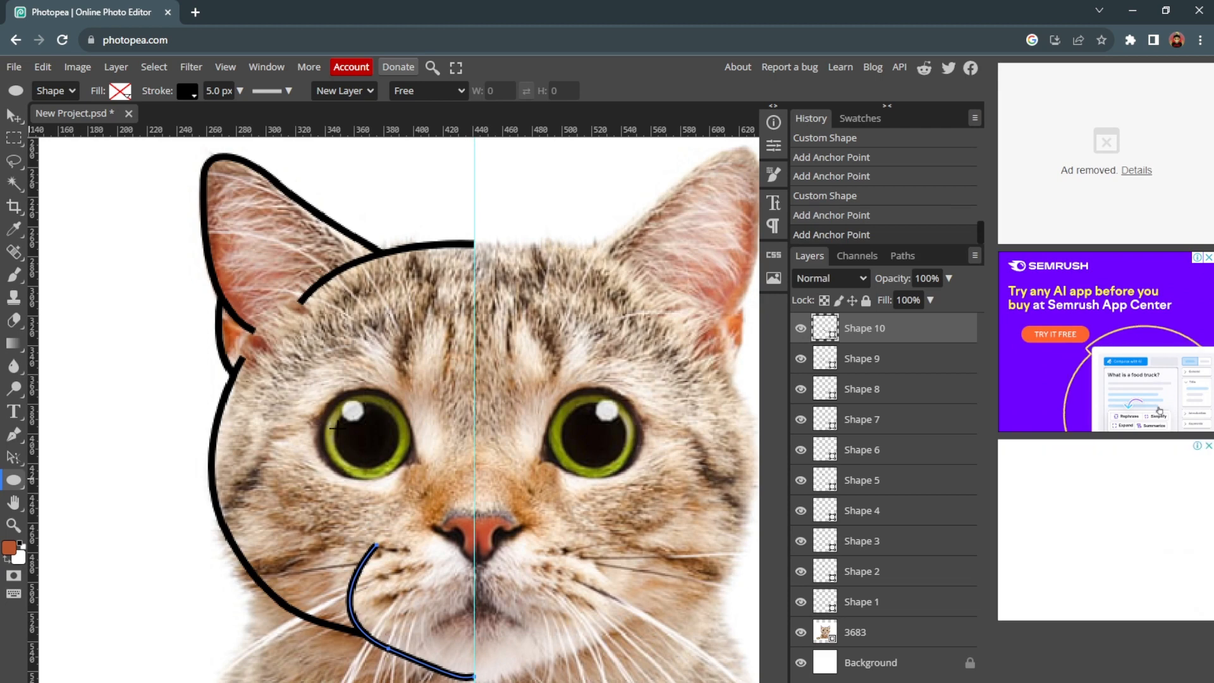
pyautogui.moveTo(342, 412); pyautogui.dragTo(393, 463)
pyautogui.press('alt')
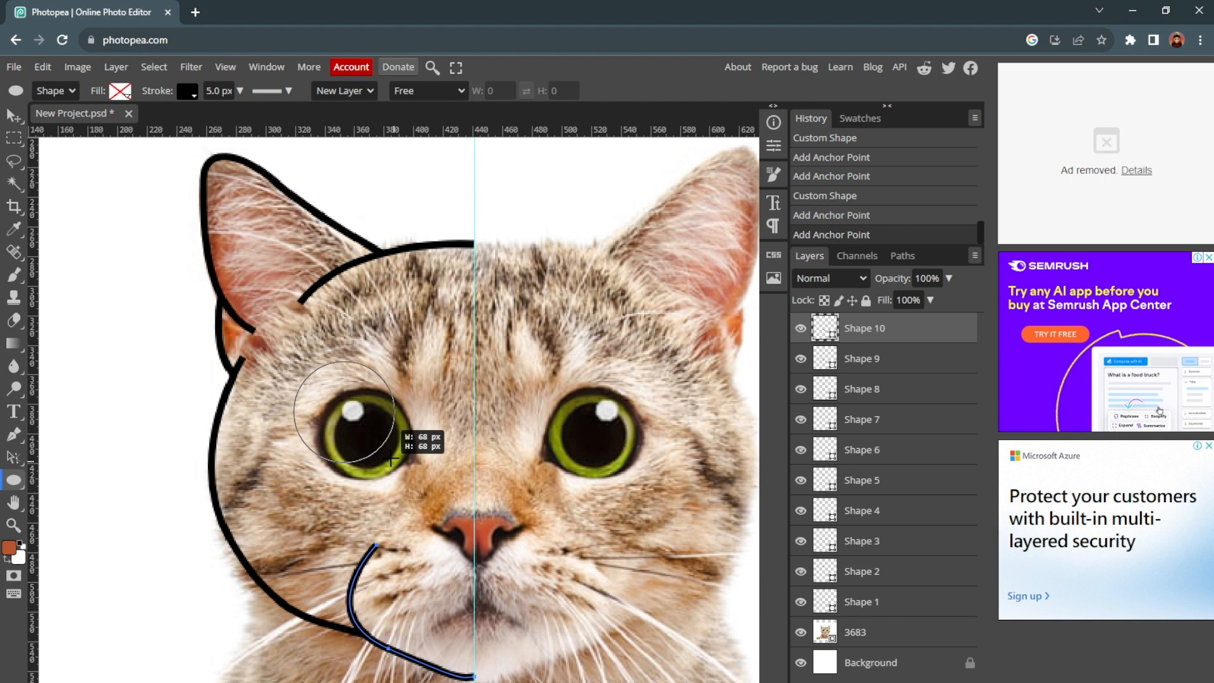
pyautogui.moveTo(392, 463); pyautogui.dragTo(416, 476)
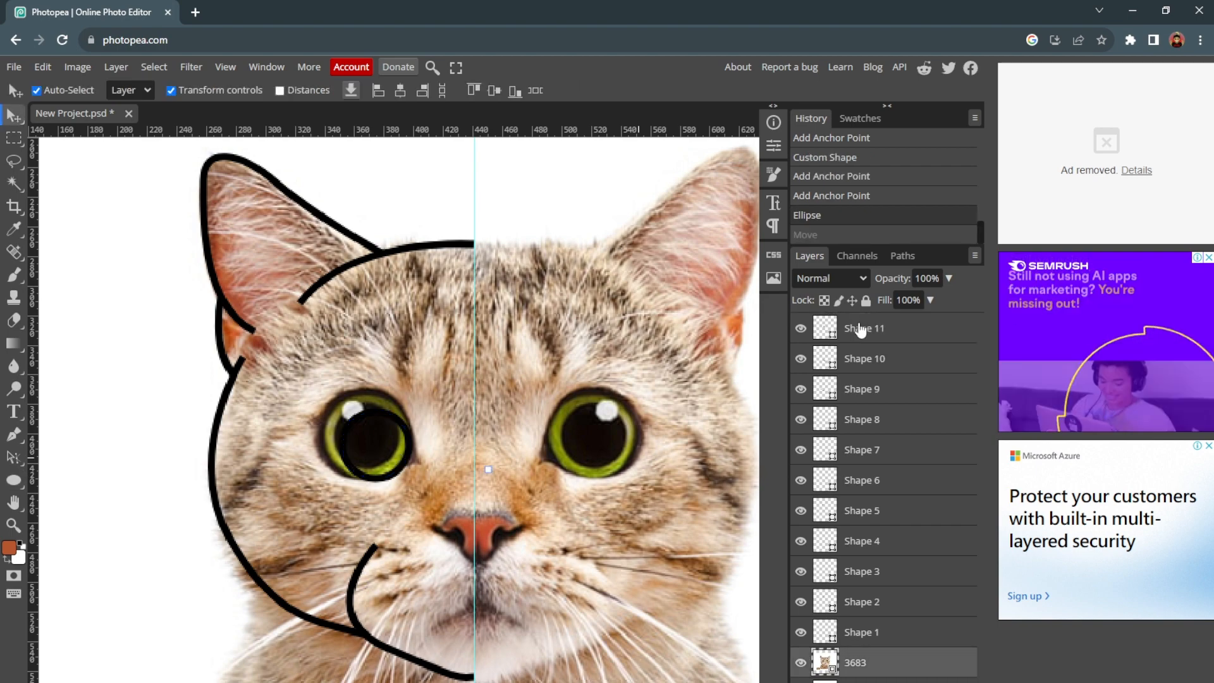
# Undo the accidental move of the cat image and give the eye circle a black fill
pyautogui.click(860, 327)
pyautogui.hotkey('ctrl', 'z')
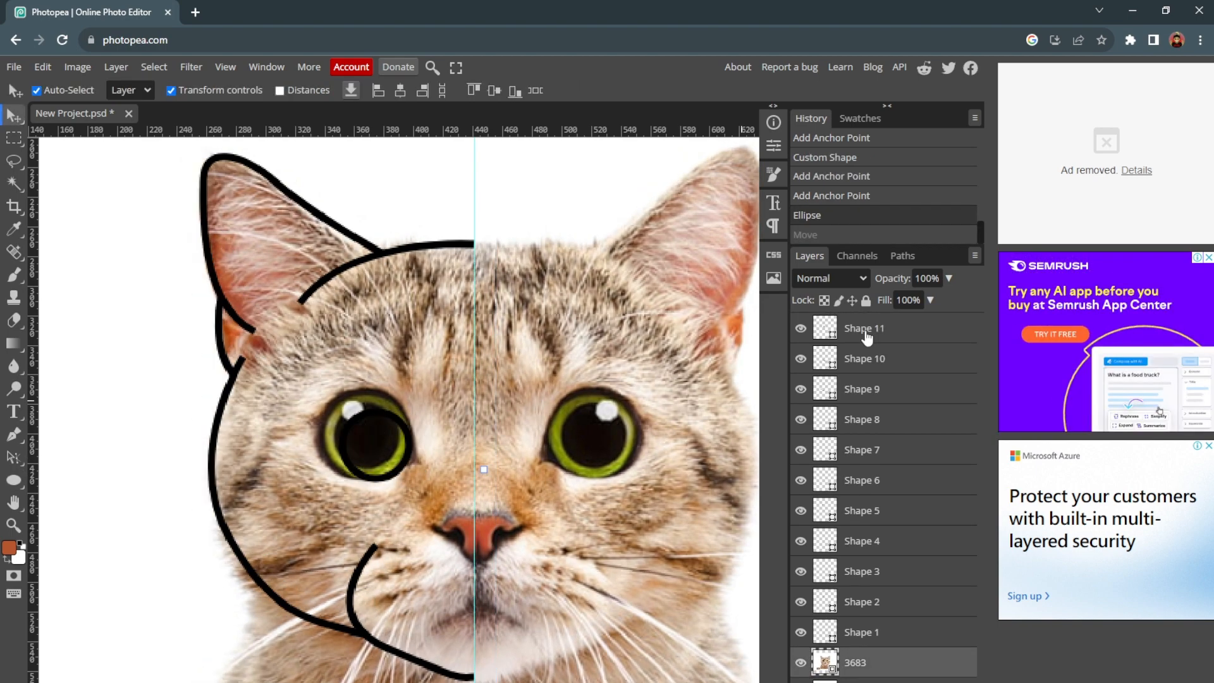
pyautogui.click(862, 333)
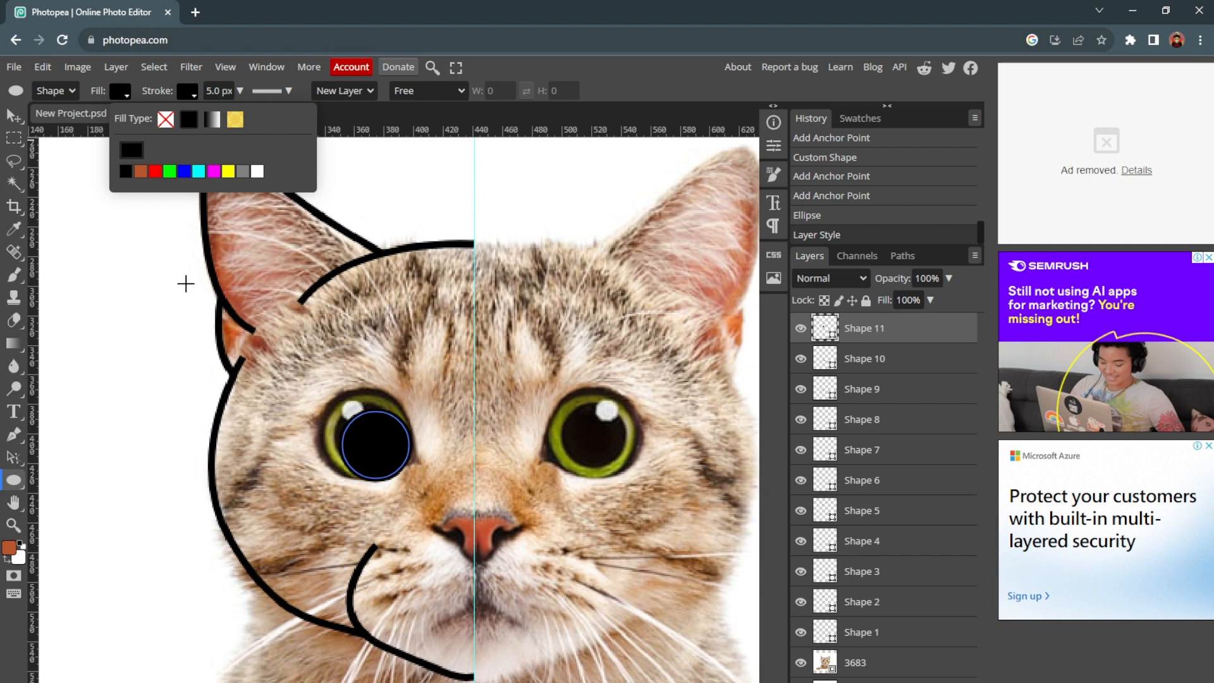
# Center the black circle on the eye left of the guide and scale it down slightly and proportionally
pyautogui.press('v')
pyautogui.moveTo(384, 451)
pyautogui.mouseDown()
pyautogui.moveTo(370, 443)
pyautogui.moveTo(394, 466)
pyautogui.mouseUp()
pyautogui.hotkey('ctrl', 't')
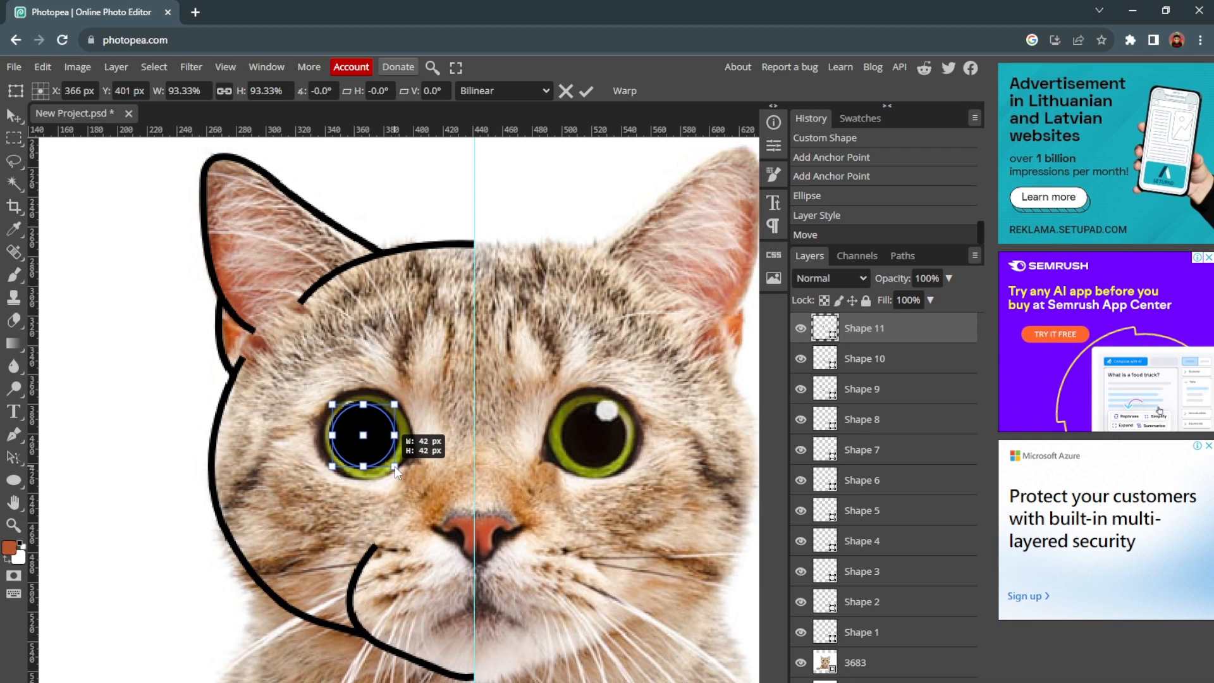
pyautogui.press('Return')
# Draw a white, strokeless highlight circle about 15 px wide on the upper edge of the pupil and hide cat photo layer 3683
pyautogui.moveTo(342, 398); pyautogui.dragTo(362, 417)
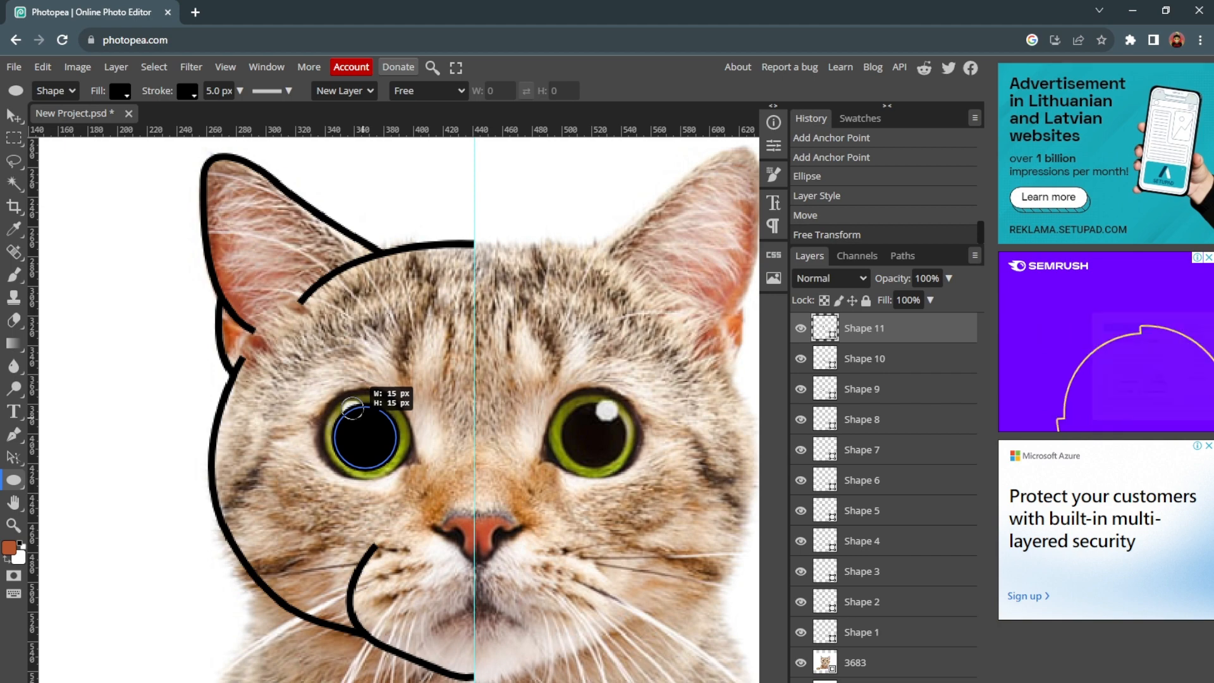
pyautogui.moveTo(352, 407); pyautogui.dragTo(353, 409)
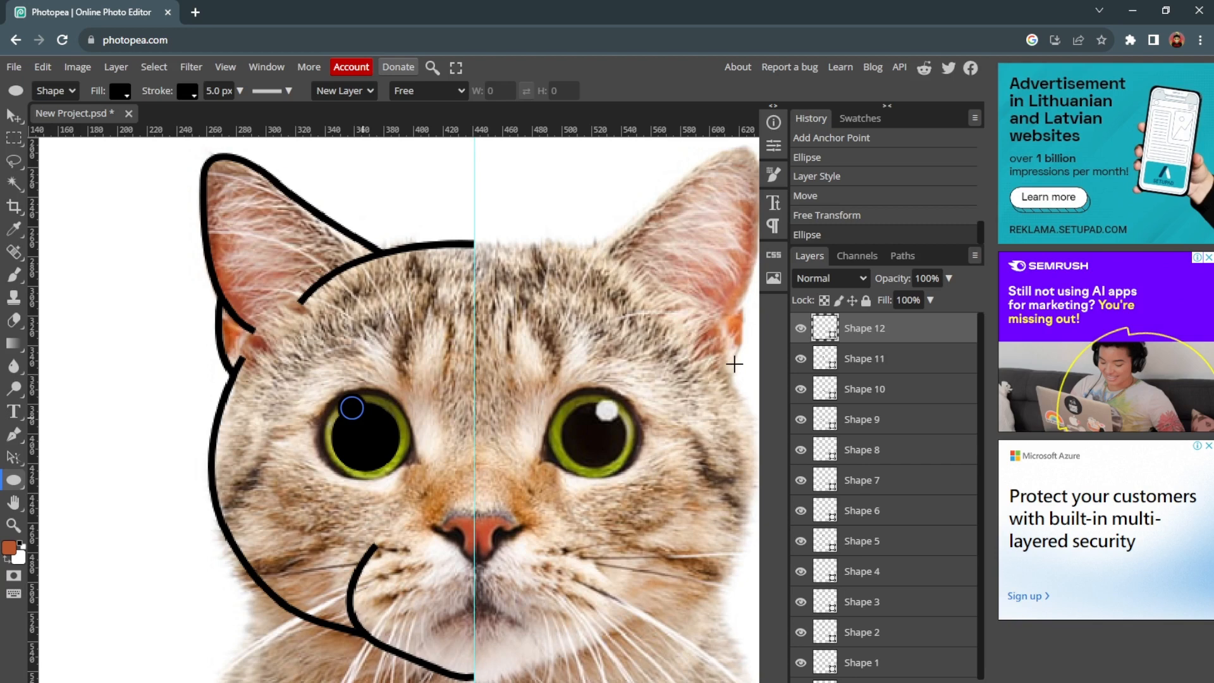
pyautogui.click(800, 664)
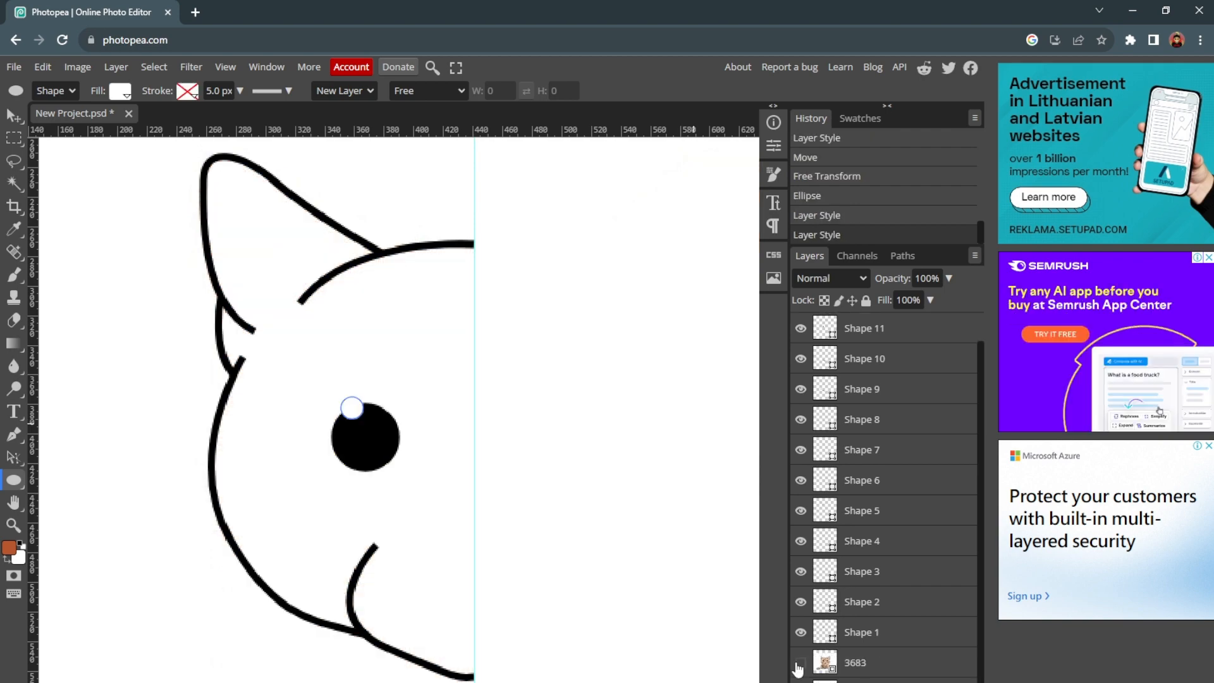
# Group the layers Shape 1 through Shape 12 into one folder
pyautogui.scroll(1, 883, 402)
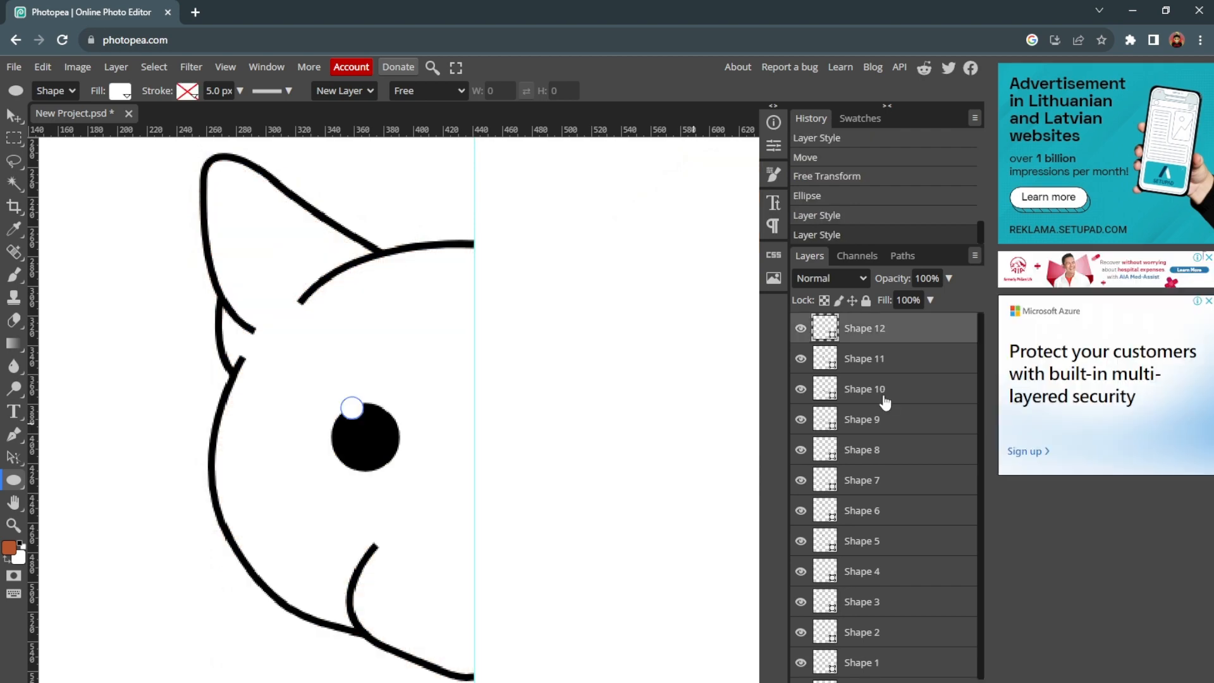
pyautogui.scroll(-1, 885, 442)
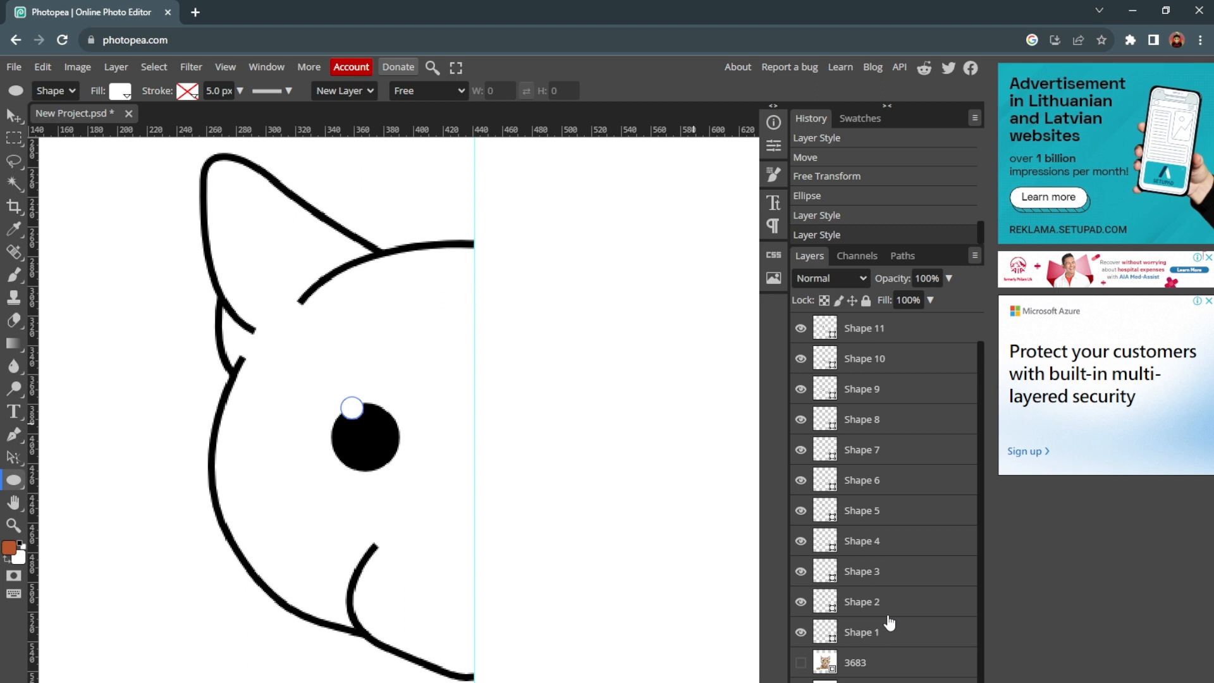
pyautogui.scroll(1, 864, 432)
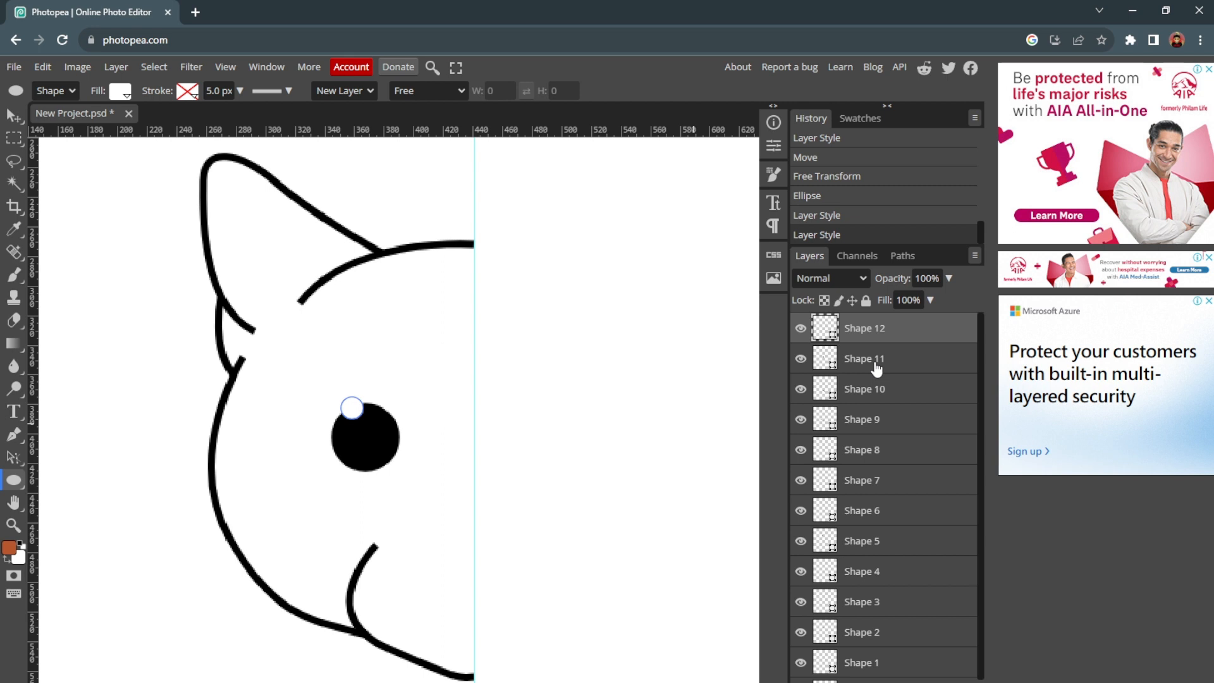
pyautogui.keyDown('shift'); pyautogui.click(873, 388); pyautogui.keyUp('shift')
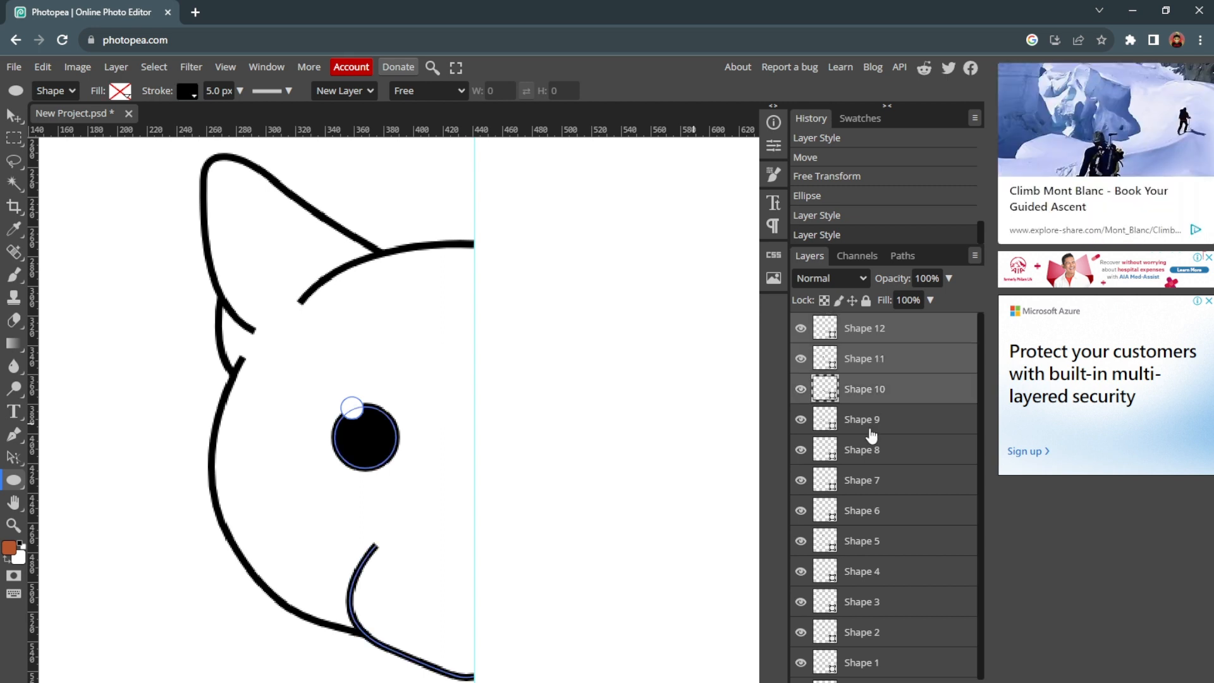
pyautogui.keyDown('shift'); pyautogui.click(871, 440); pyautogui.keyUp('shift')
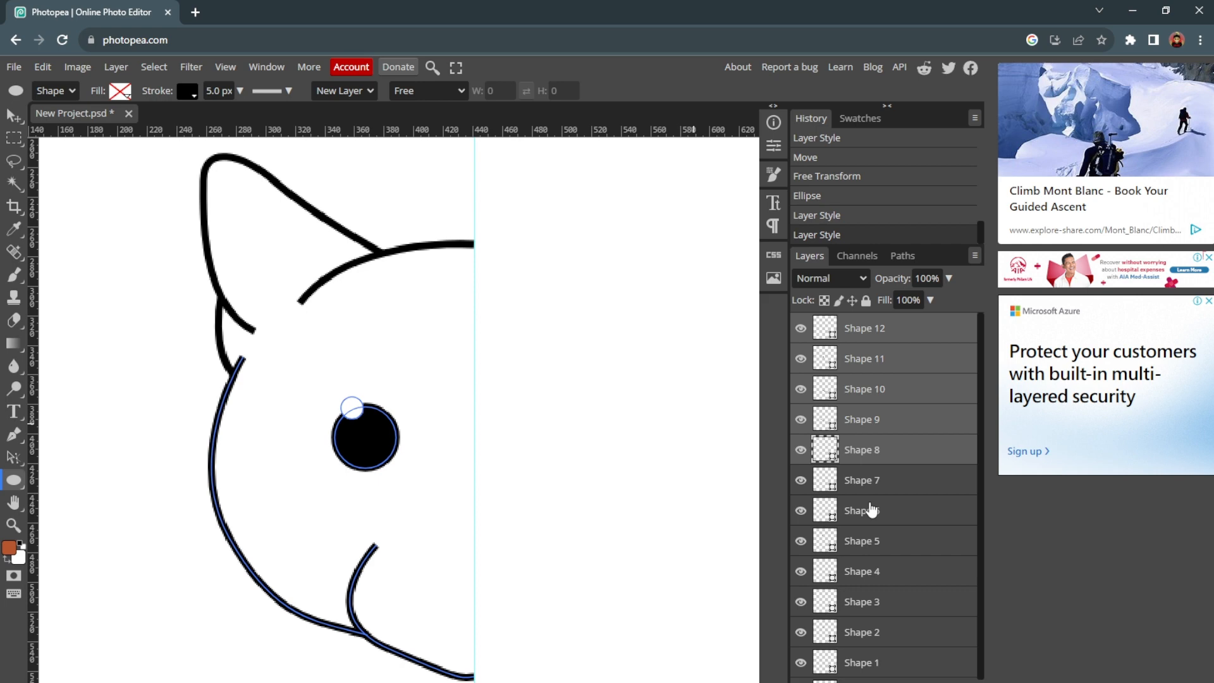
pyautogui.keyDown('shift'); pyautogui.click(869, 661); pyautogui.keyUp('shift')
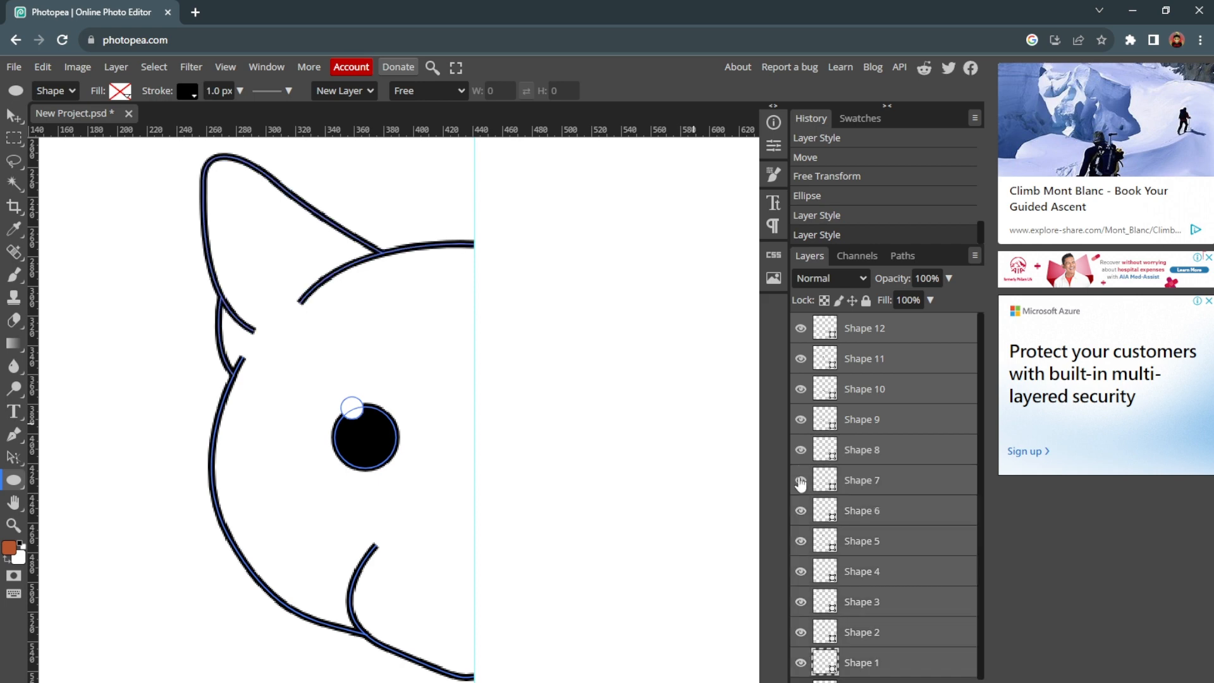
pyautogui.hotkey('ctrl', 'g')
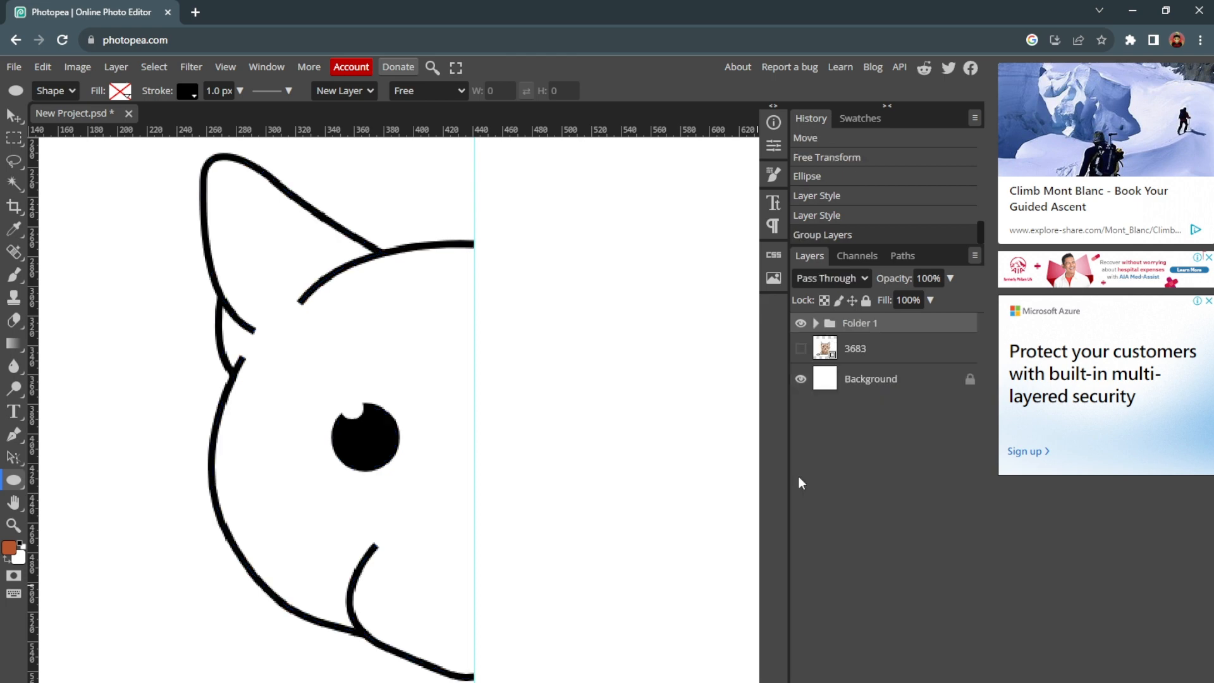
# Add a new empty layer inside the folder and place it beneath all the shape layers, leaving it selected
pyautogui.click(815, 323)
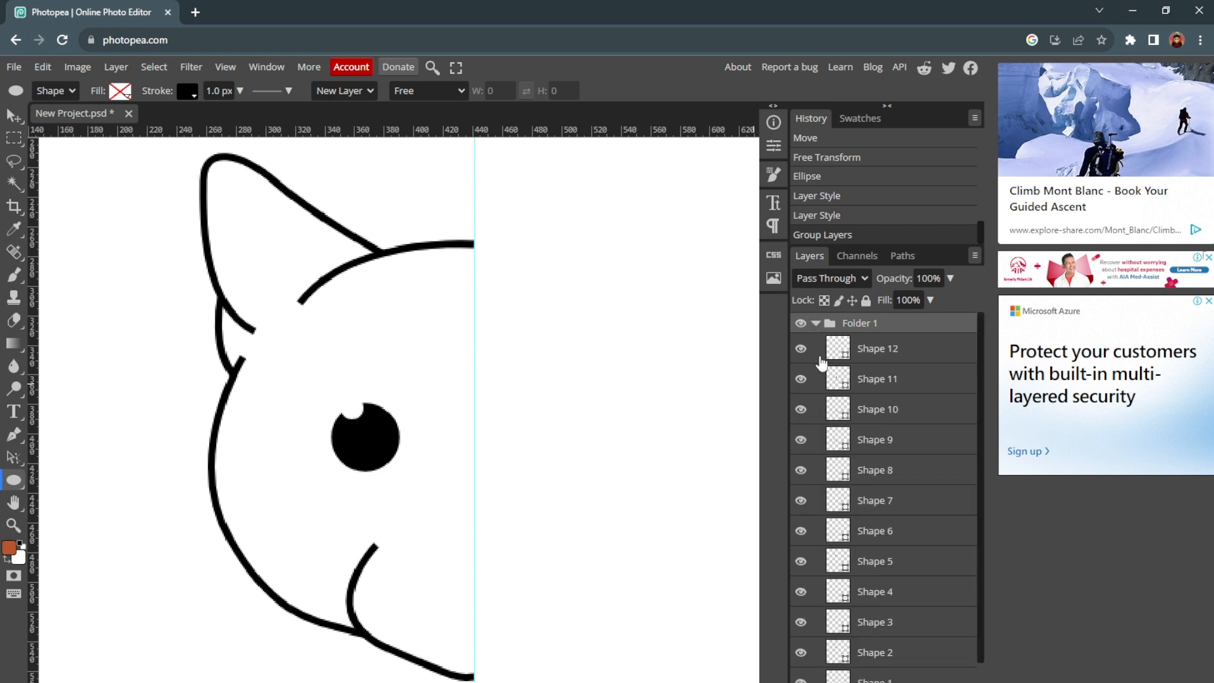
pyautogui.click(815, 323)
pyautogui.click(815, 323)
pyautogui.scroll(-1, 870, 389)
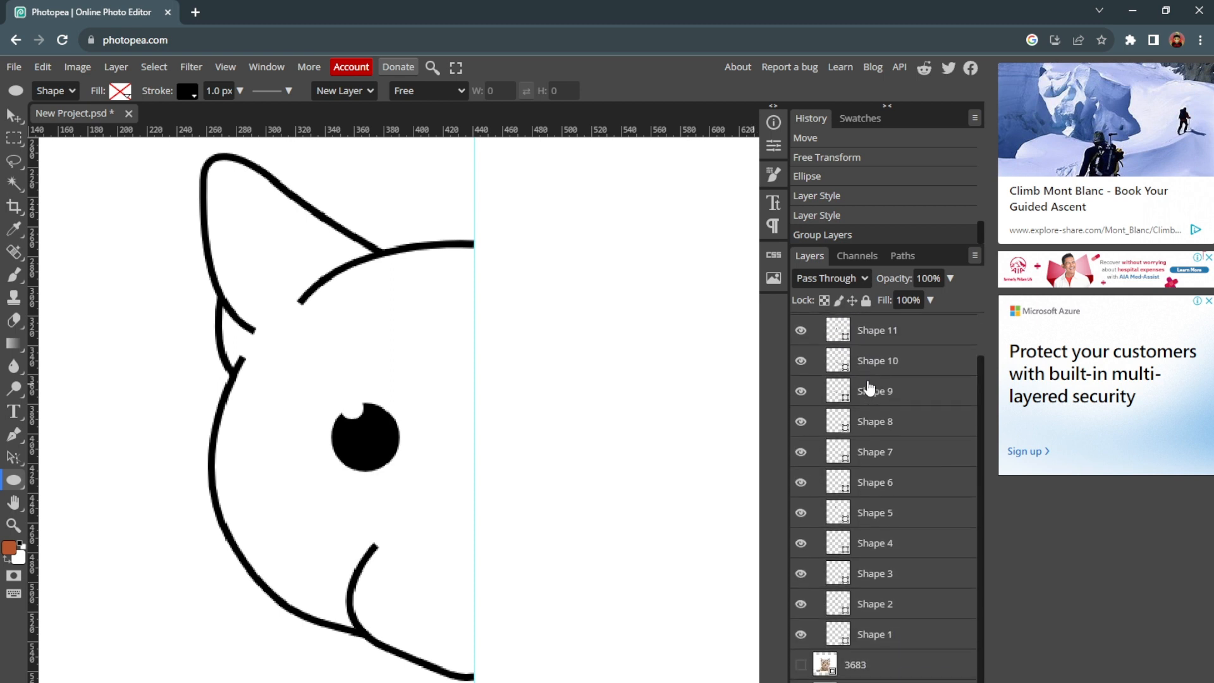
pyautogui.click(903, 640)
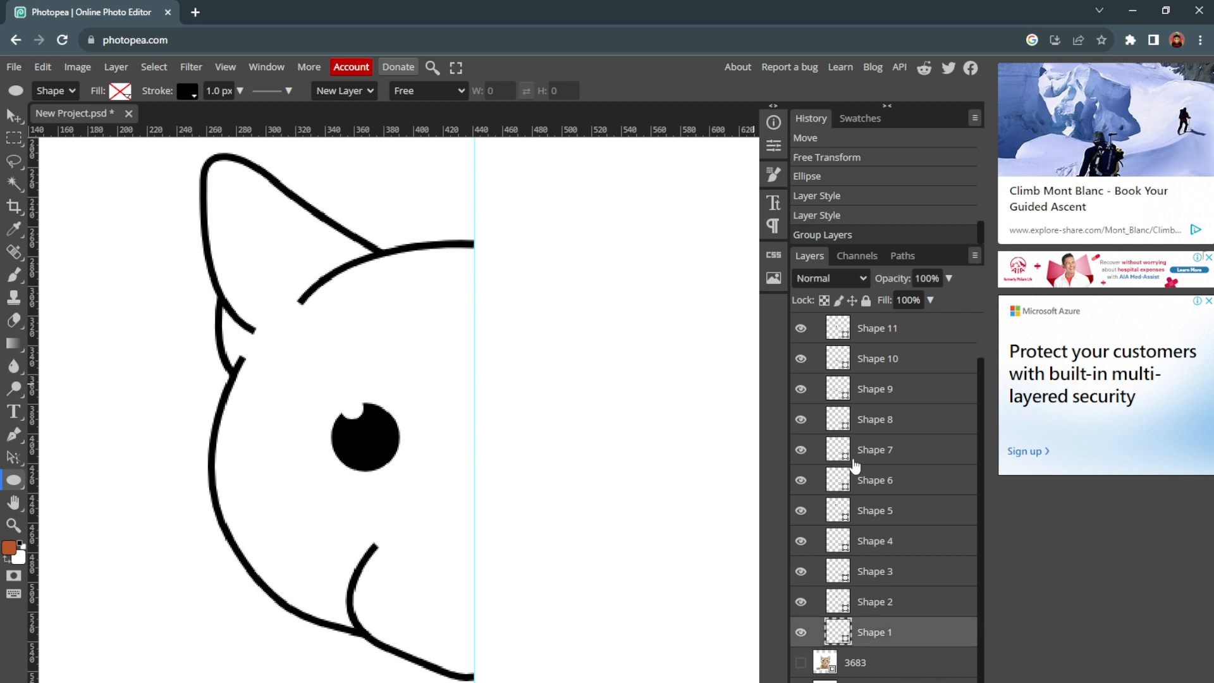
pyautogui.scroll(1, 887, 440)
pyautogui.scroll(-1, 886, 441)
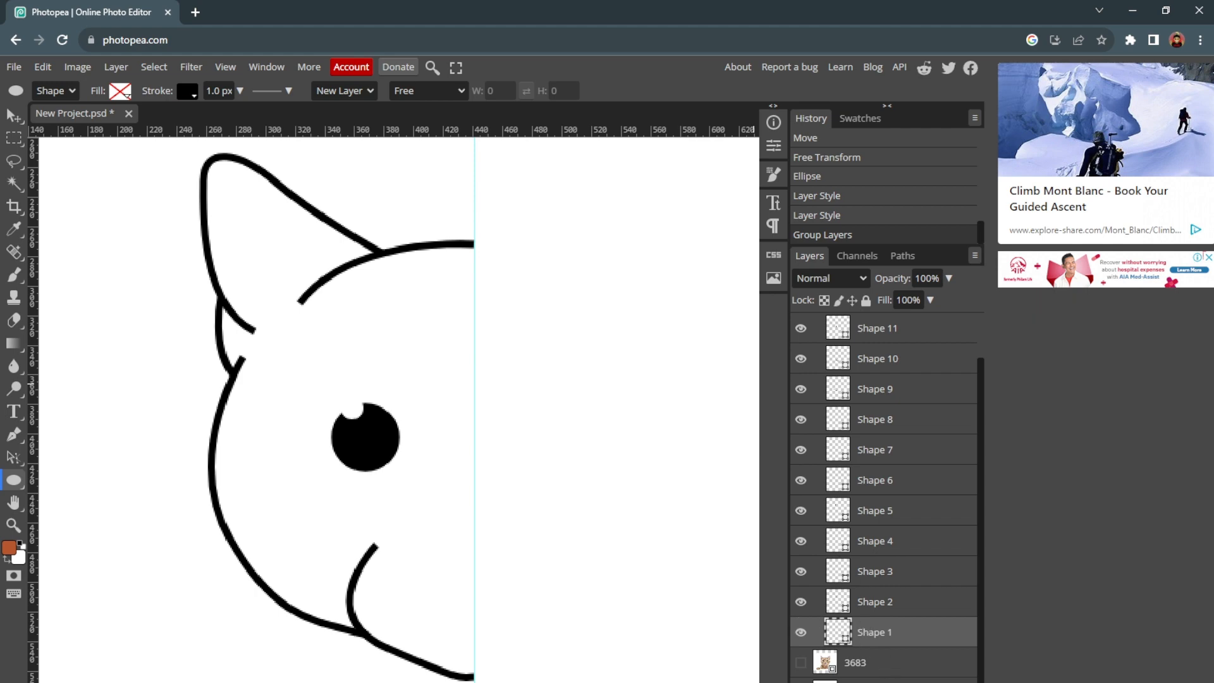
pyautogui.hotkey('ctrl', 'shift', 'n')
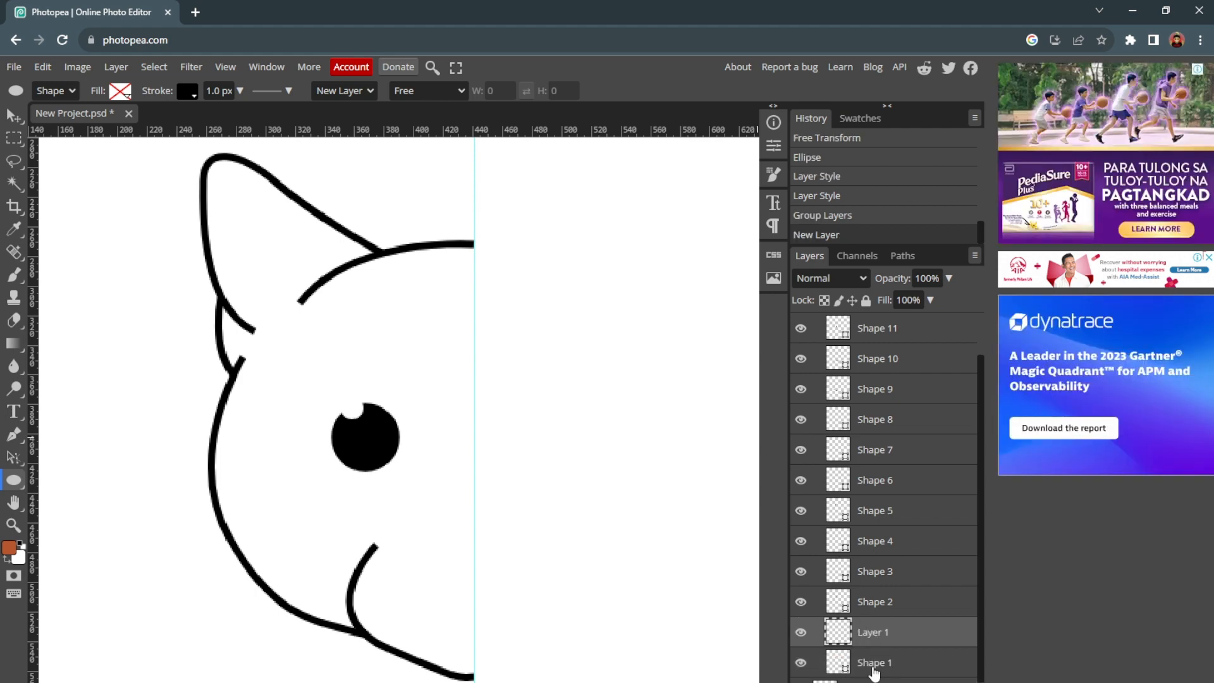
pyautogui.moveTo(873, 632); pyautogui.dragTo(872, 602)
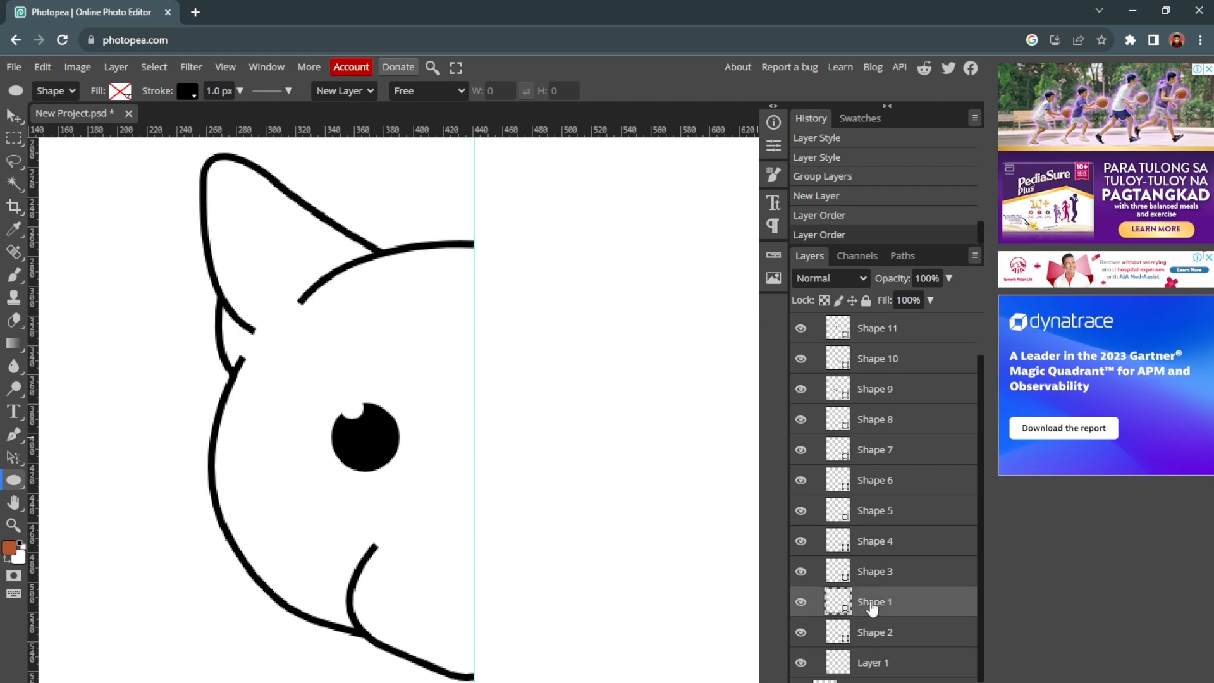
pyautogui.click(870, 664)
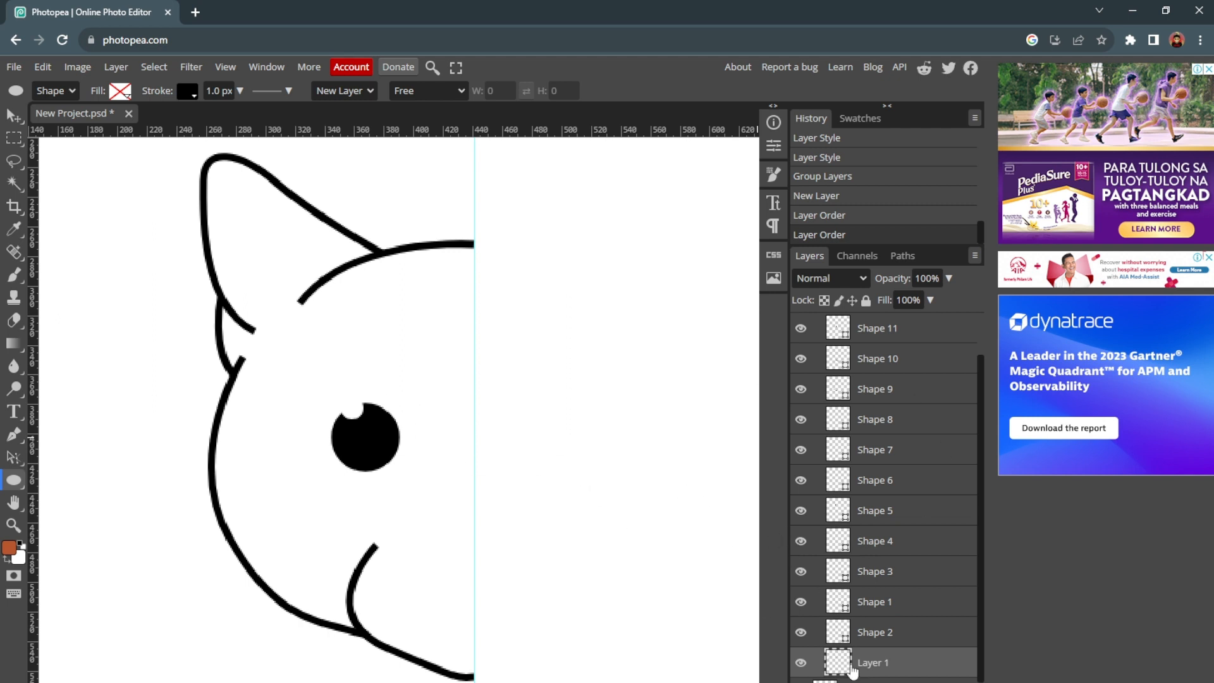
# Set the foreground color to light orange ea926e and enlarge the Brush tool to 40 px
pyautogui.click(9, 548)
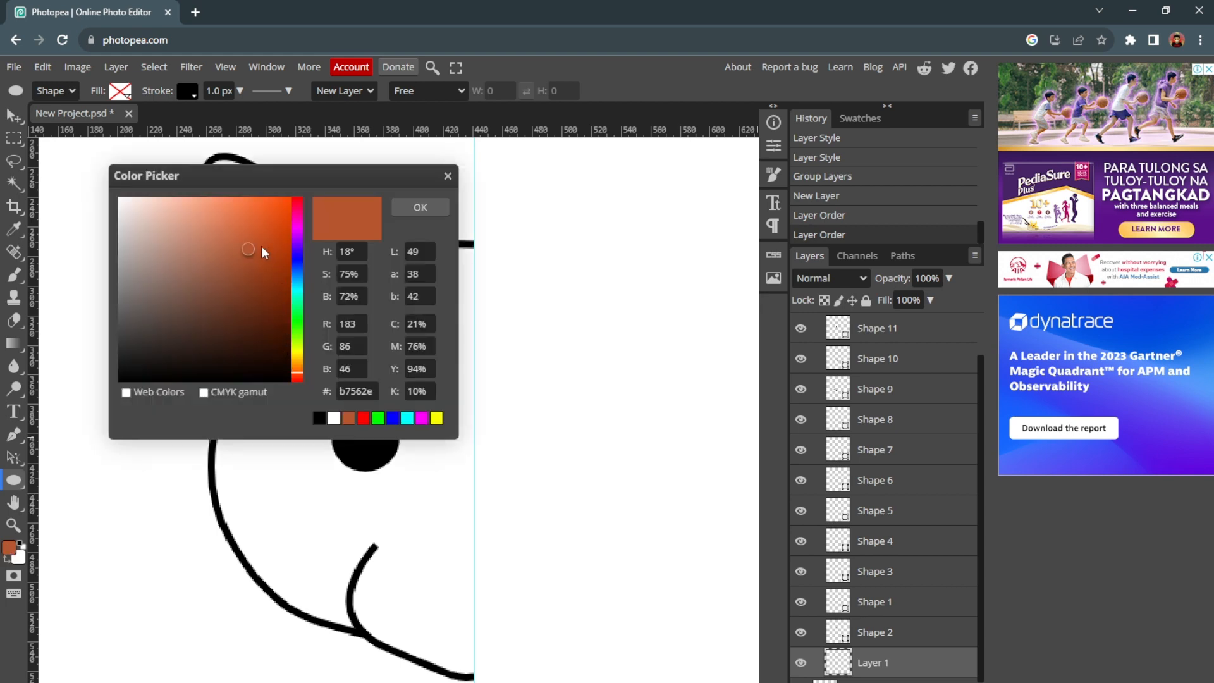
pyautogui.click(211, 217)
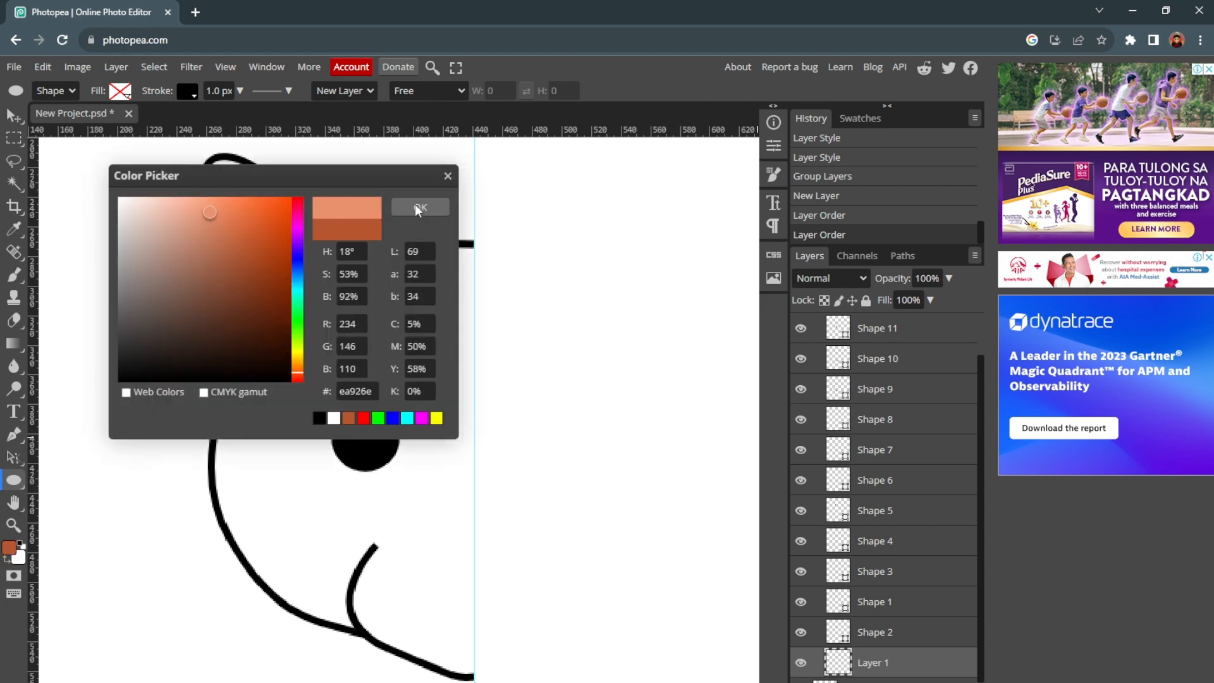
pyautogui.click(420, 207)
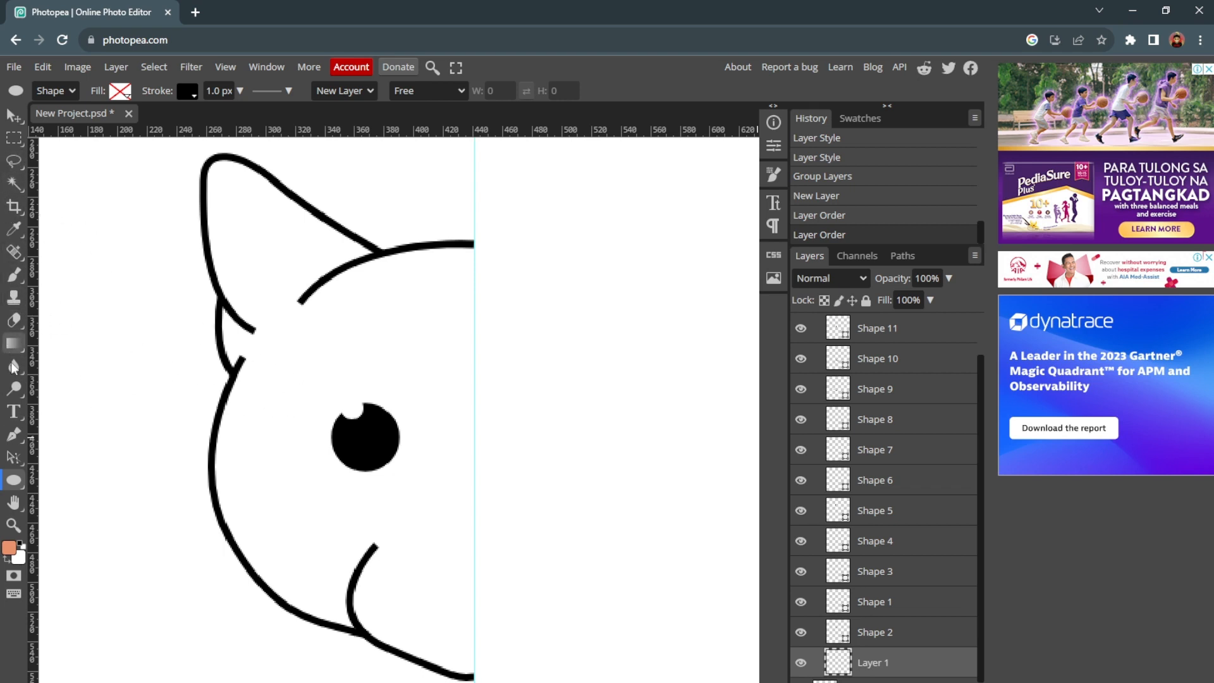
pyautogui.click(16, 275)
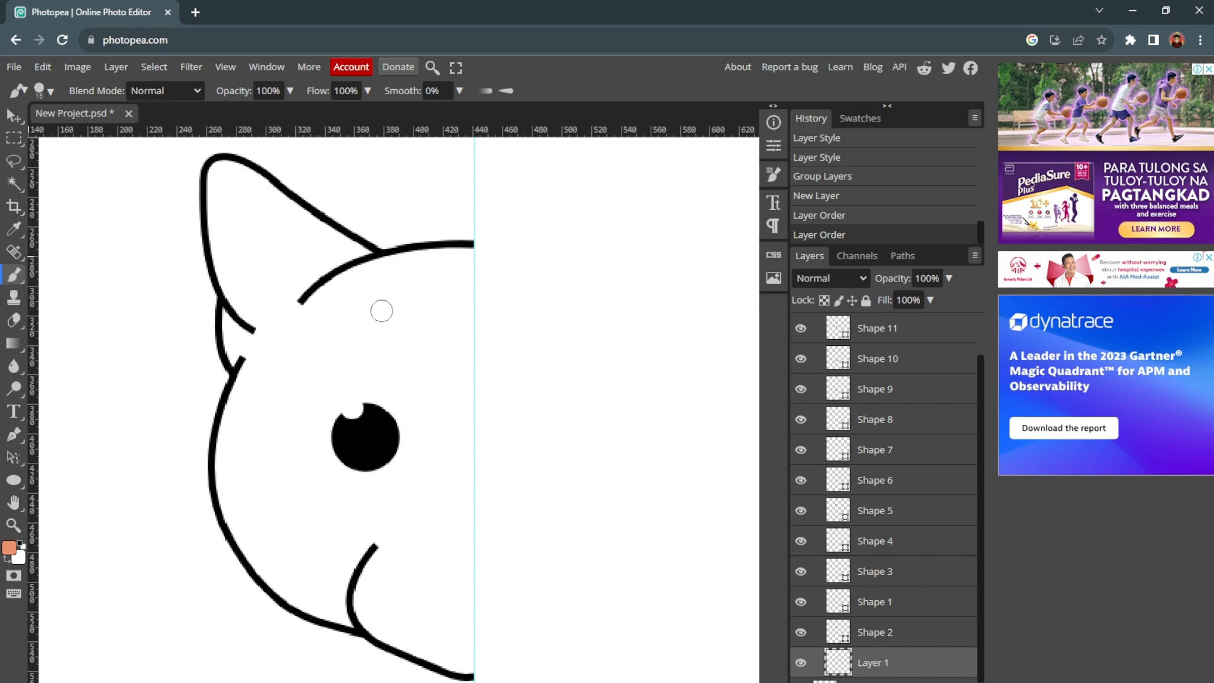
pyautogui.press(']')
pyautogui.press(']')
pyautogui.press(']')
pyautogui.press(']')
pyautogui.press(']')
# Paint the forehead, the ear and the outer side of the face orange inside the outlines on Layer 1
pyautogui.moveTo(319, 317)
pyautogui.mouseDown()
pyautogui.moveTo(374, 295)
pyautogui.moveTo(343, 298)
pyautogui.moveTo(458, 273)
pyautogui.mouseUp()
pyautogui.click(457, 273)
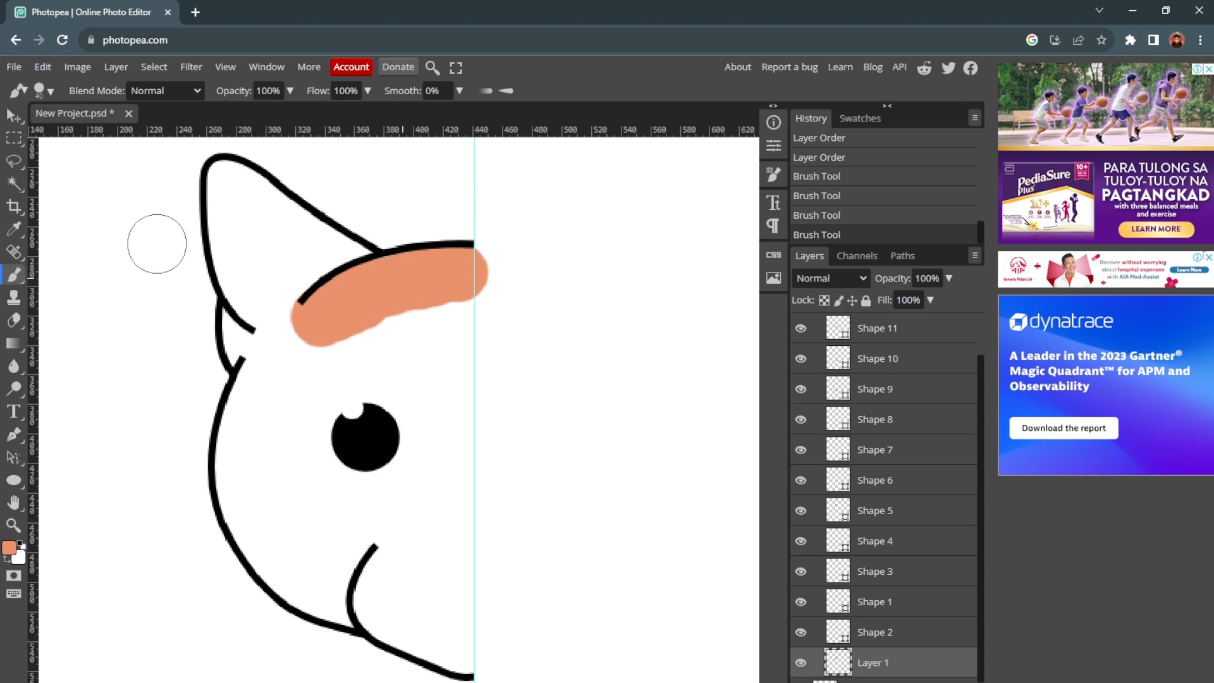
pyautogui.click(235, 188)
pyautogui.moveTo(237, 201)
pyautogui.mouseDown()
pyautogui.moveTo(297, 266)
pyautogui.moveTo(259, 183)
pyautogui.moveTo(288, 208)
pyautogui.moveTo(280, 230)
pyautogui.moveTo(344, 250)
pyautogui.mouseUp()
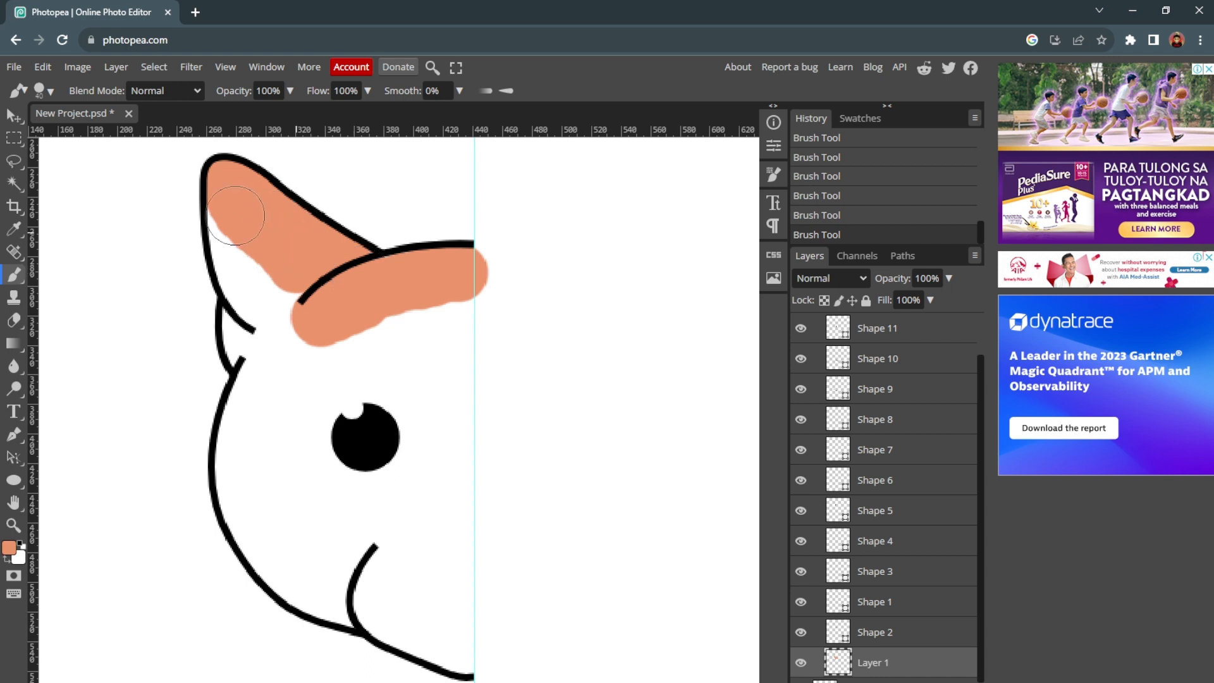
pyautogui.moveTo(236, 216)
pyautogui.mouseDown()
pyautogui.moveTo(264, 298)
pyautogui.moveTo(266, 316)
pyautogui.moveTo(249, 319)
pyautogui.moveTo(262, 360)
pyautogui.moveTo(310, 317)
pyautogui.moveTo(234, 452)
pyautogui.moveTo(246, 421)
pyautogui.moveTo(257, 523)
pyautogui.mouseUp()
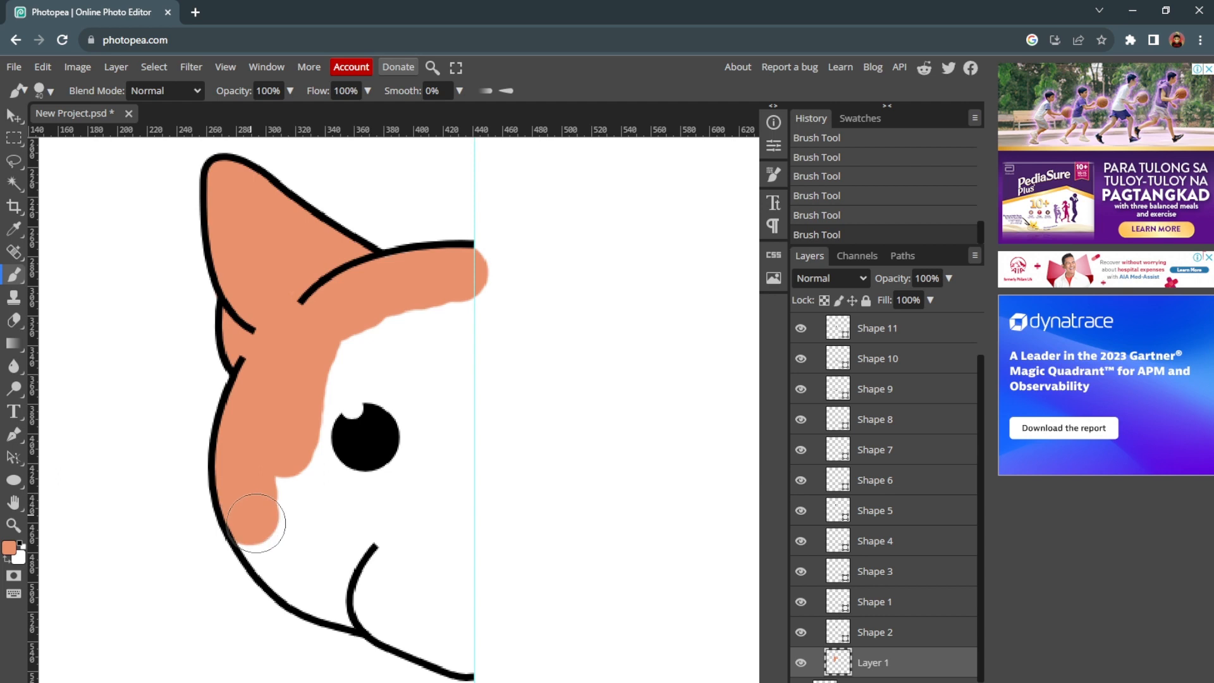
# Paint the lower cheek, the chin and the strip along the guide orange, and fill in the rest of the half face
pyautogui.moveTo(256, 523); pyautogui.dragTo(382, 613)
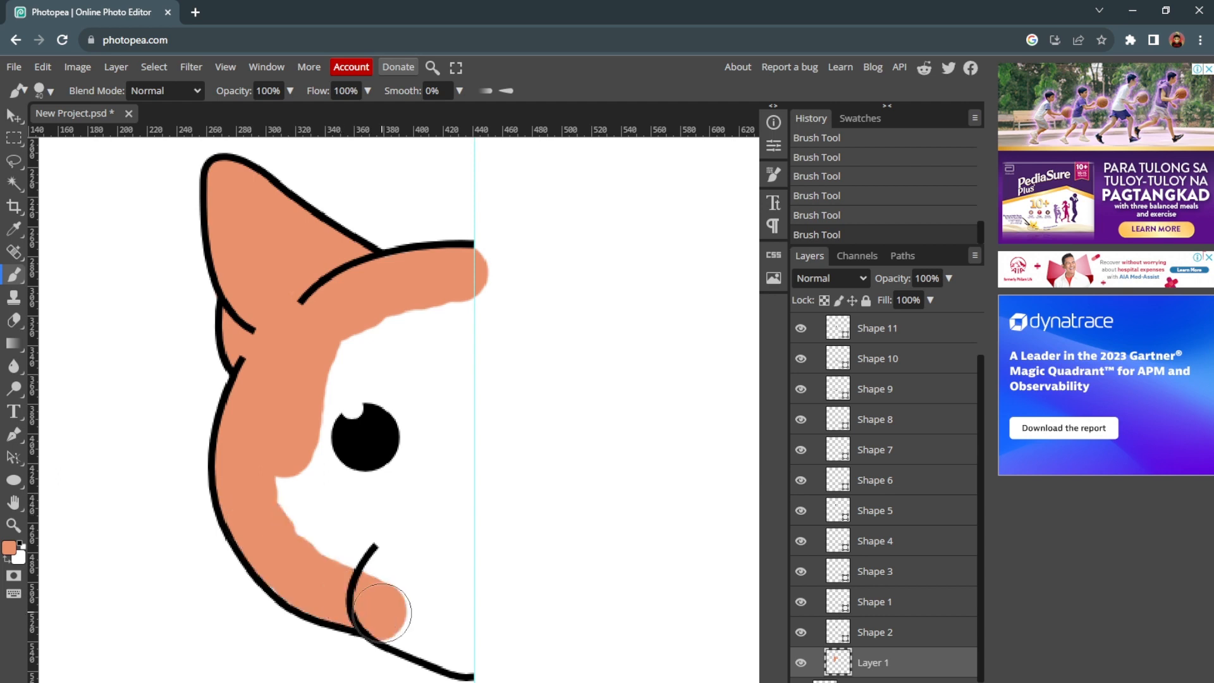
pyautogui.moveTo(382, 613); pyautogui.dragTo(473, 648)
pyautogui.moveTo(465, 589); pyautogui.dragTo(469, 310)
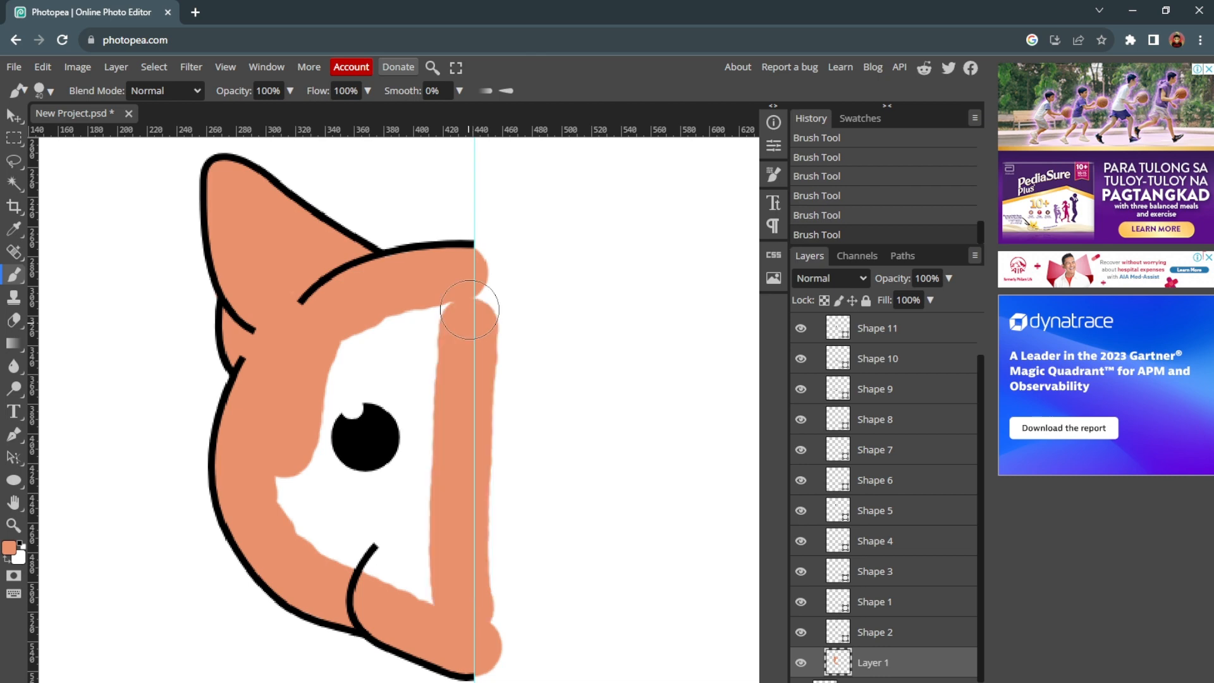
pyautogui.moveTo(469, 310)
pyautogui.mouseDown()
pyautogui.moveTo(363, 454)
pyautogui.moveTo(383, 538)
pyautogui.mouseUp()
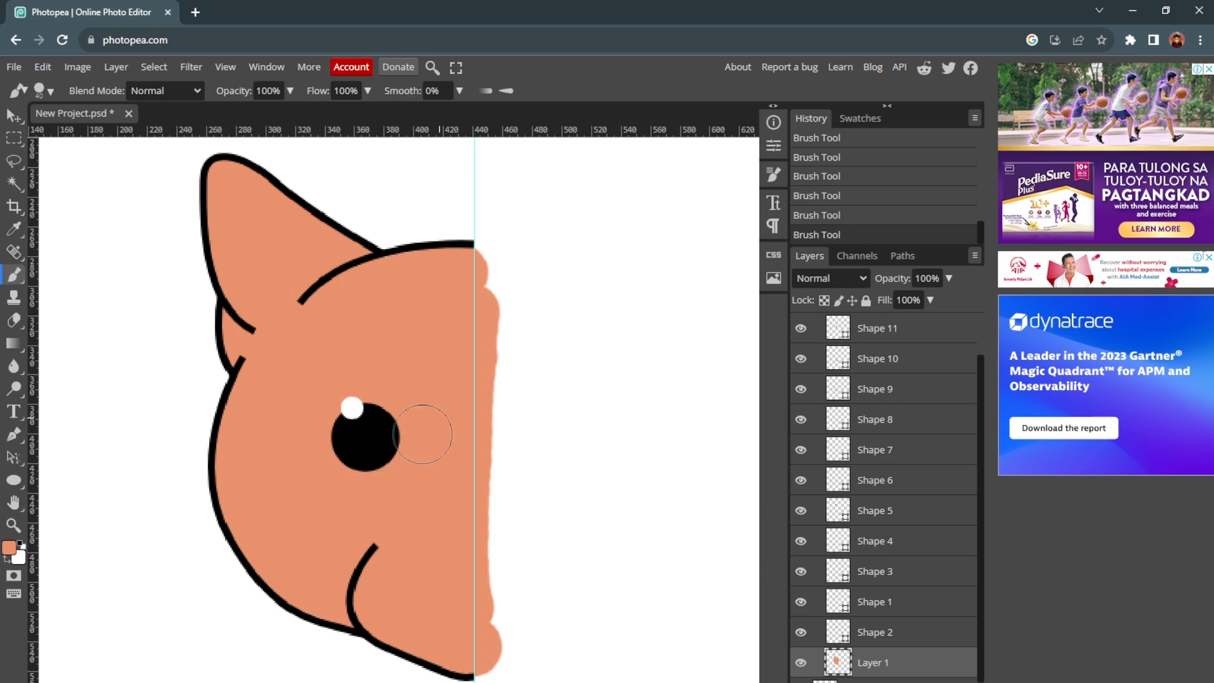
# Outline the paint spilling past the vertical guide with the Pen tool, keeping one edge on the guide, and convert the path to a selection
pyautogui.press('p')
pyautogui.click(474, 207)
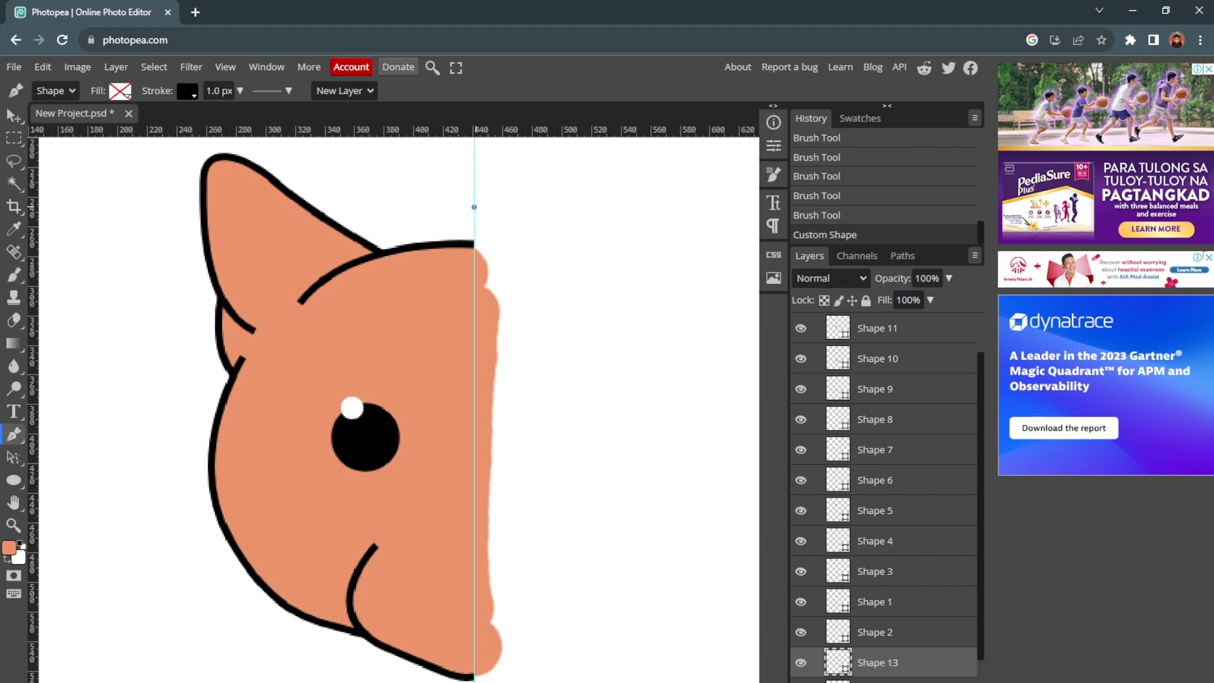
pyautogui.click(476, 207)
pyautogui.hotkey('ctrl', 'z')
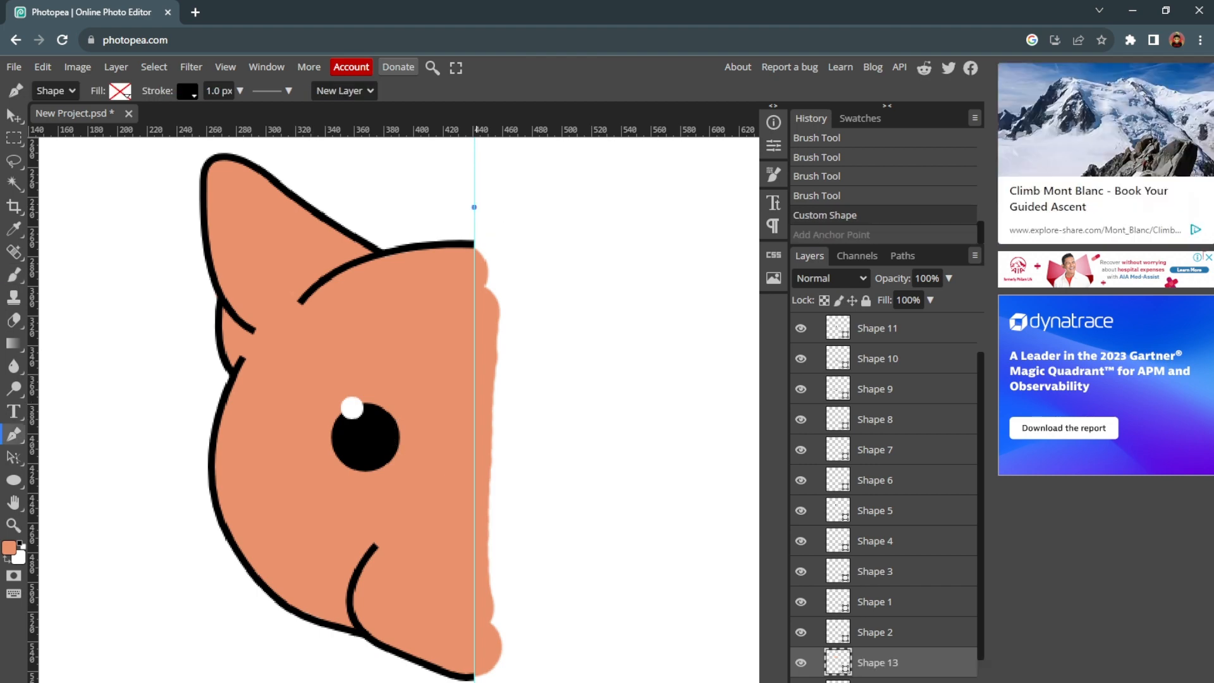
pyautogui.hotkey('ctrl', 'shift', 'z')
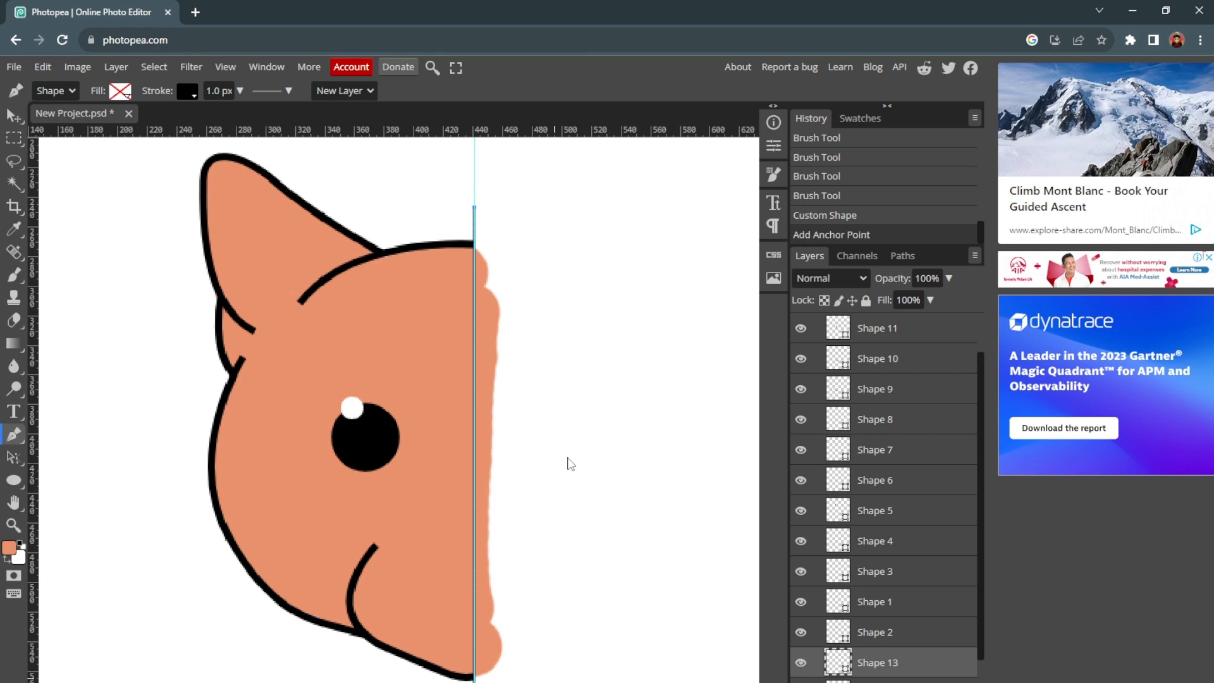
pyautogui.hotkey('ctrl', 'z')
pyautogui.hotkey('ctrl', 'shift', 'z')
pyautogui.hotkey('ctrl', 'shift', 'z')
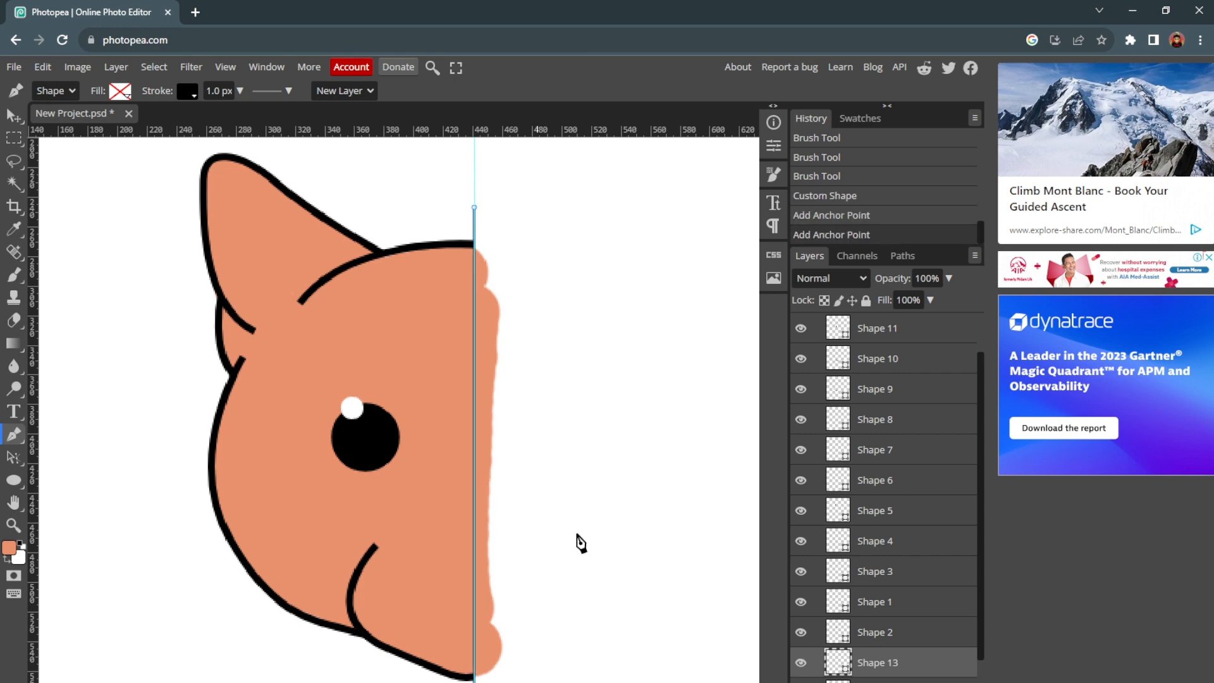
pyautogui.click(577, 535)
pyautogui.click(570, 419)
pyautogui.click(535, 303)
pyautogui.click(523, 224)
pyautogui.hotkey('ctrl', 'Return')
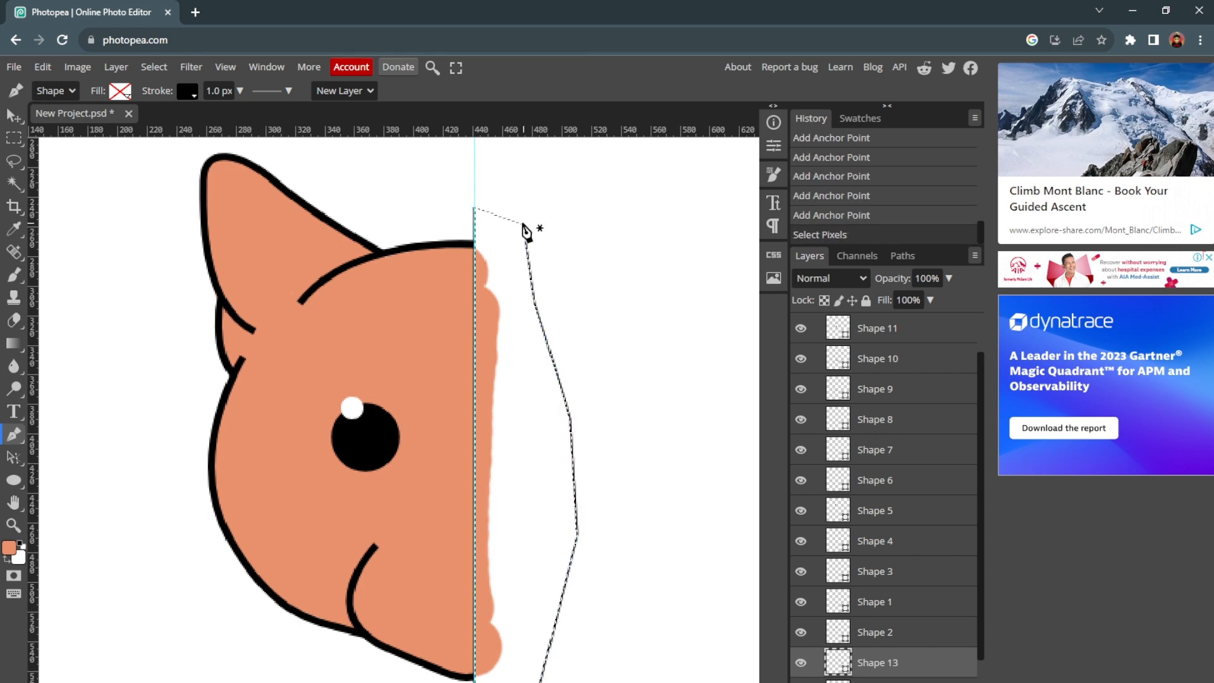
# Set the stroke of the Pen shape used for the selection to none
pyautogui.click(187, 90)
pyautogui.click(233, 119)
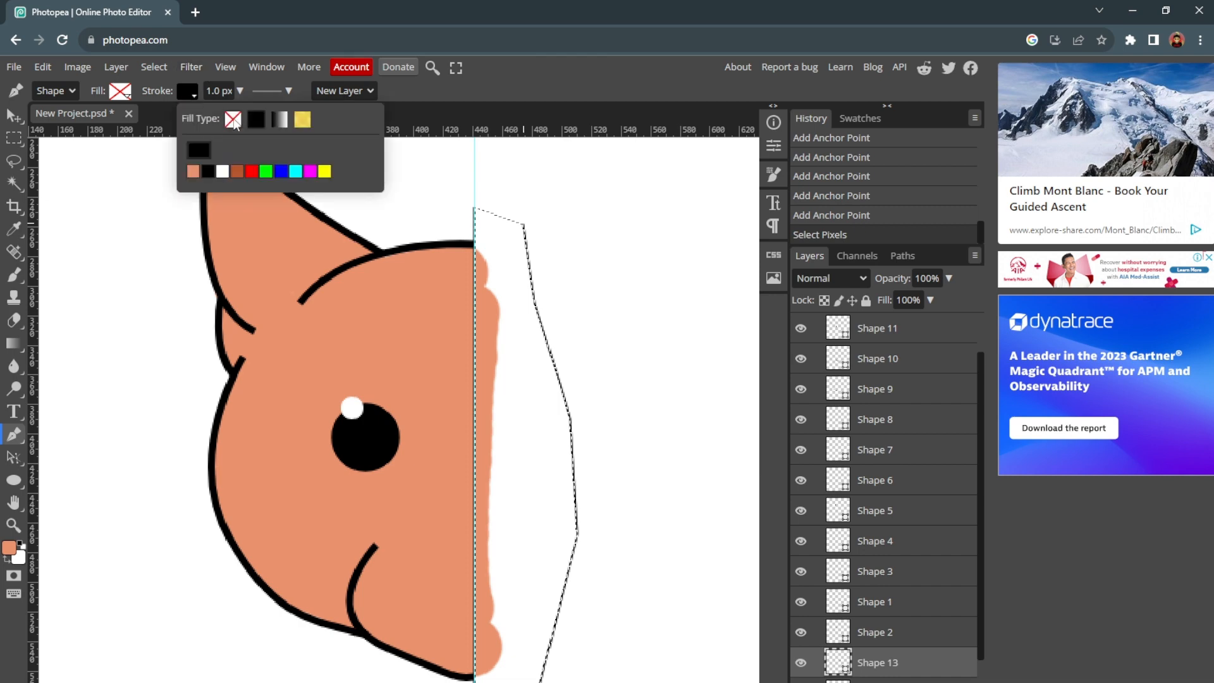
pyautogui.click(752, 516)
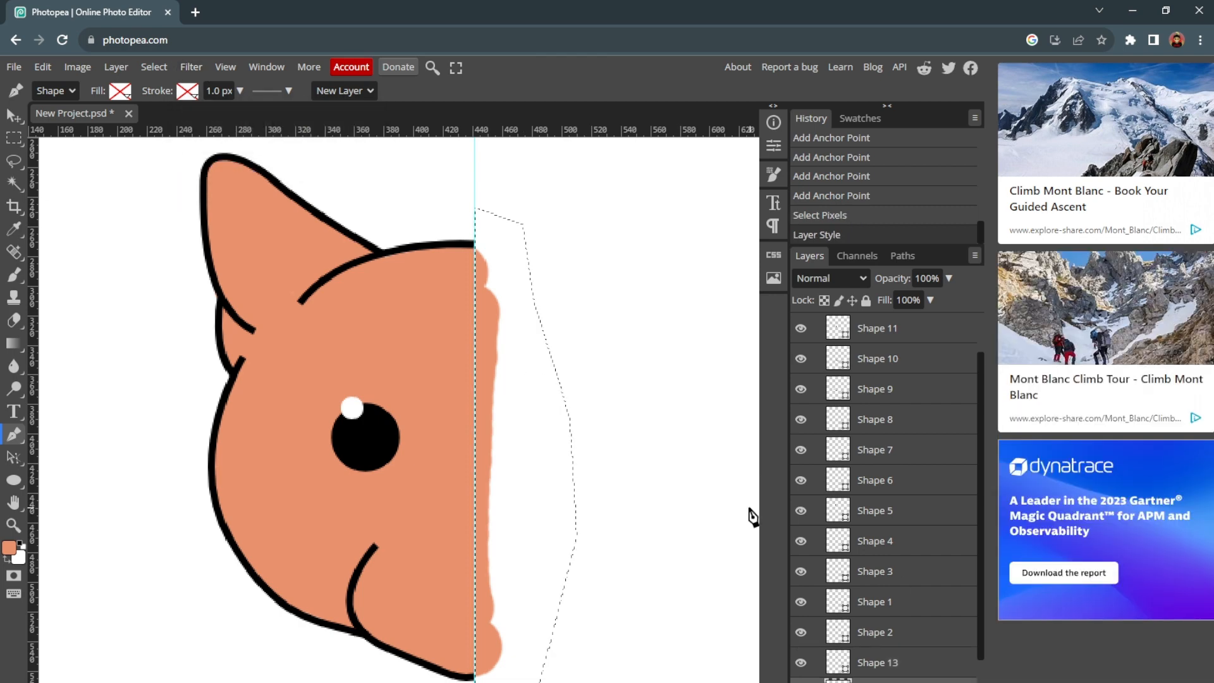
# Delete the selected orange paint spilling past the vertical guide and clear the selection
pyautogui.press('Delete')
pyautogui.hotkey('ctrl', 'd')
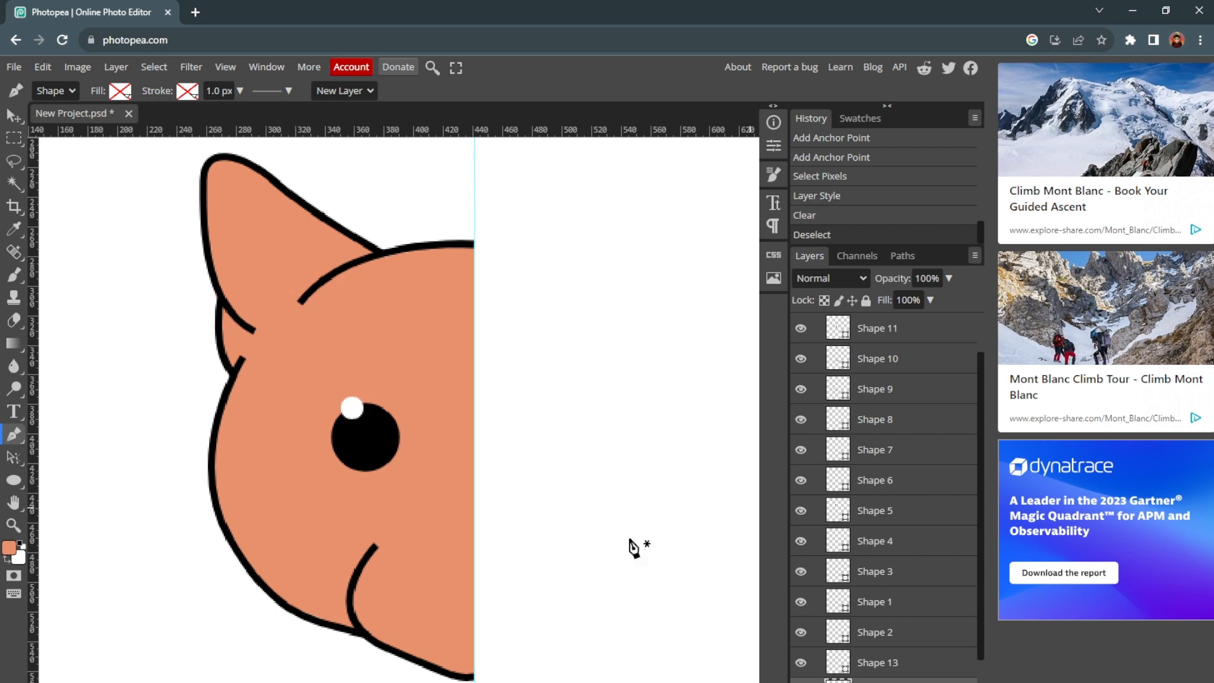
# Collapse Folder 1 in the layer stack and duplicate the whole folder
pyautogui.scroll(3, 858, 542)
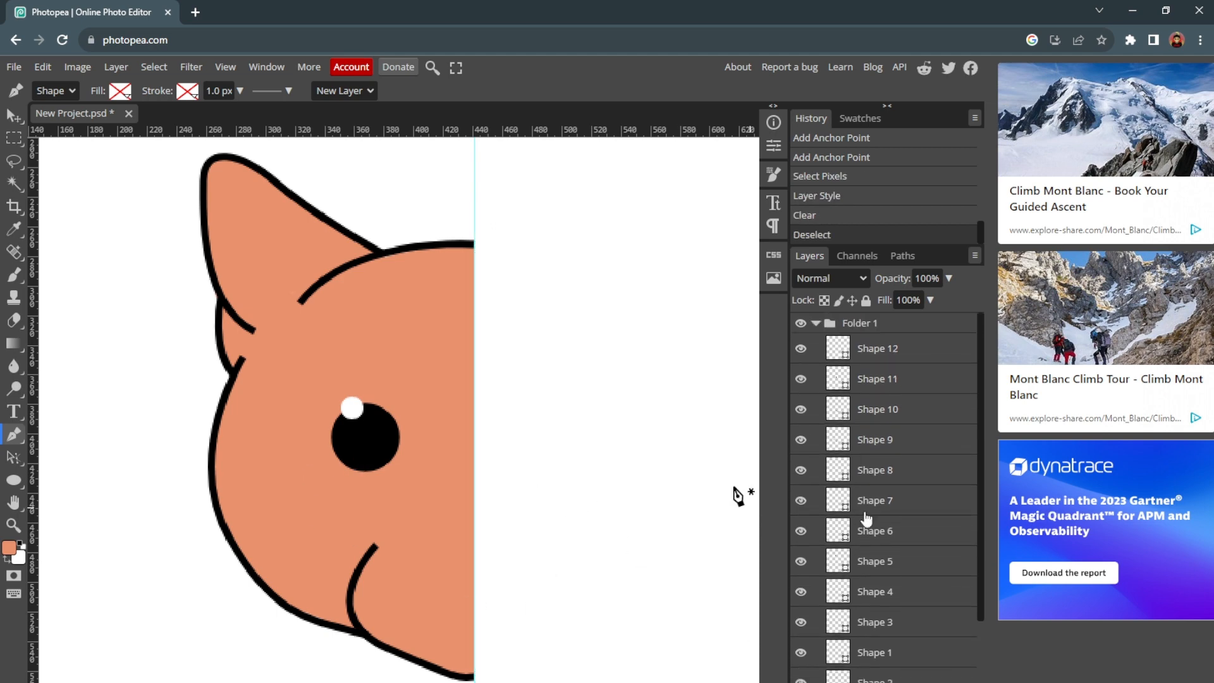
pyautogui.click(816, 323)
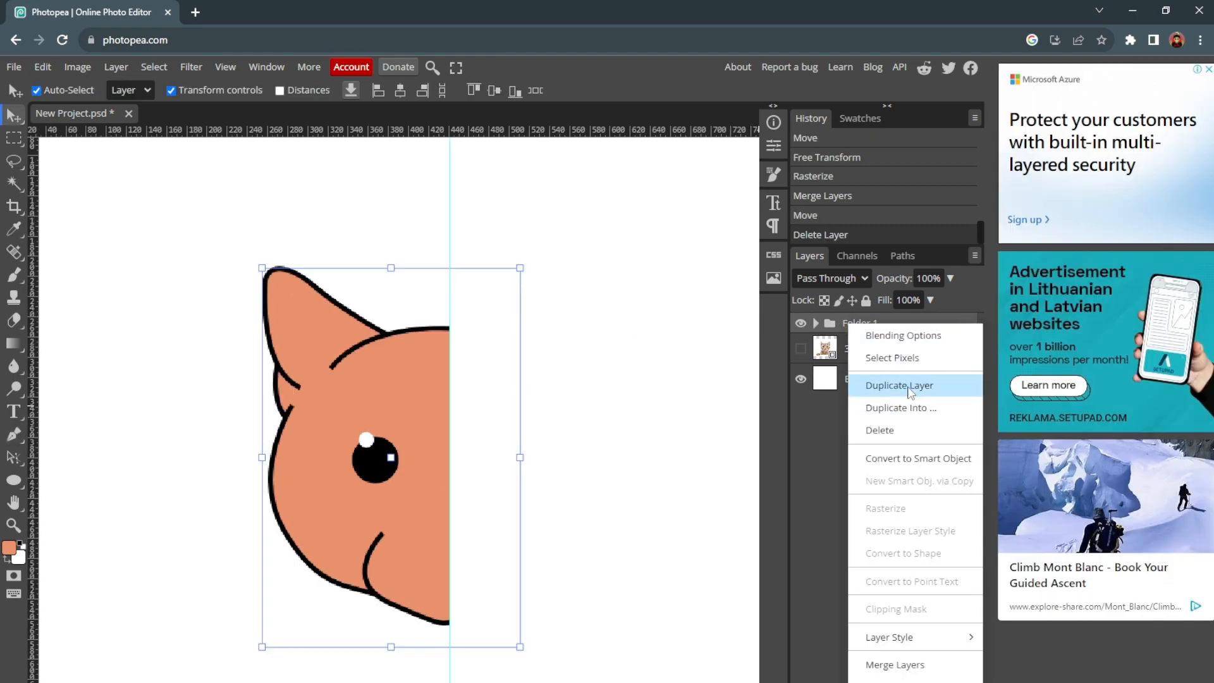
pyautogui.click(909, 391)
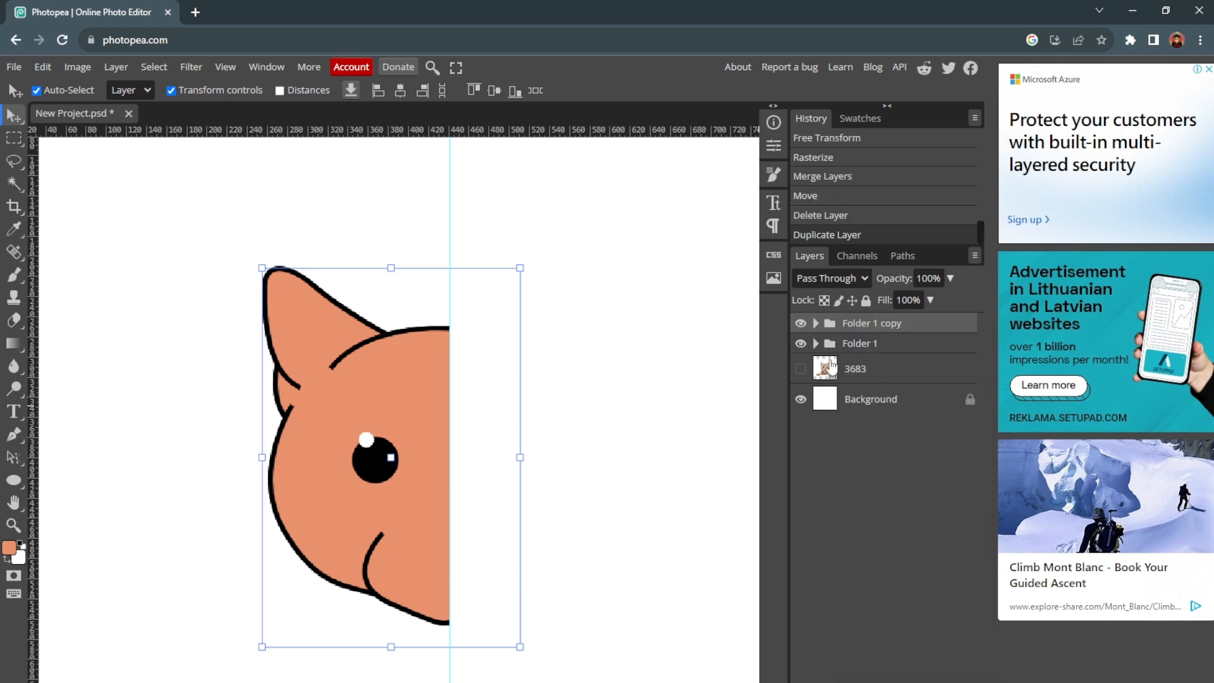
# Select every layer in Folder 1 copy, from Shape 12 to Layer 1, and move the copied half face to the other side of the guide
pyautogui.click(815, 323)
pyautogui.click(872, 350)
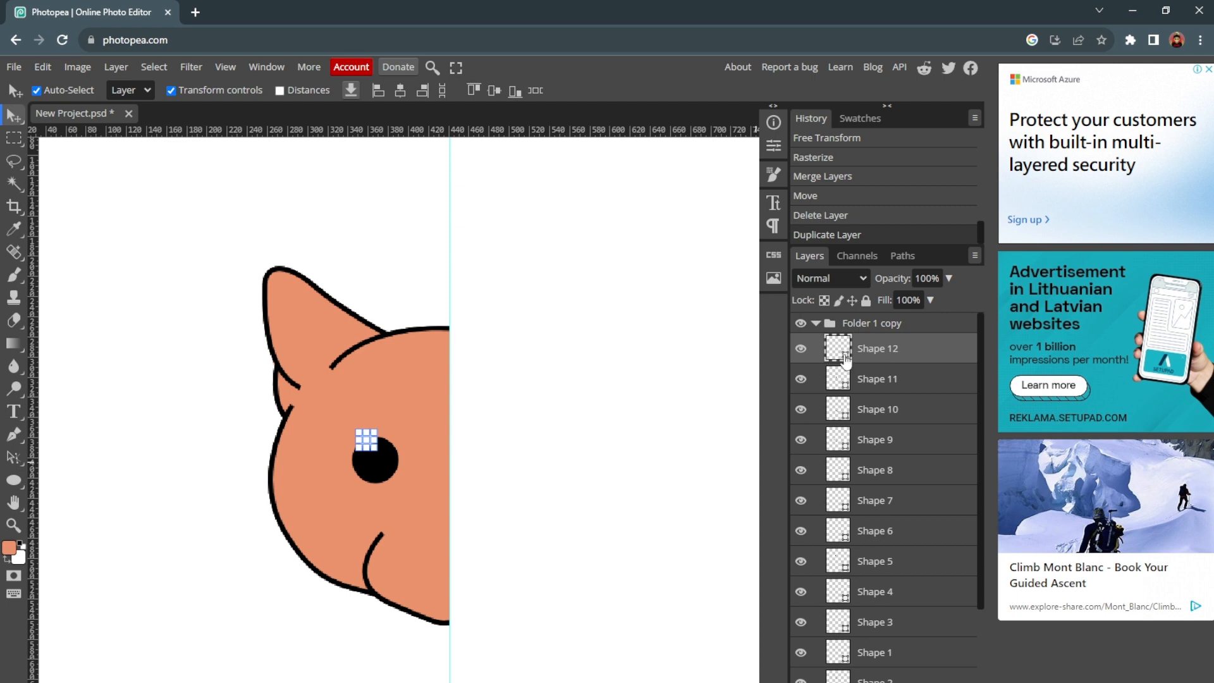
pyautogui.scroll(-3, 898, 386)
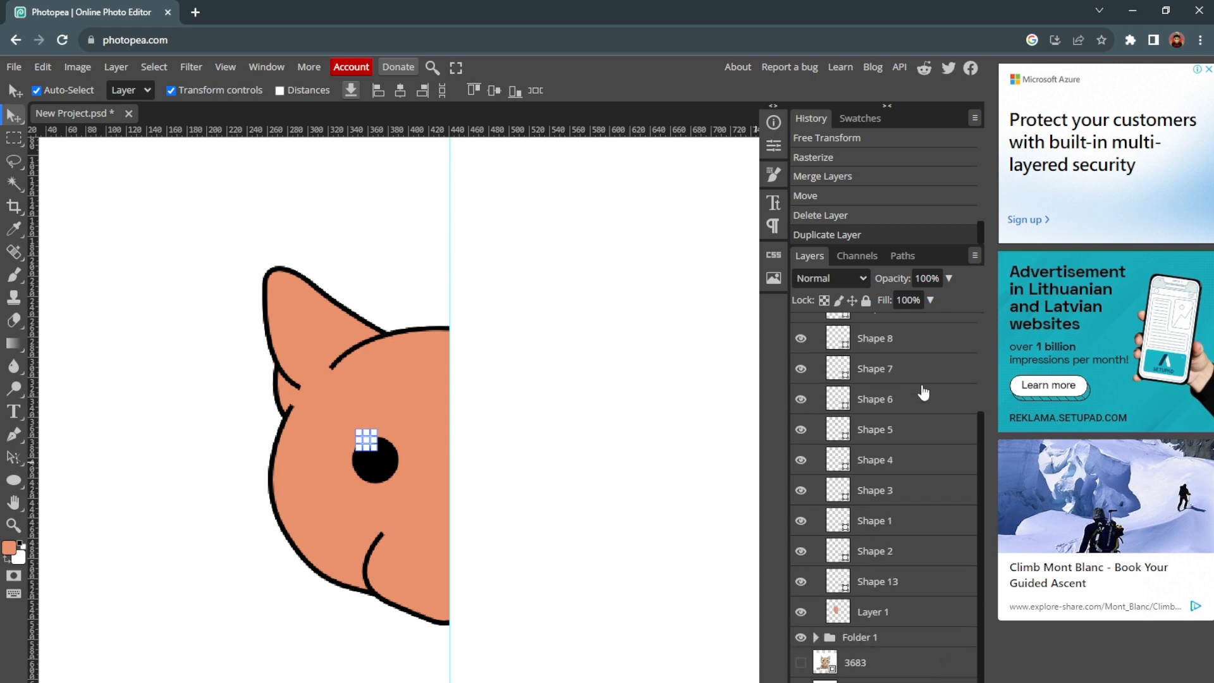
pyautogui.keyDown('shift'); pyautogui.click(876, 616); pyautogui.keyUp('shift')
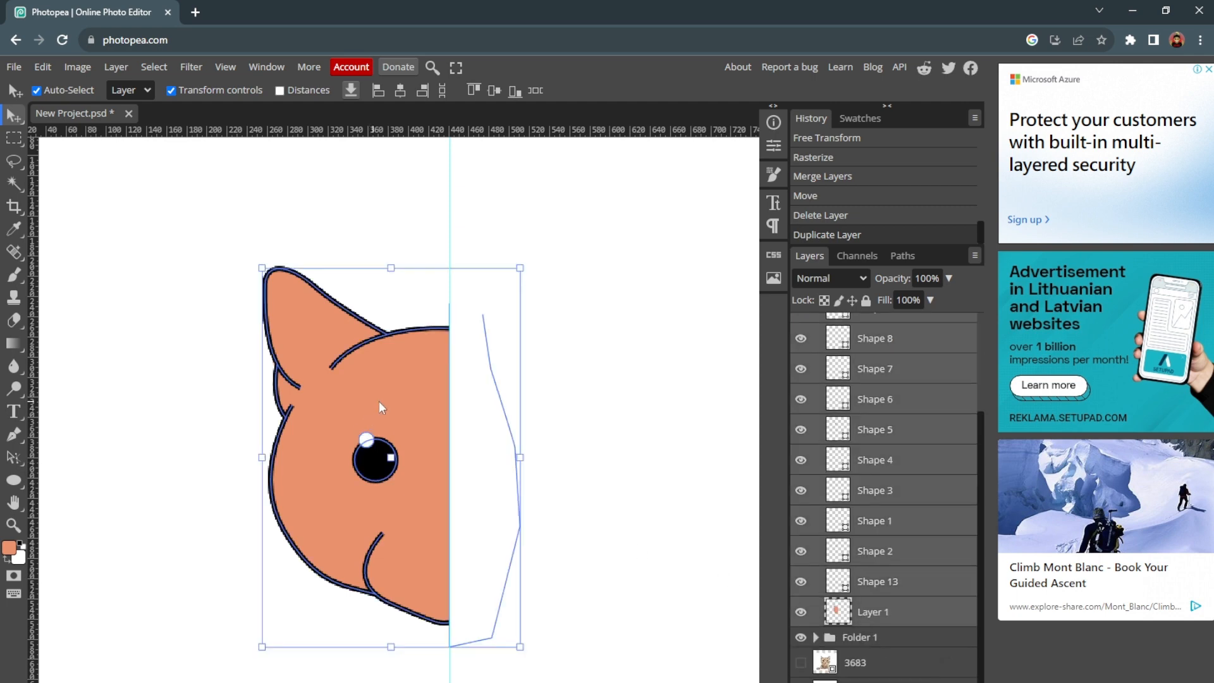
pyautogui.moveTo(378, 401); pyautogui.dragTo(574, 403)
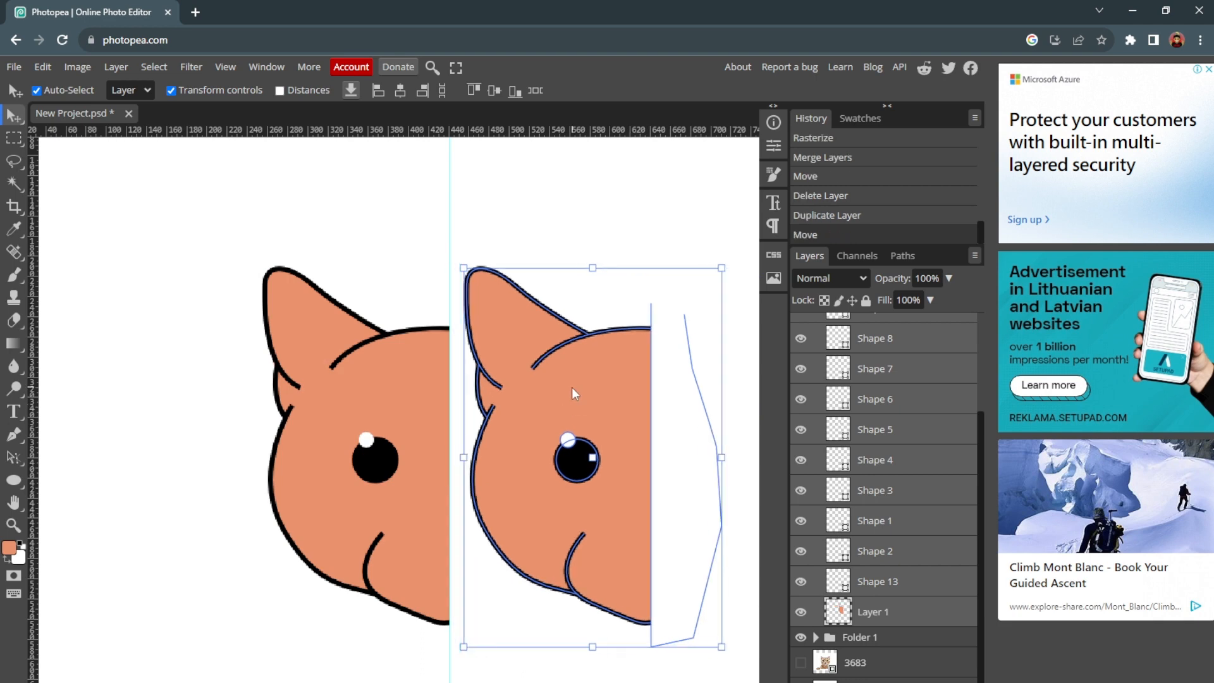
# Flip the copied half face horizontally and join its straight edge to the original half at the vertical guide
pyautogui.click(42, 67)
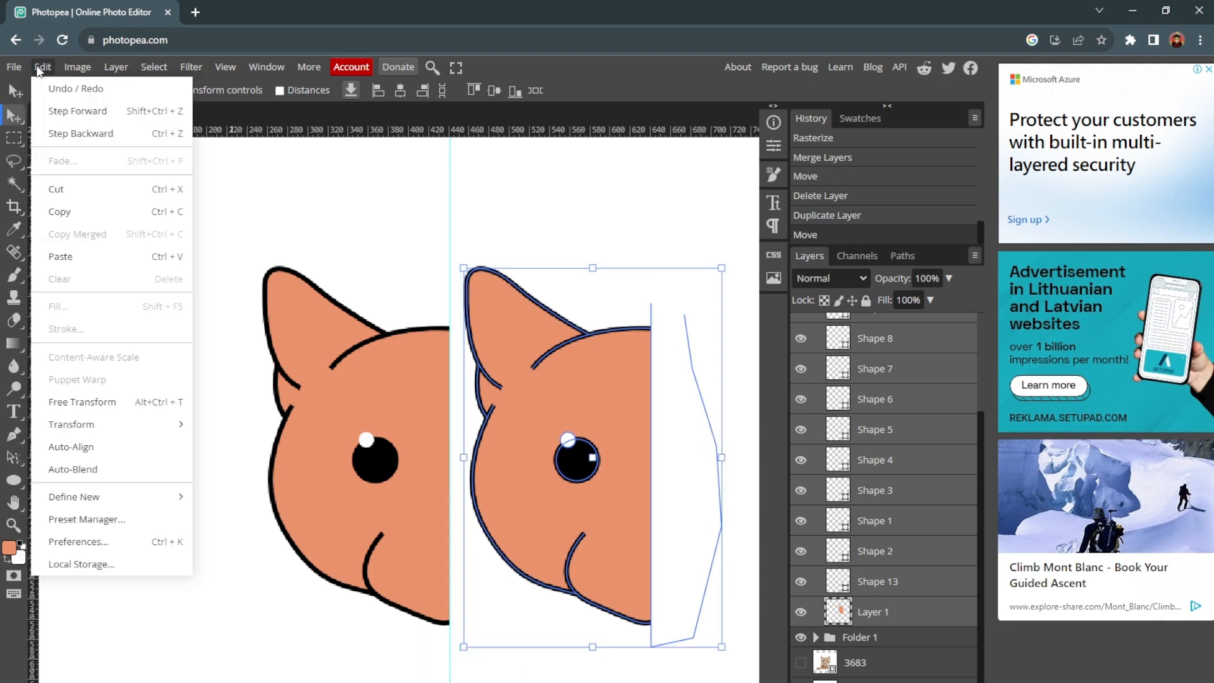
pyautogui.moveTo(137, 430)
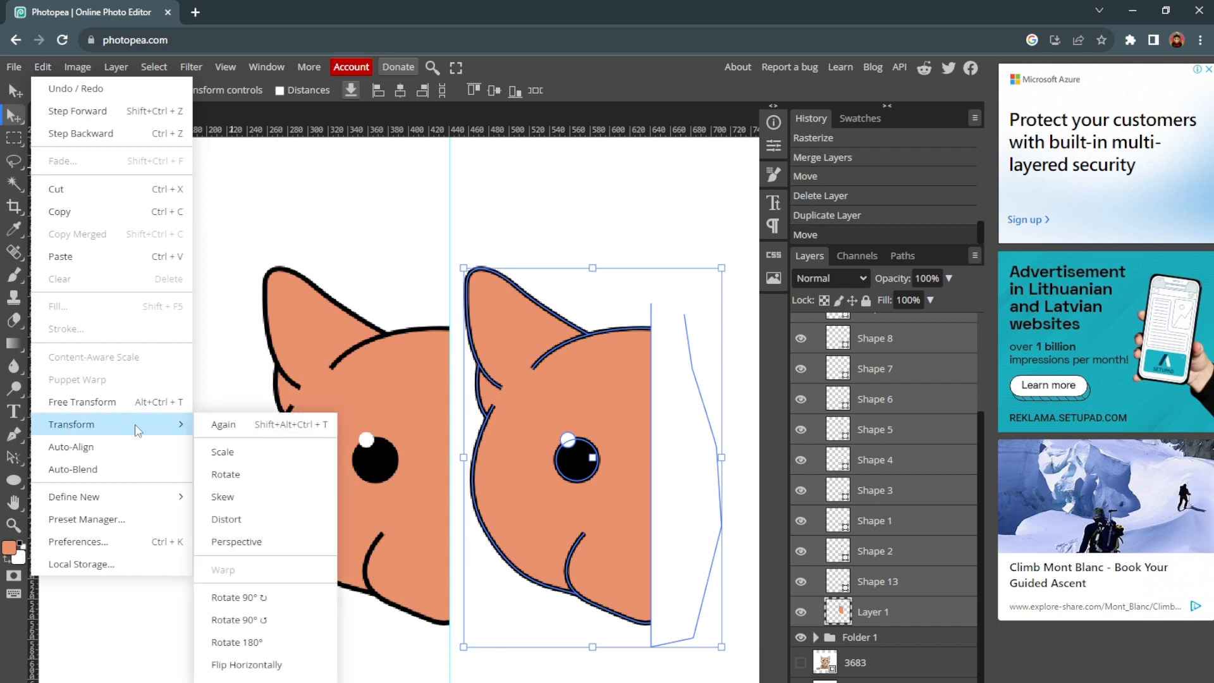
pyautogui.click(223, 478)
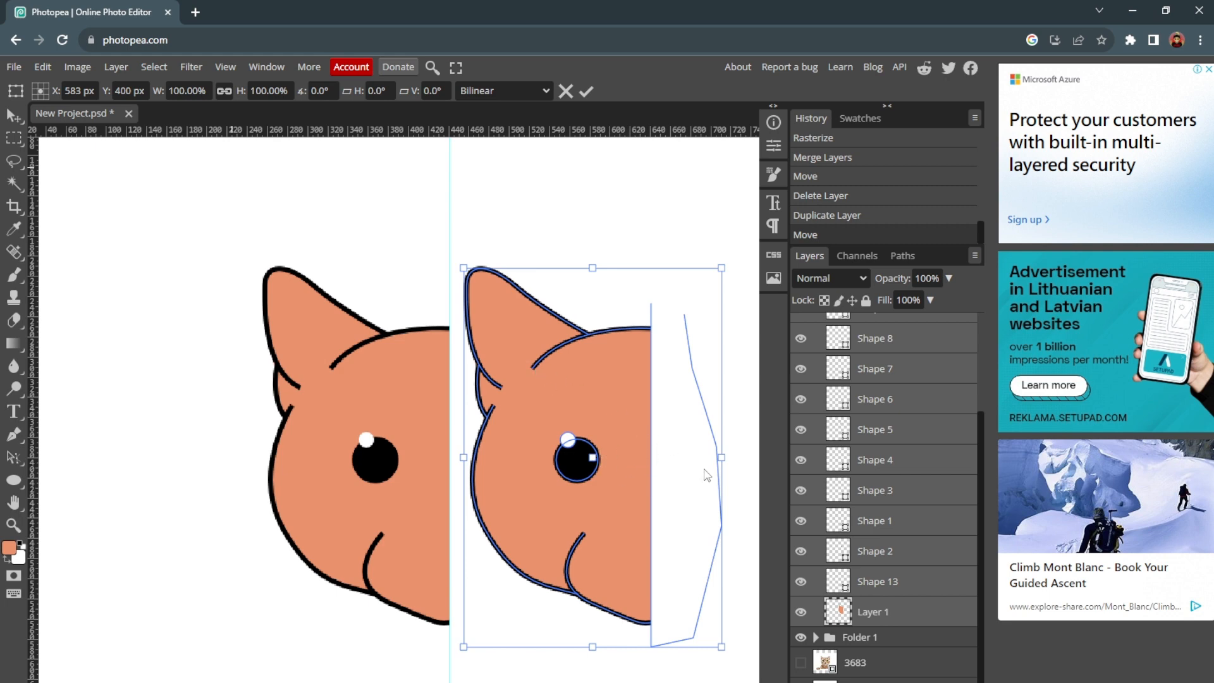
pyautogui.click(43, 67)
pyautogui.moveTo(139, 424)
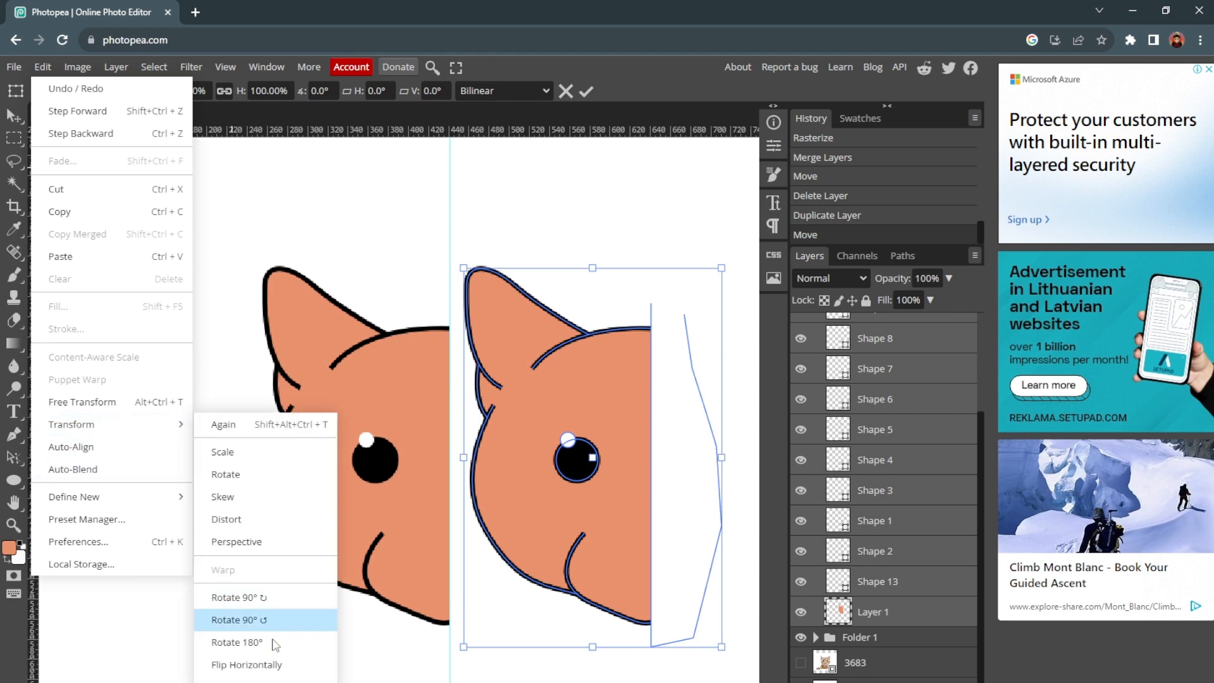
pyautogui.click(264, 665)
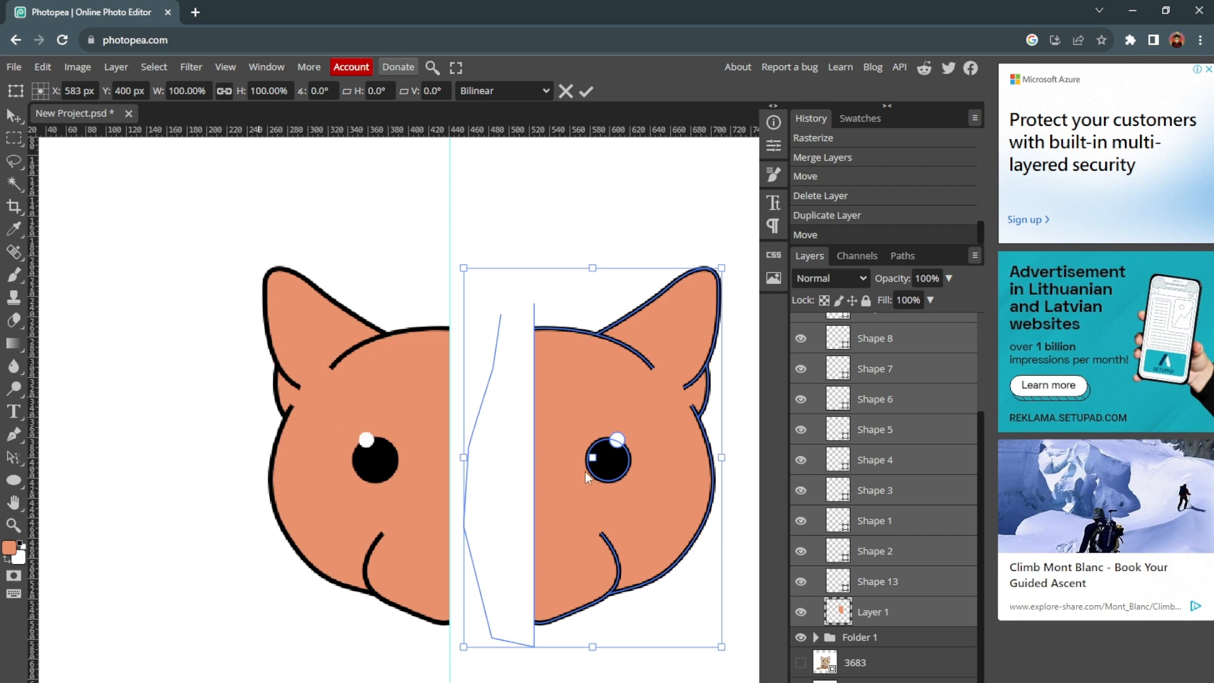
pyautogui.moveTo(649, 474); pyautogui.dragTo(564, 476)
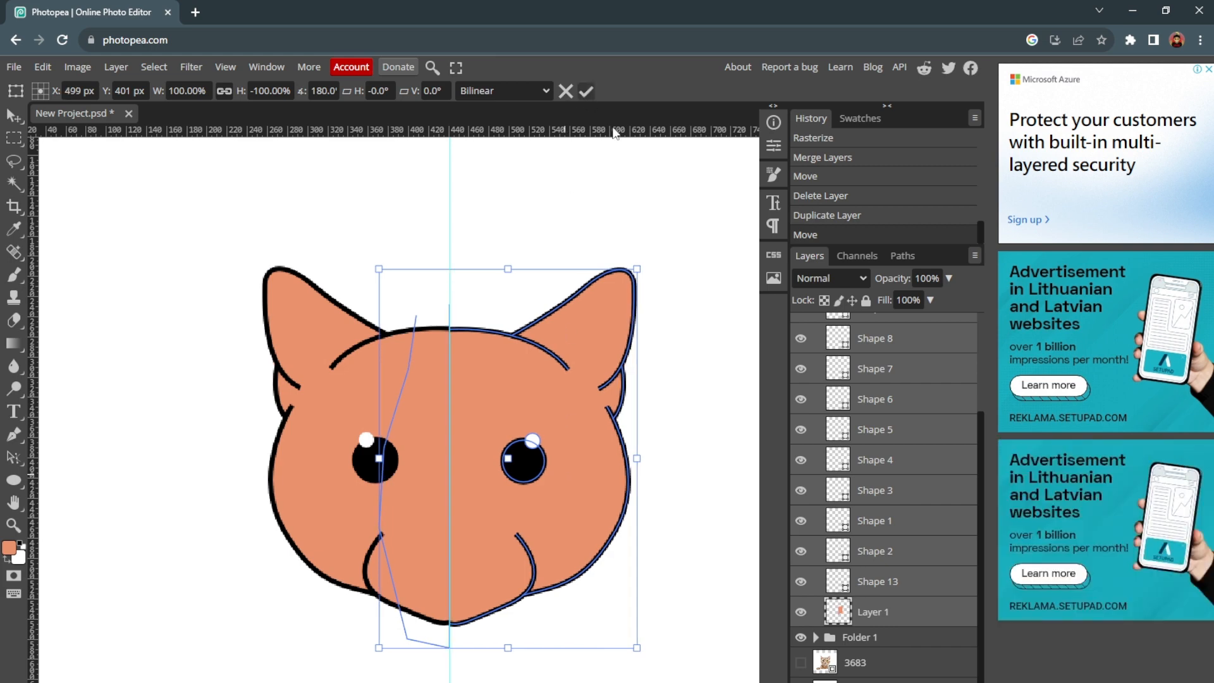
pyautogui.click(586, 91)
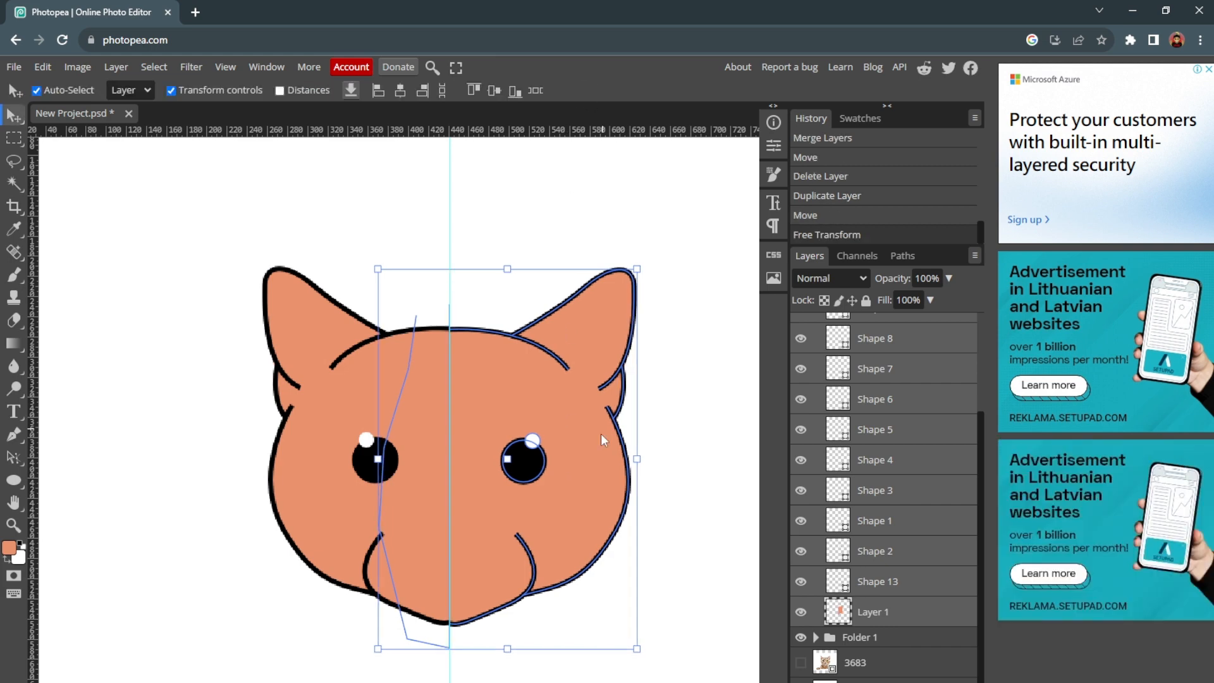
pyautogui.click(718, 631)
# Examine the joined cat head as a whole and up close, checking the seam at the guide and the outlines
pyautogui.scroll(-4, 528, 548)
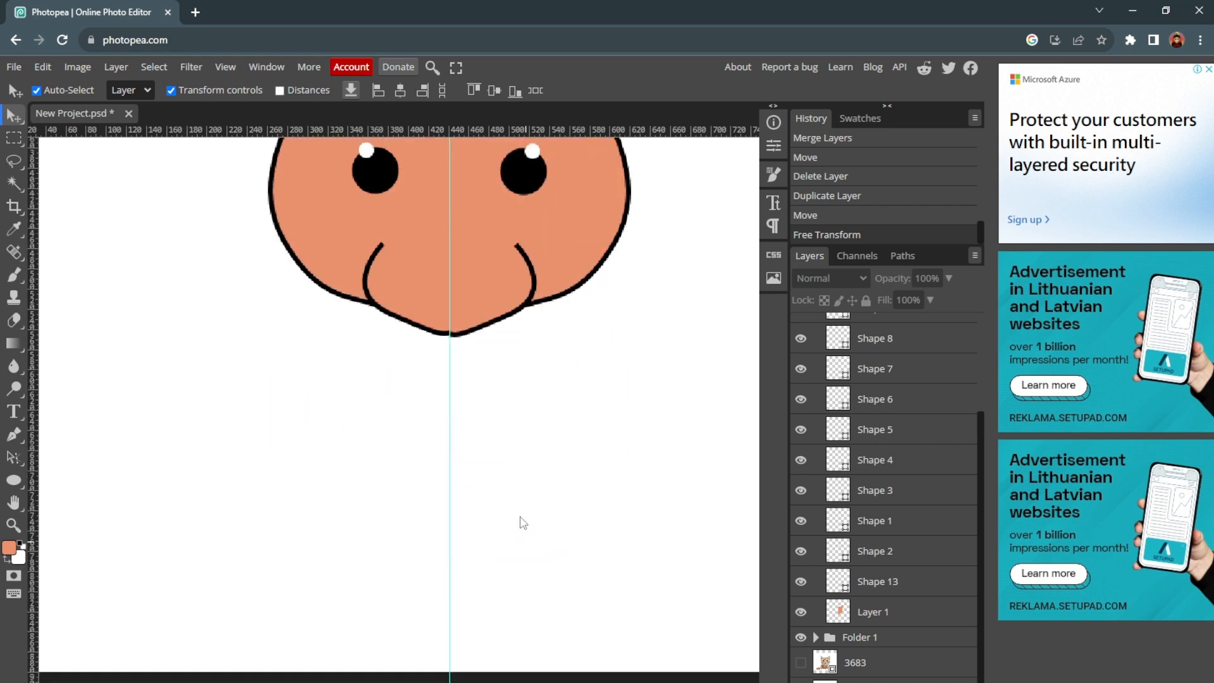
pyautogui.scroll(3, 520, 521)
pyautogui.scroll(-1, 524, 510)
pyautogui.scroll(-2, 523, 510)
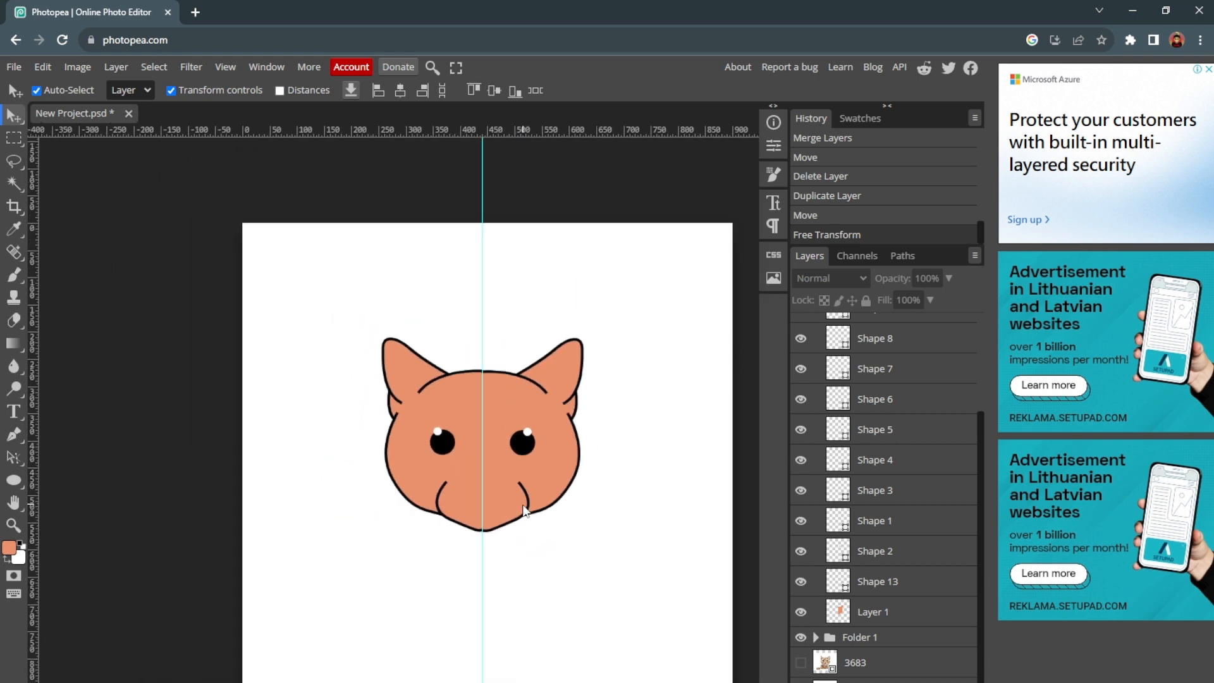
pyautogui.scroll(4, 524, 509)
pyautogui.scroll(4, 506, 493)
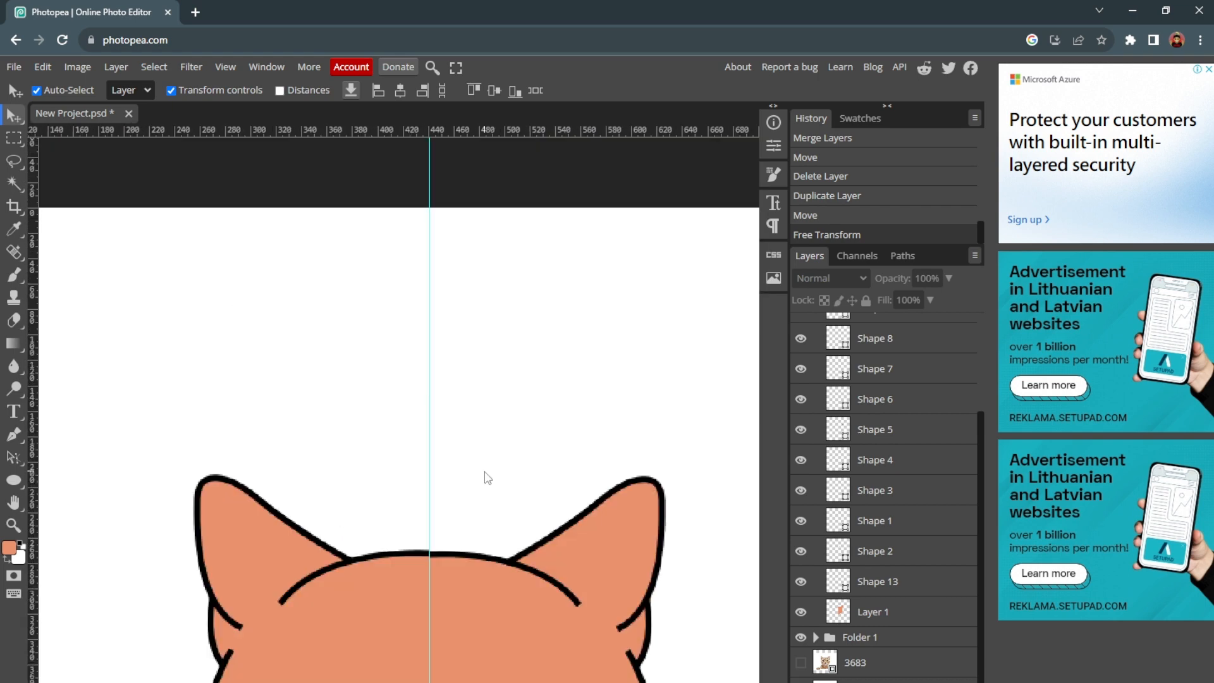
pyautogui.scroll(-4, 485, 478)
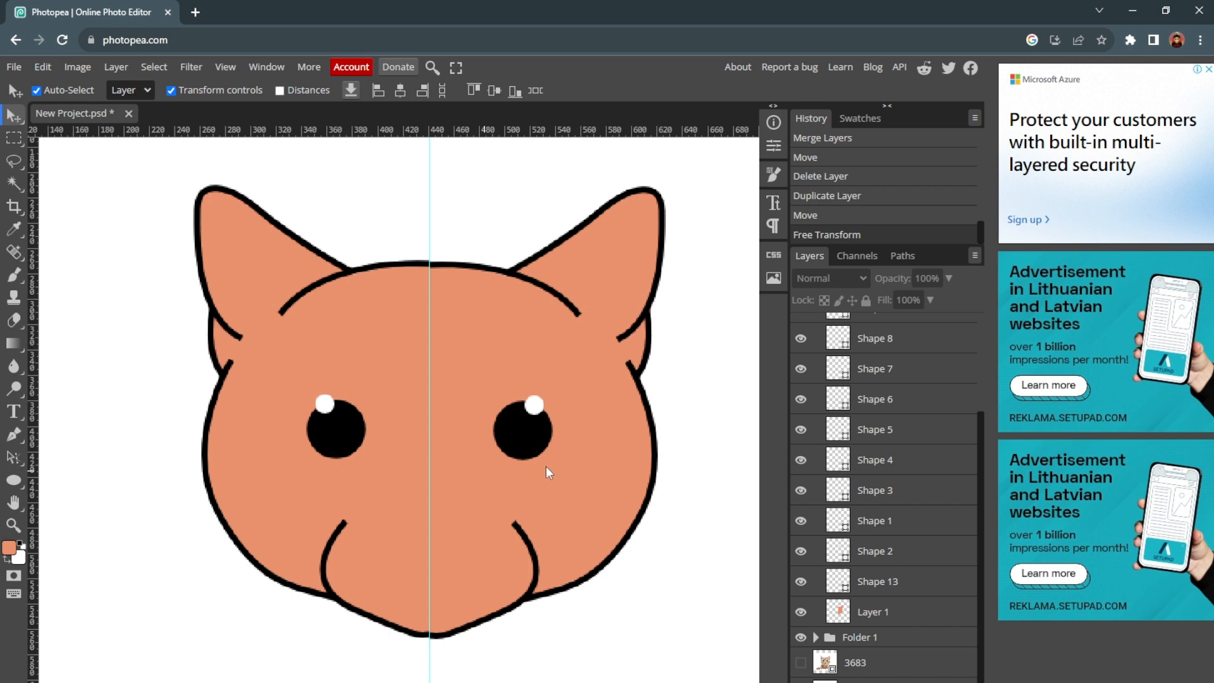
pyautogui.scroll(1, 547, 468)
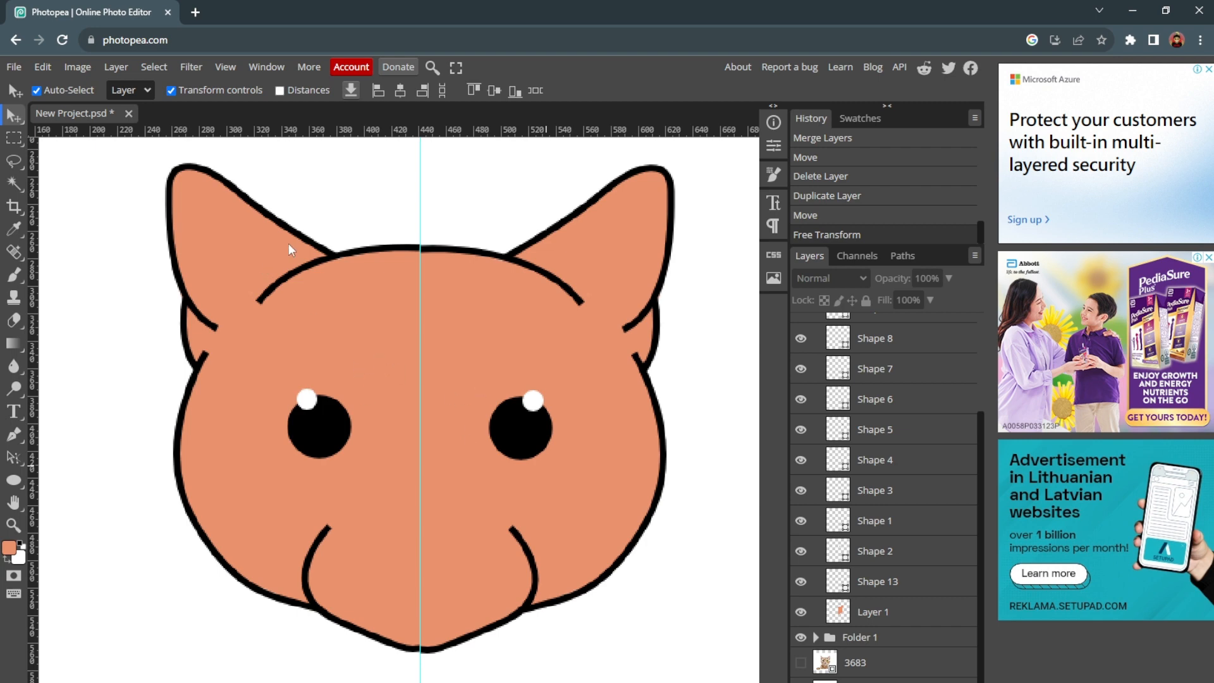
# Activate the Pen tool in Shape mode
pyautogui.click(15, 436)
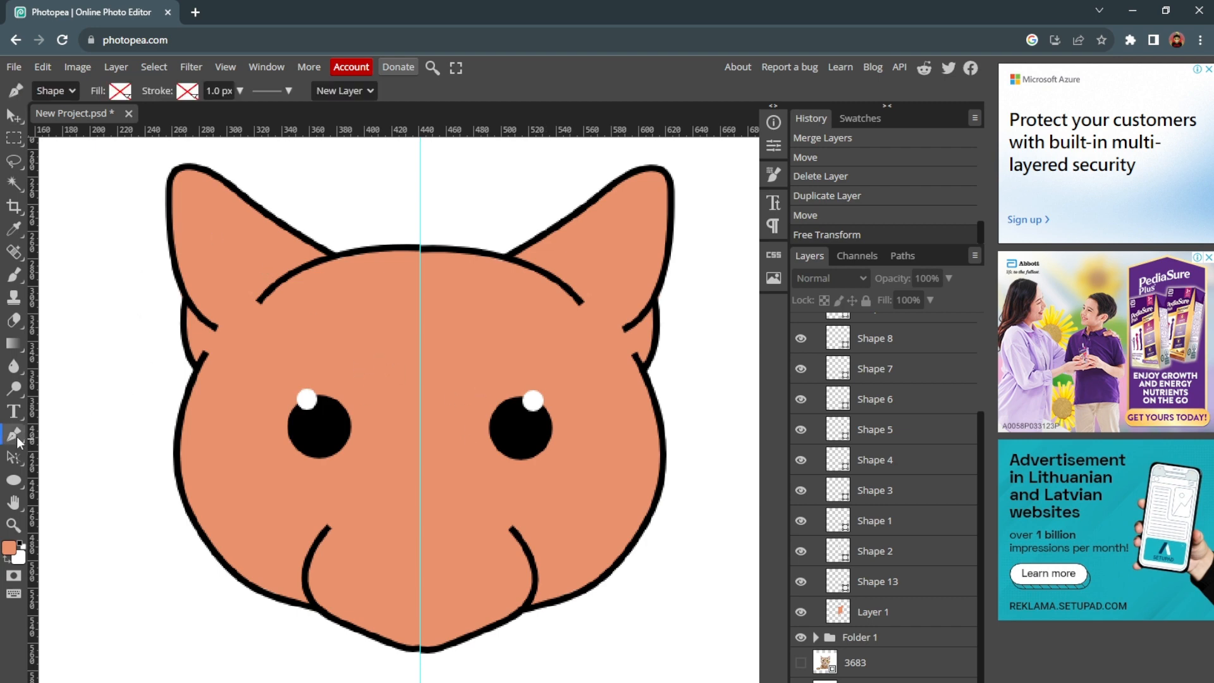